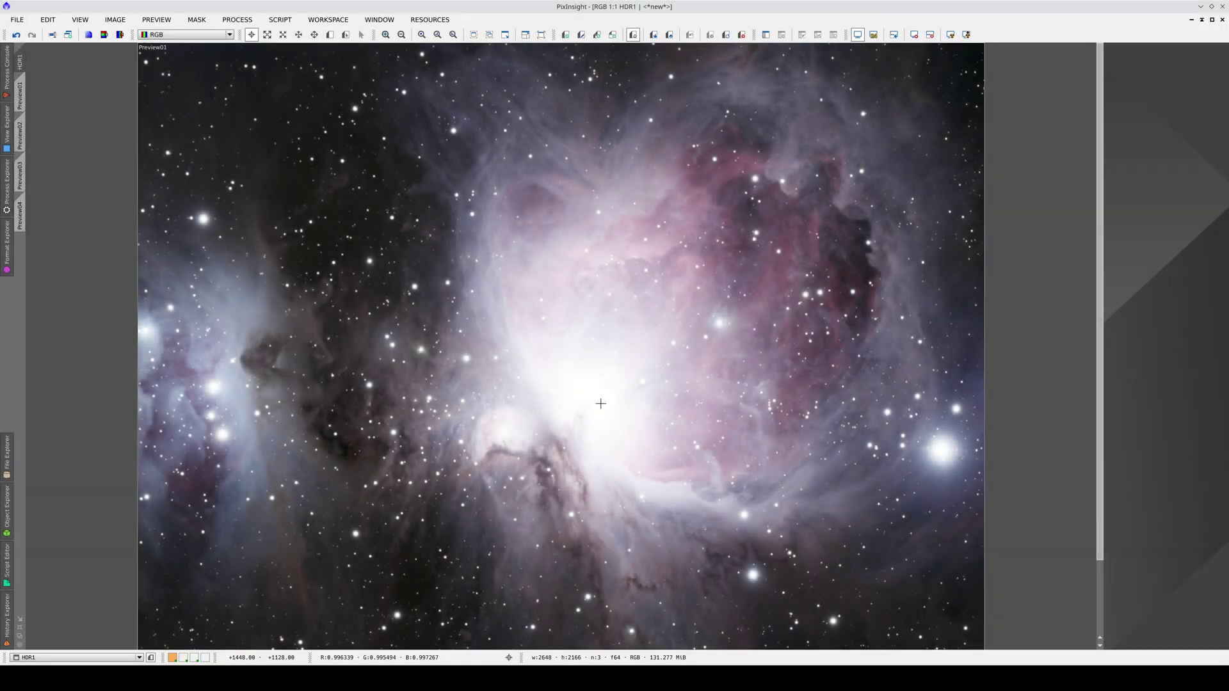
Extract the lightness into HDR1_L, move it to the workspace centre and minimise it to an icon.
{"action": "left_click", "coordinate": [106, 39]}
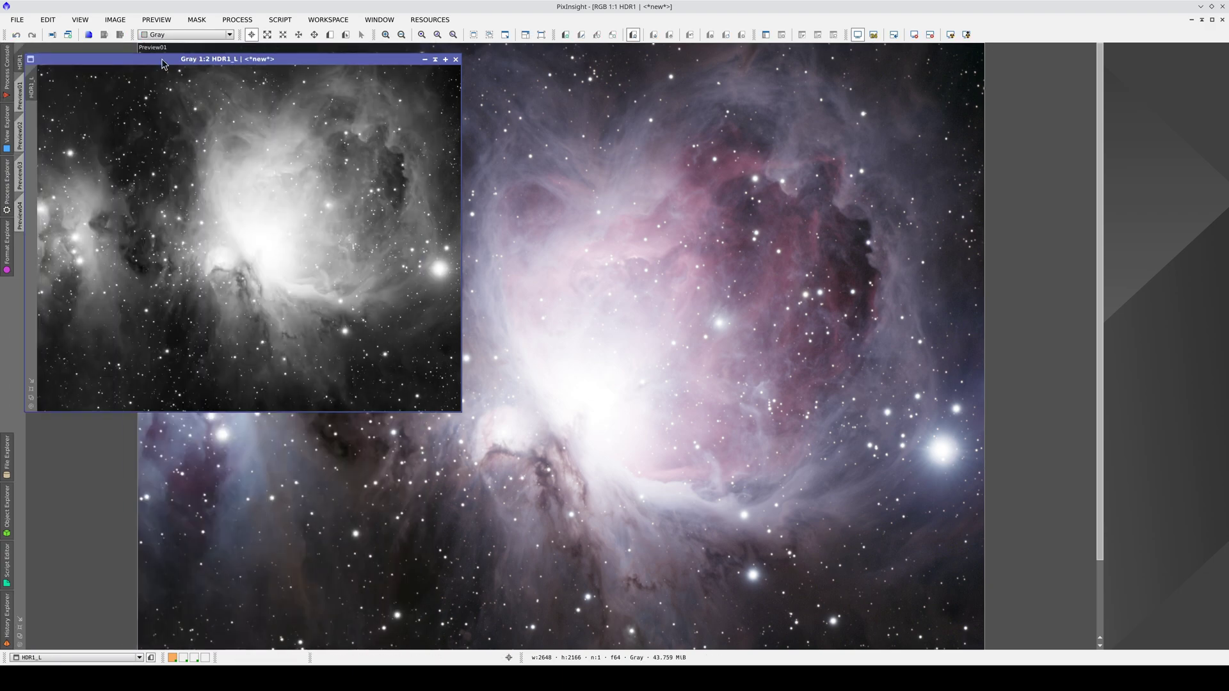
{"action": "left_click_drag", "start_coordinate": [165, 57], "coordinate": [484, 178]}
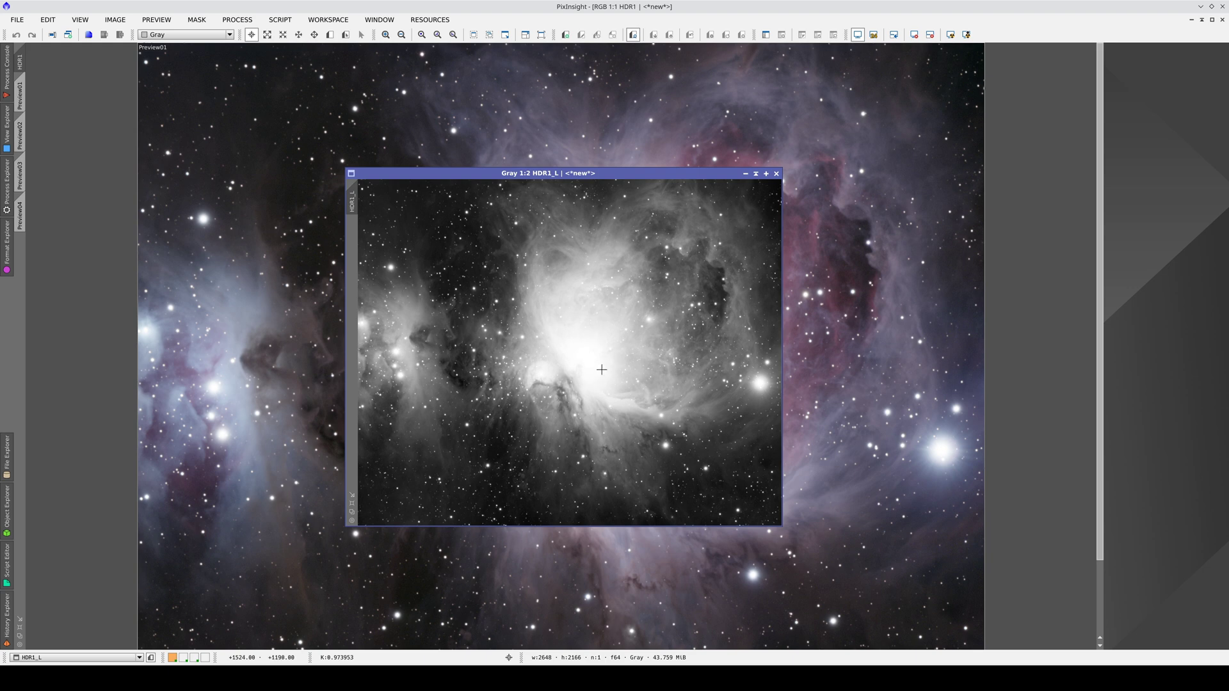
{"action": "left_click", "coordinate": [744, 174]}
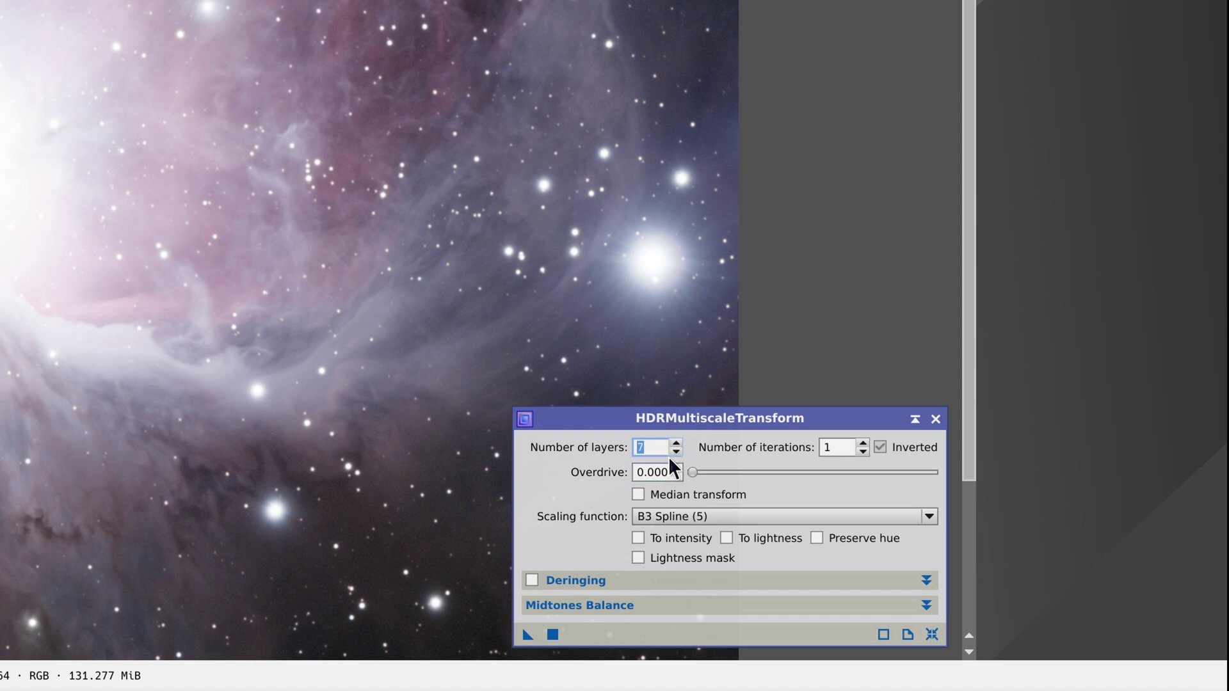
Enable Lightness mask and apply the 7-layer HDRMultiscaleTransform to Preview01.
{"action": "left_click", "coordinate": [638, 557]}
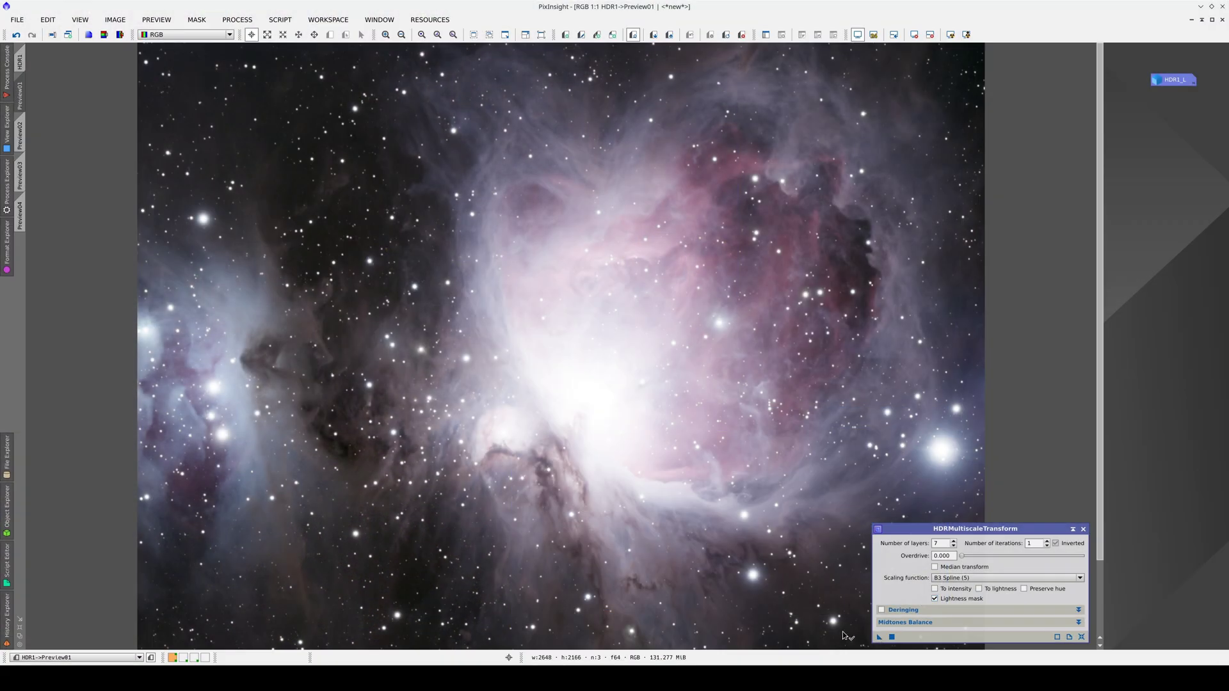
{"action": "left_click_drag", "start_coordinate": [625, 496], "coordinate": [624, 493]}
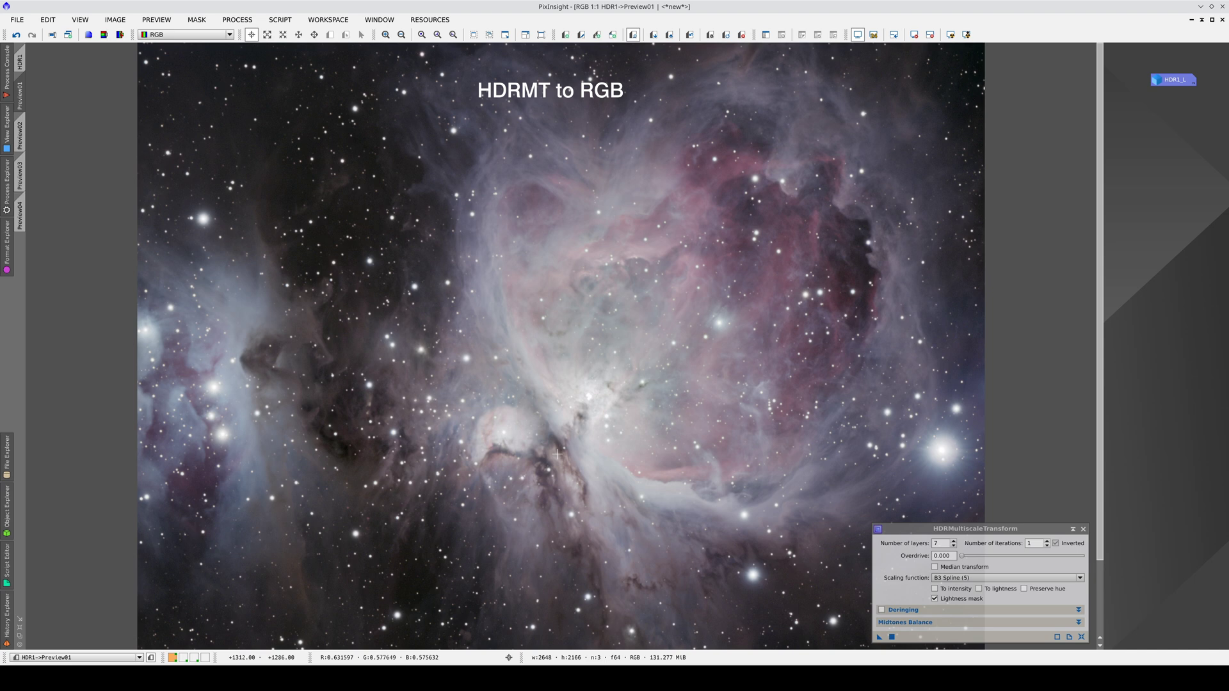
Apply a two-point CurvesTransformation to Preview01, raising the midtones (0.30937 → 0.44556).
{"action": "left_click", "coordinate": [6, 182]}
{"action": "double_click", "coordinate": [93, 363]}
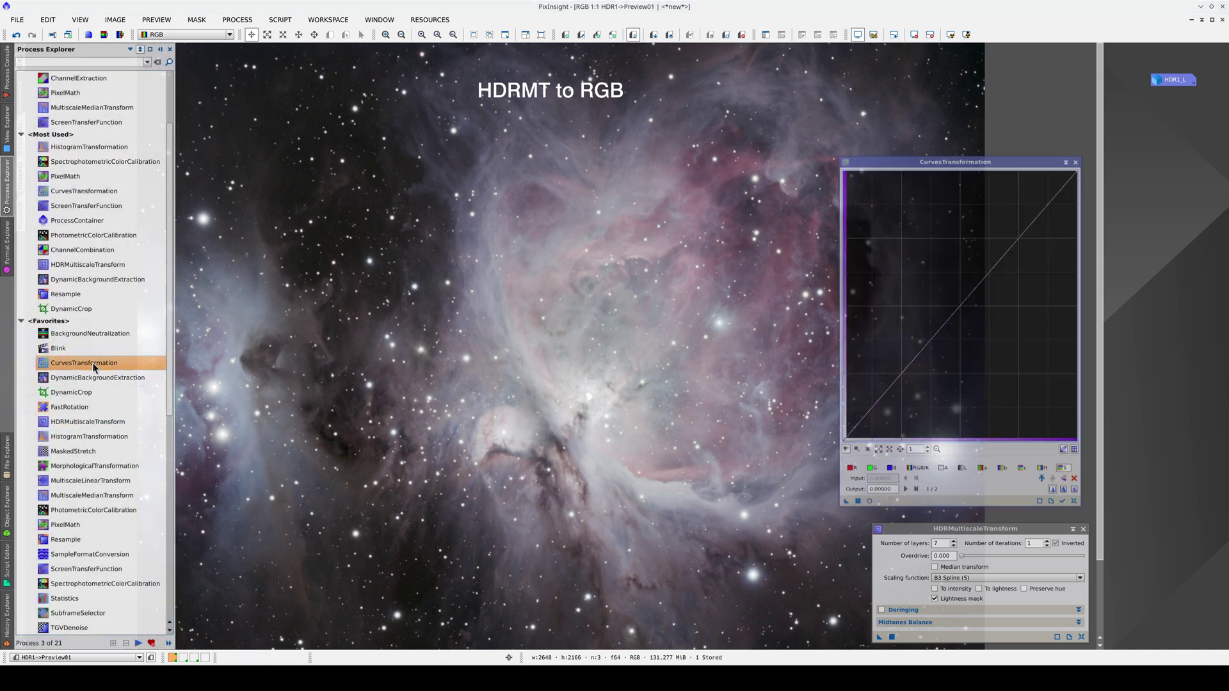
{"action": "left_click", "coordinate": [863, 512]}
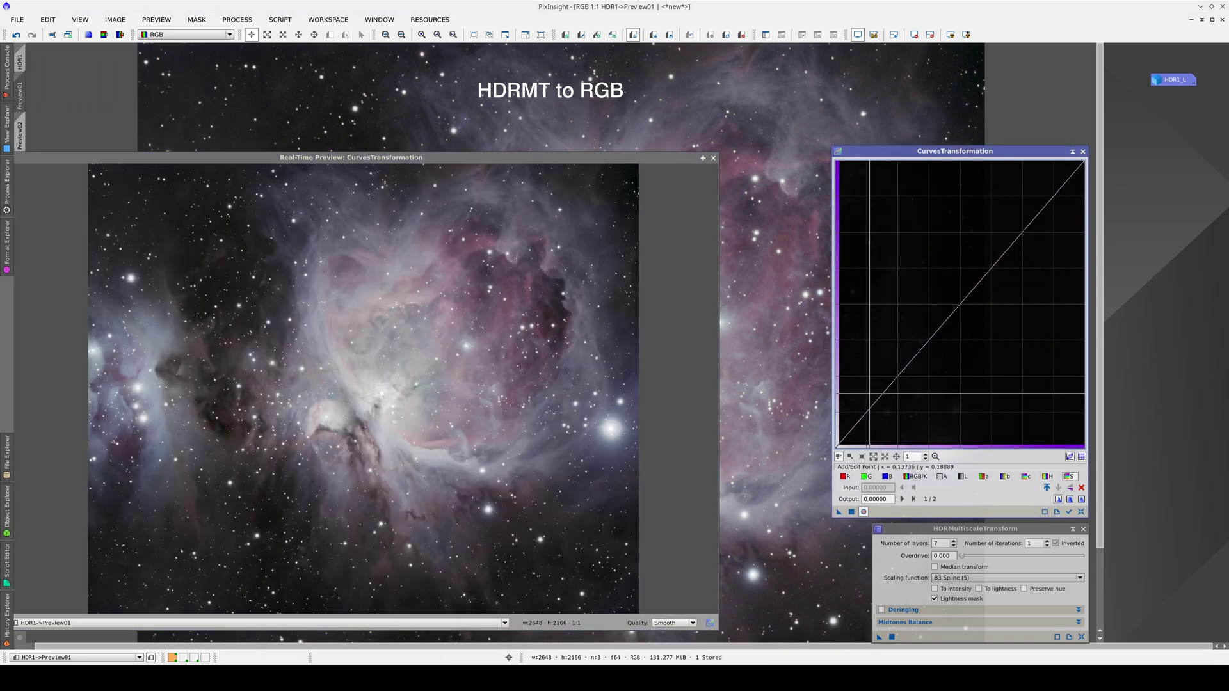
{"action": "left_click_drag", "start_coordinate": [875, 395], "coordinate": [852, 400]}
{"action": "left_click_drag", "start_coordinate": [912, 278], "coordinate": [912, 319]}
{"action": "left_click", "coordinate": [851, 512]}
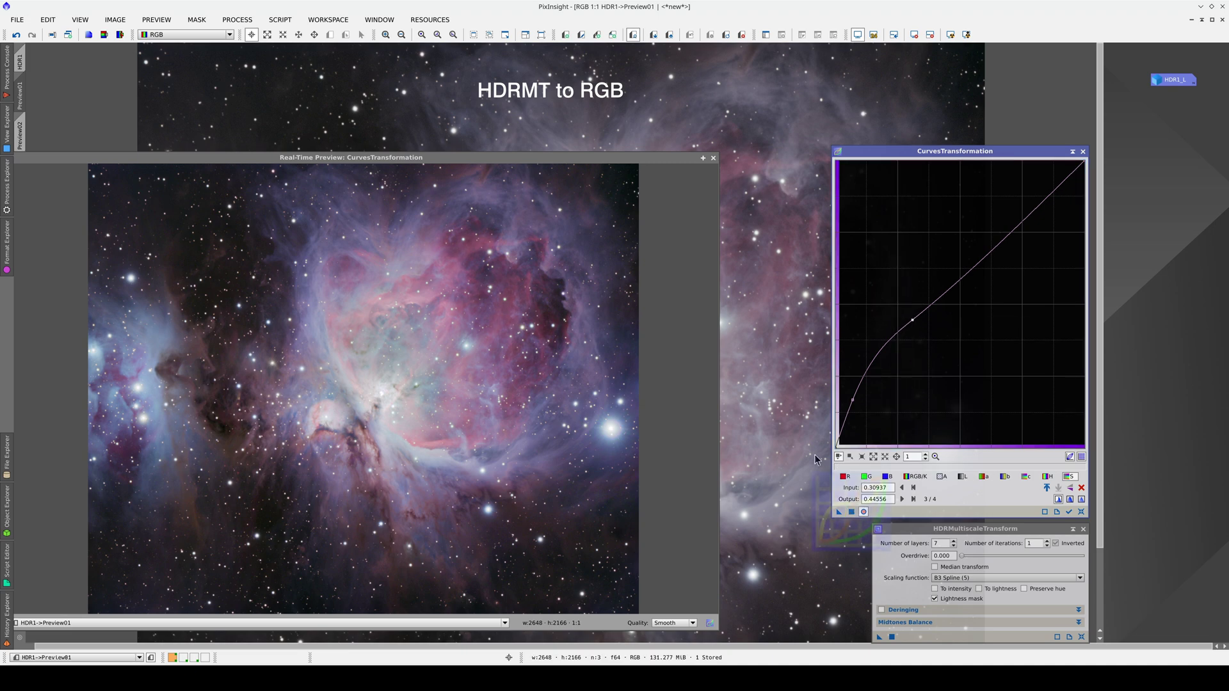
Close the real-time curve preview and inspect pixel values across the nebula.
{"action": "left_click", "coordinate": [714, 158]}
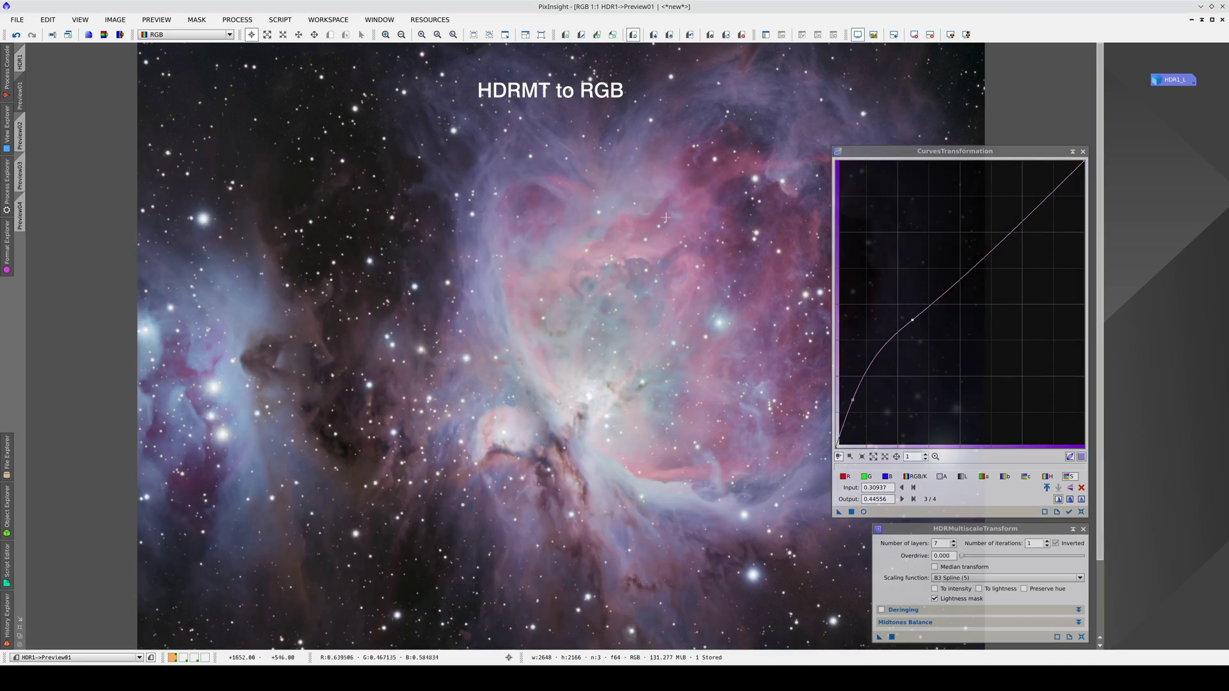
{"action": "left_click_drag", "start_coordinate": [590, 327], "coordinate": [514, 309]}
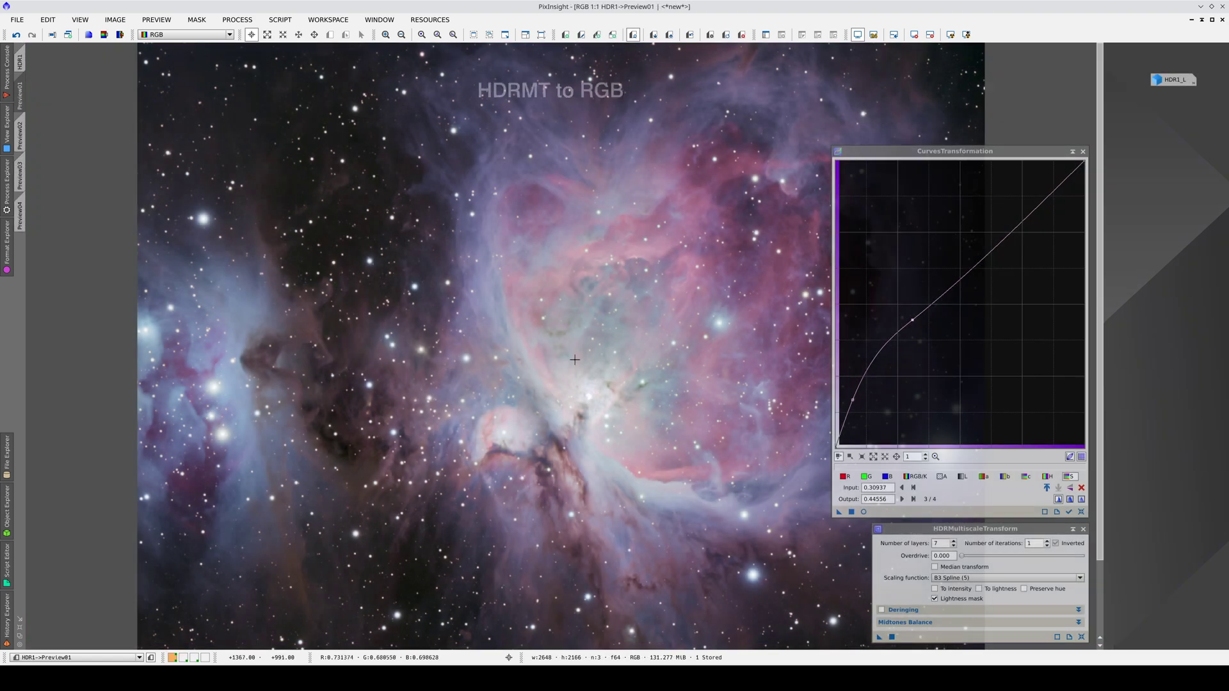
{"action": "left_click_drag", "start_coordinate": [576, 330], "coordinate": [579, 333]}
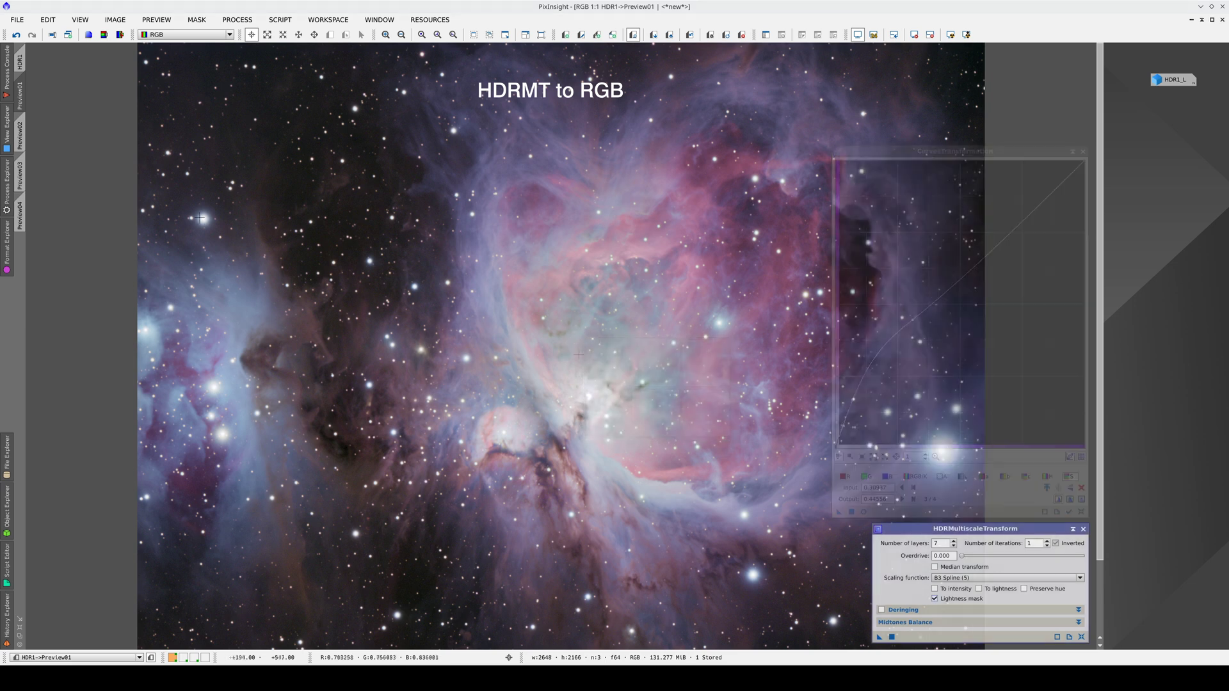
Apply HDRMultiscaleTransform with To intensity enabled to Preview02.
{"action": "left_click", "coordinate": [20, 135]}
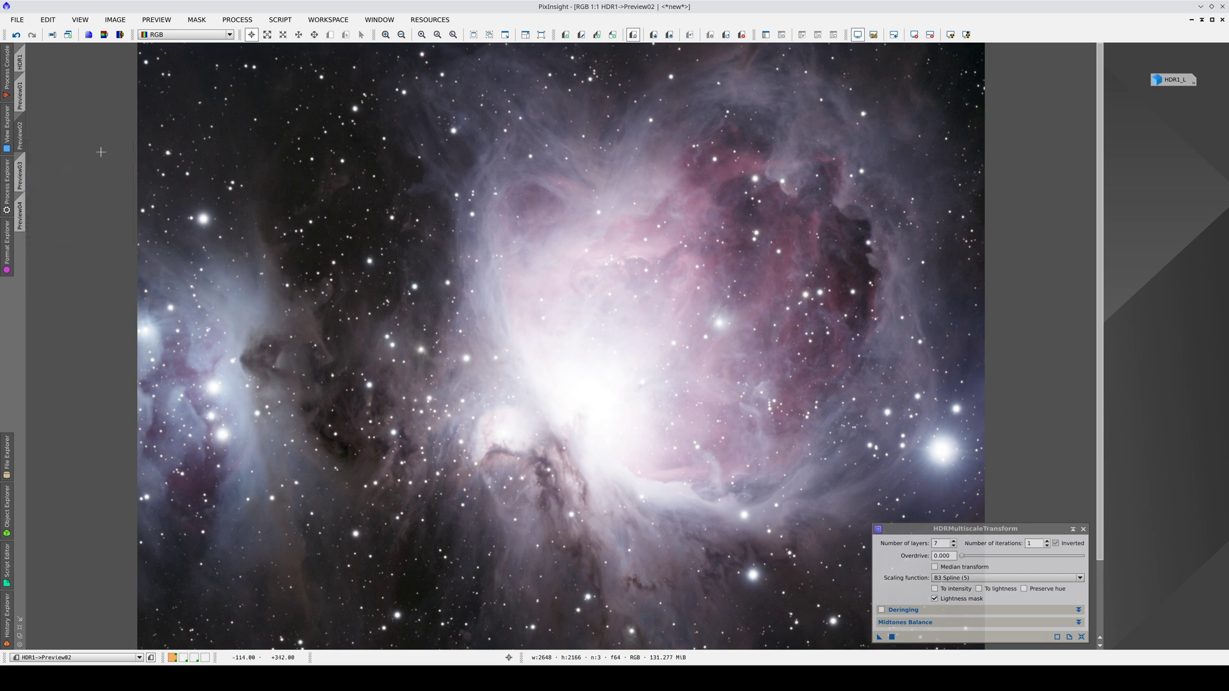
{"action": "left_click", "coordinate": [935, 589]}
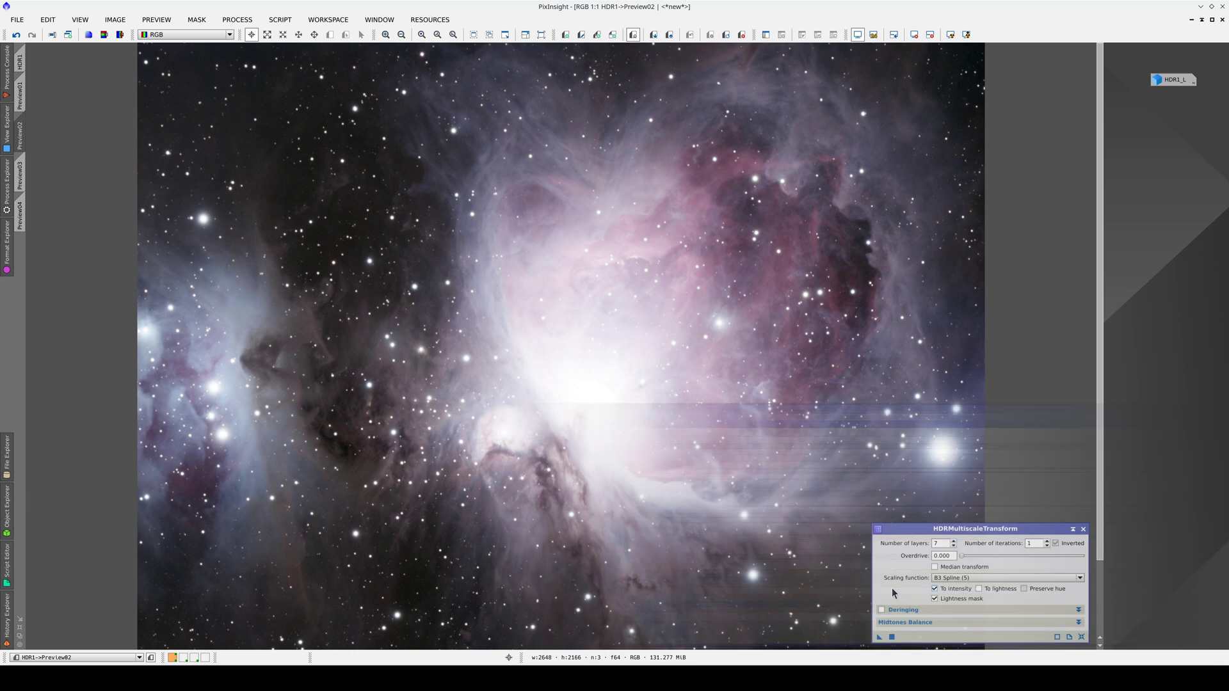
{"action": "left_click_drag", "start_coordinate": [821, 637], "coordinate": [679, 538]}
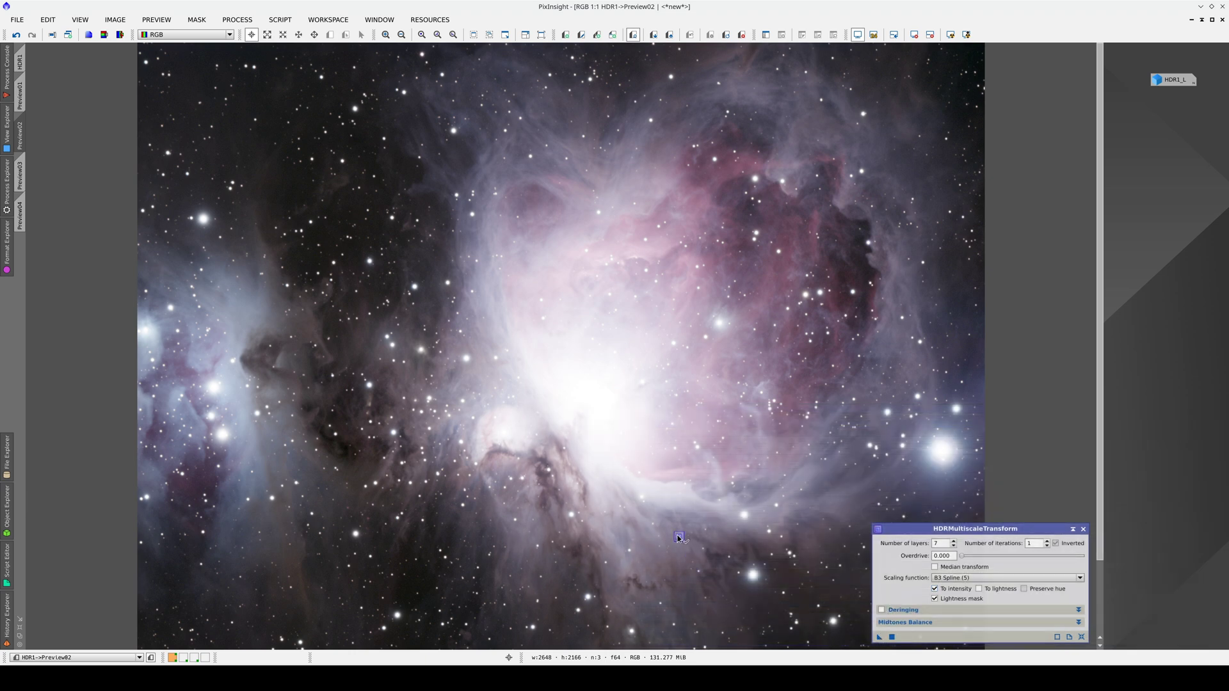
{"action": "left_click_drag", "start_coordinate": [660, 480], "coordinate": [659, 479]}
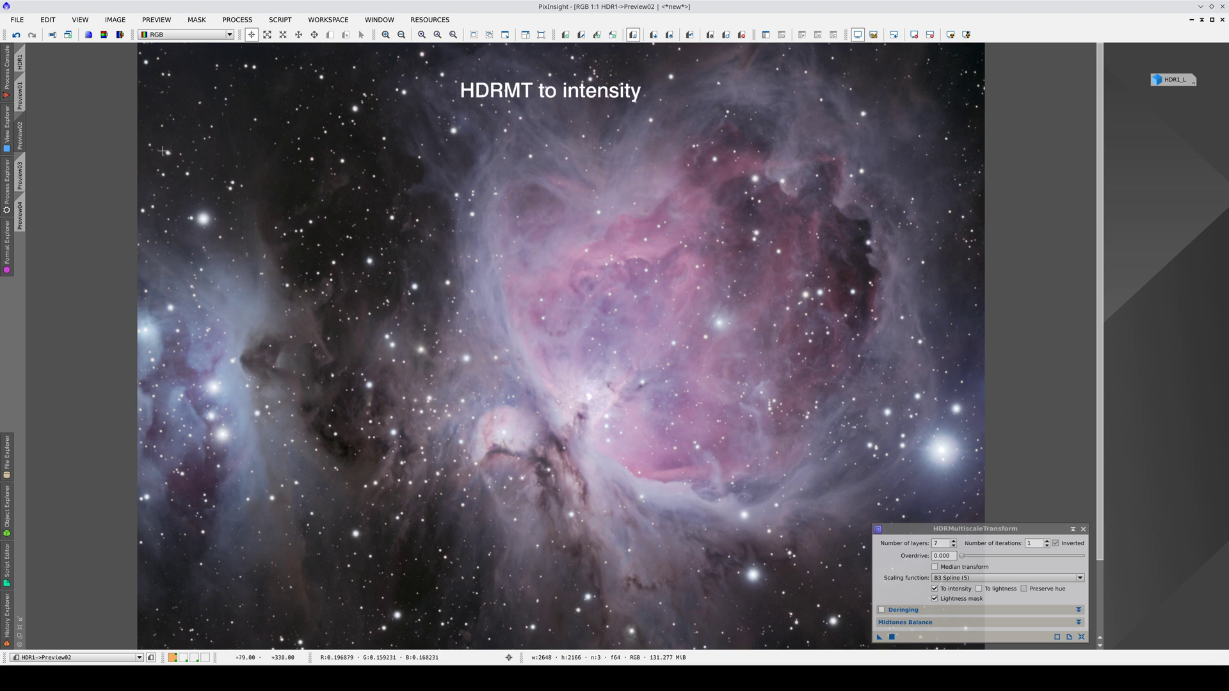
Flip between Preview01 and Preview02 to compare the RGB and intensity results.
{"action": "left_click", "coordinate": [26, 100]}
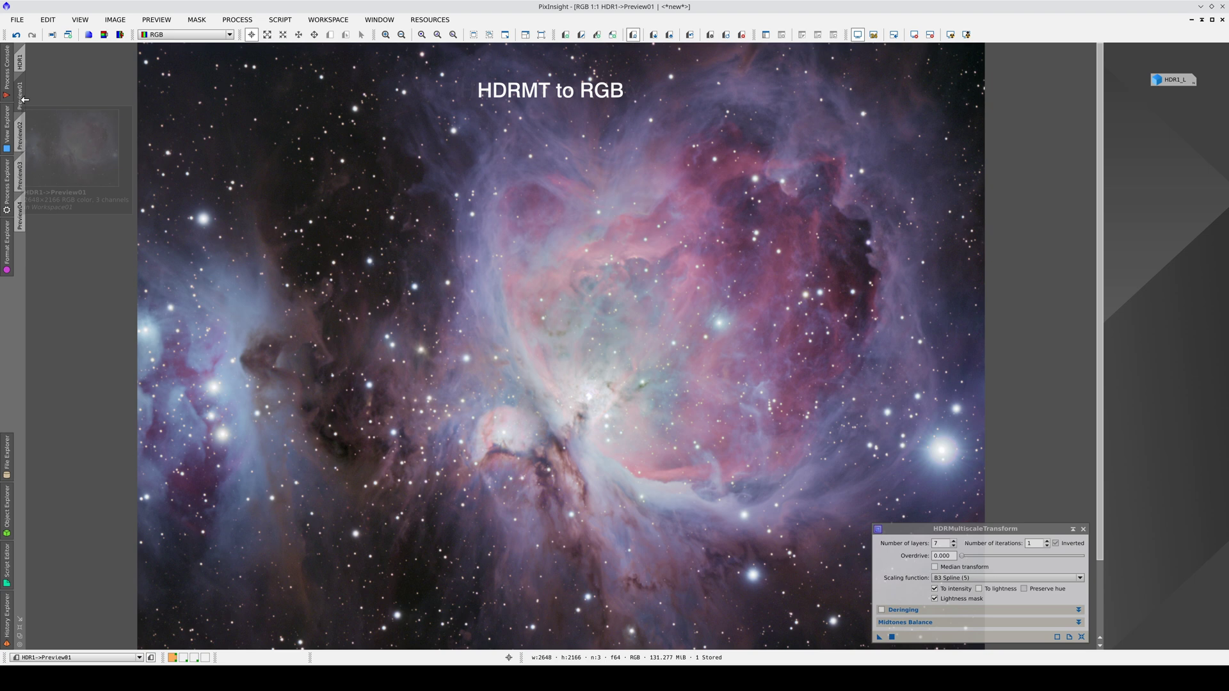
{"action": "left_click", "coordinate": [24, 123]}
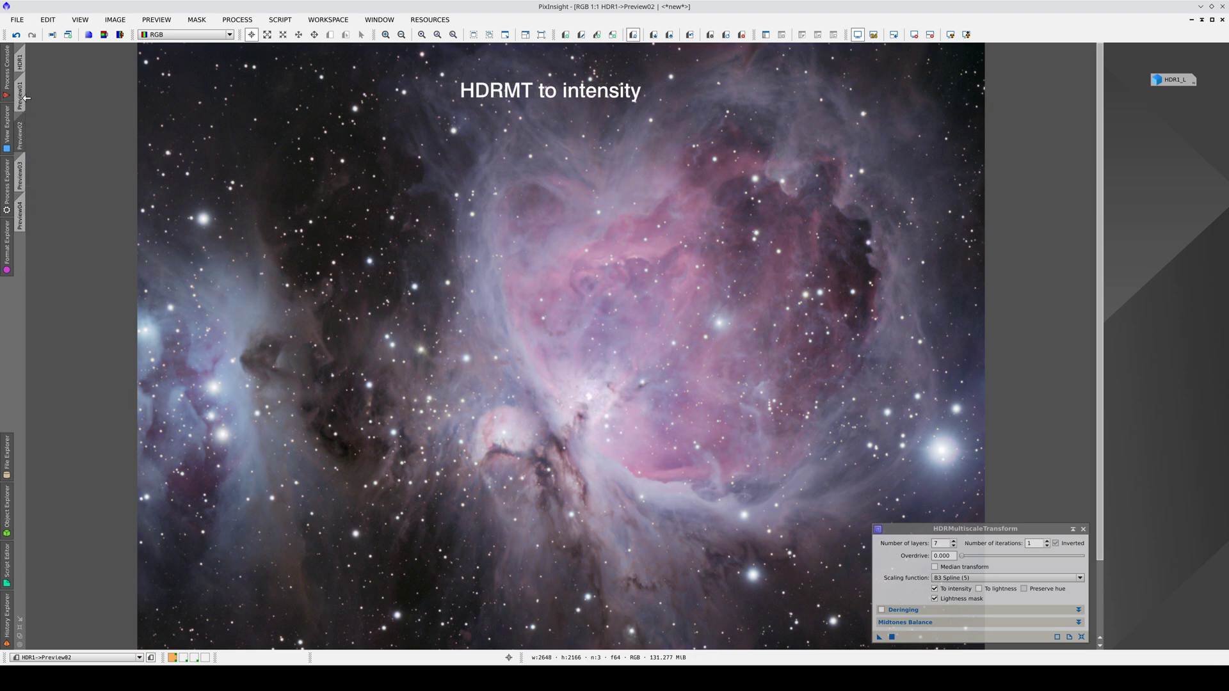
{"action": "left_click", "coordinate": [25, 98]}
{"action": "left_click", "coordinate": [22, 125]}
{"action": "left_click", "coordinate": [24, 103]}
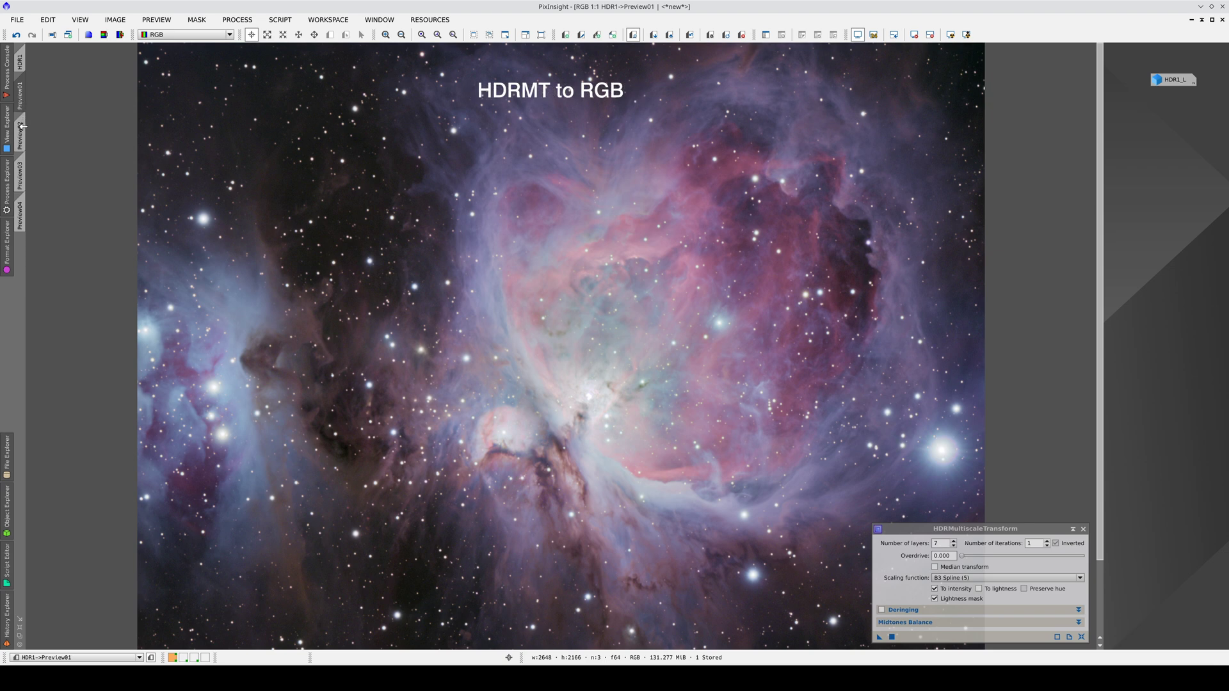
{"action": "left_click", "coordinate": [23, 126]}
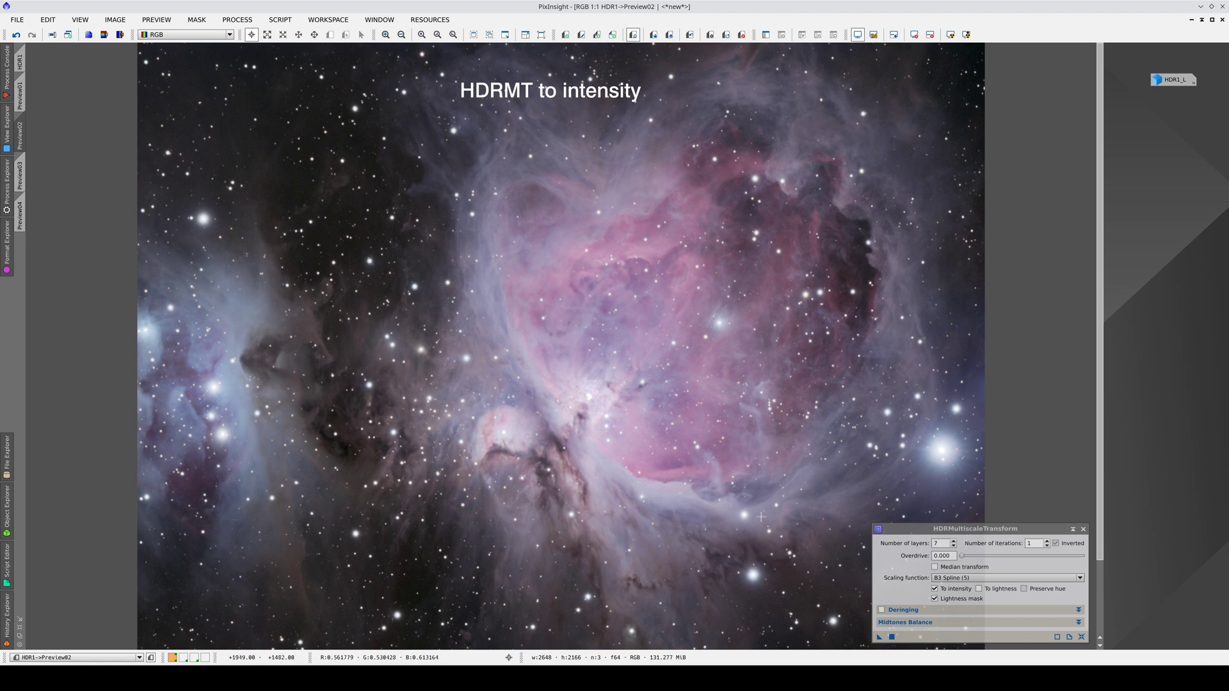
Apply HDRMultiscaleTransform with To lightness enabled to Preview03.
{"action": "left_click", "coordinate": [979, 588]}
{"action": "left_click", "coordinate": [872, 536]}
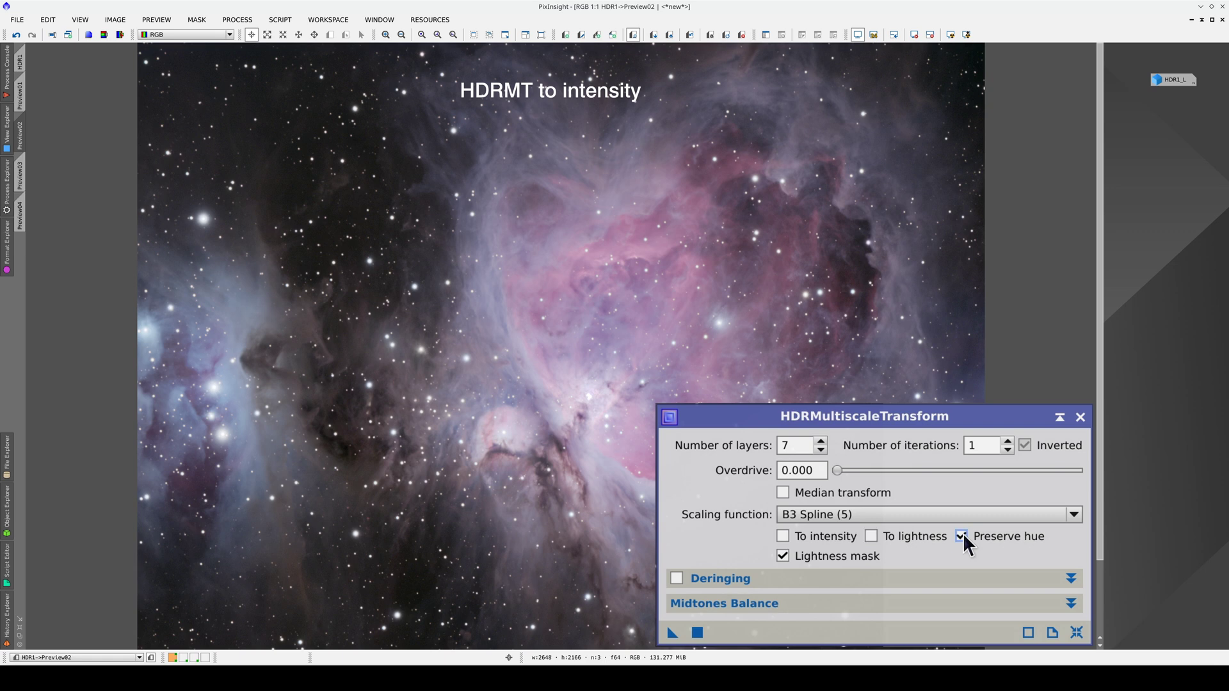
{"action": "left_click", "coordinate": [871, 537]}
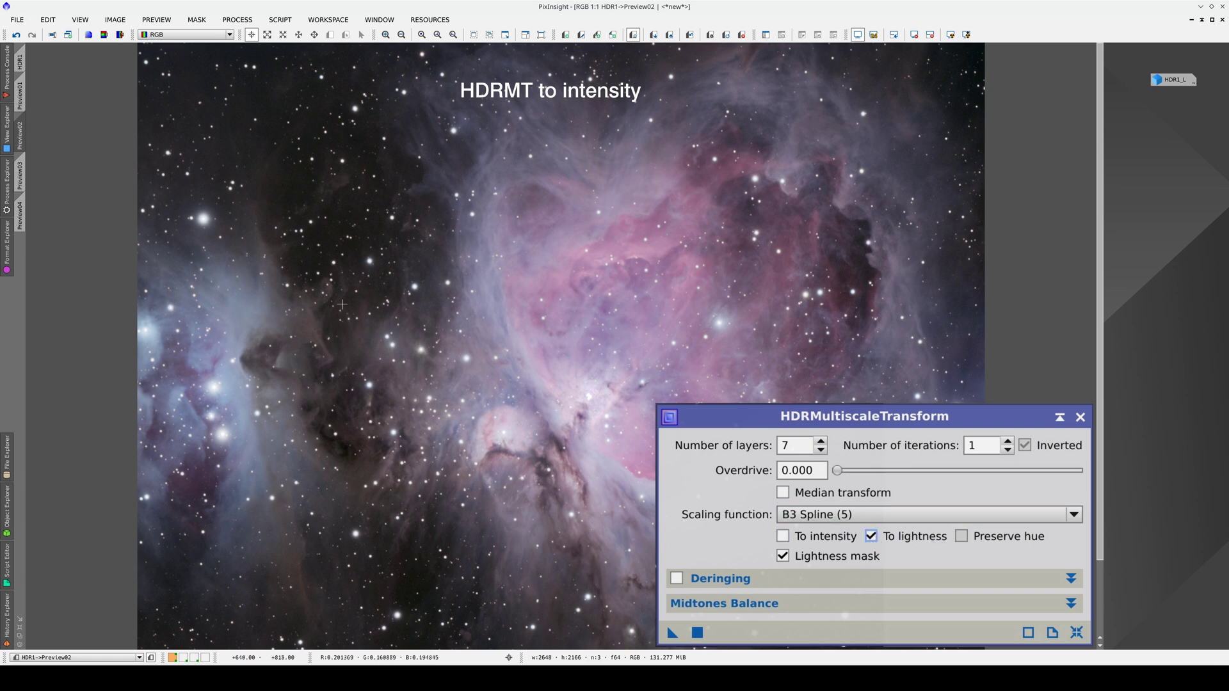
{"action": "left_click", "coordinate": [19, 174]}
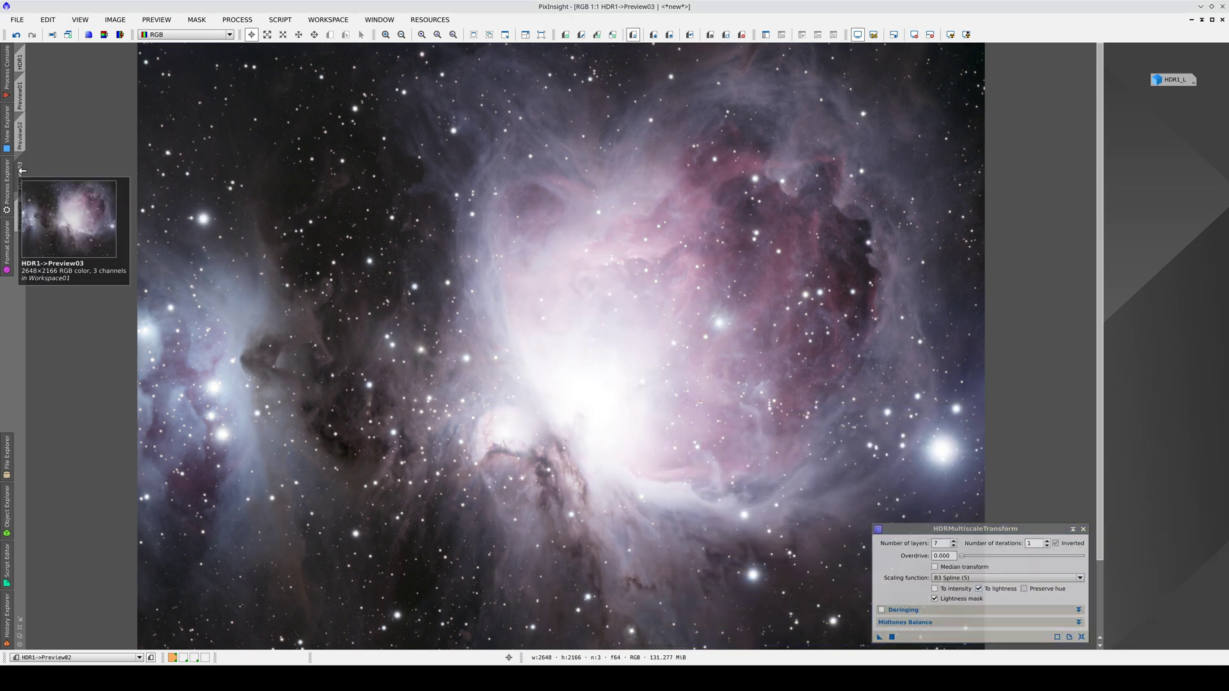
{"action": "left_click", "coordinate": [892, 637]}
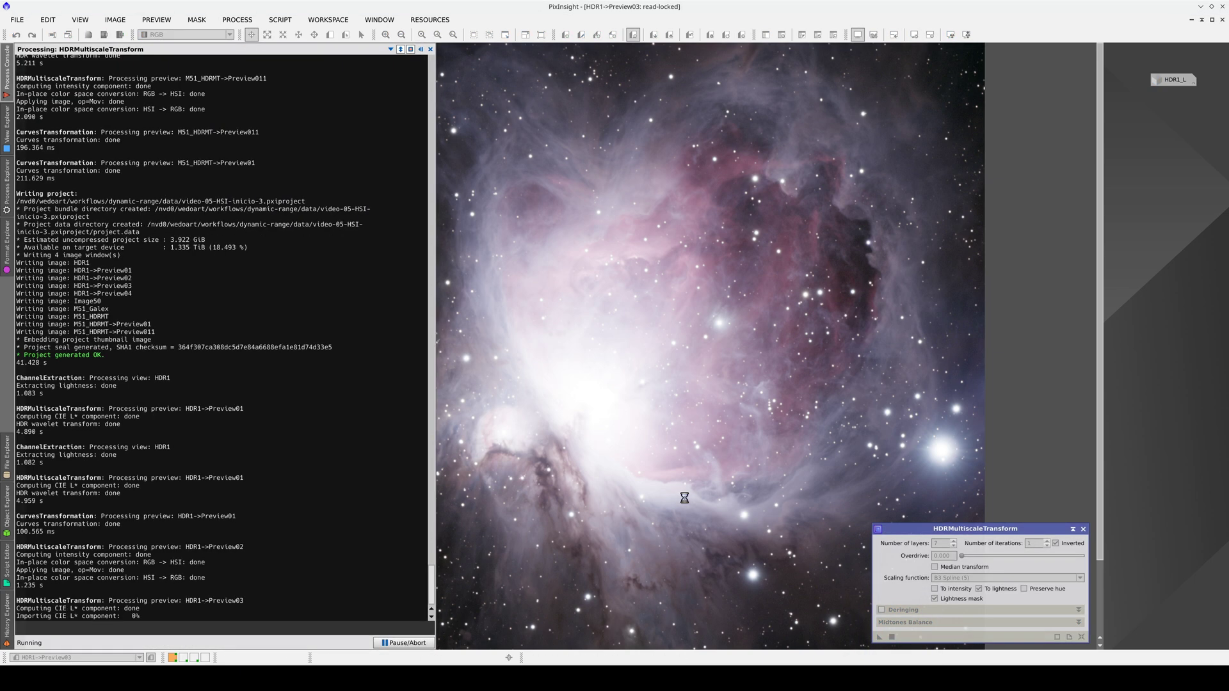
Apply HDRMultiscaleTransform with Preserve hue instead of To lightness to Preview04.
{"action": "left_click", "coordinate": [20, 215]}
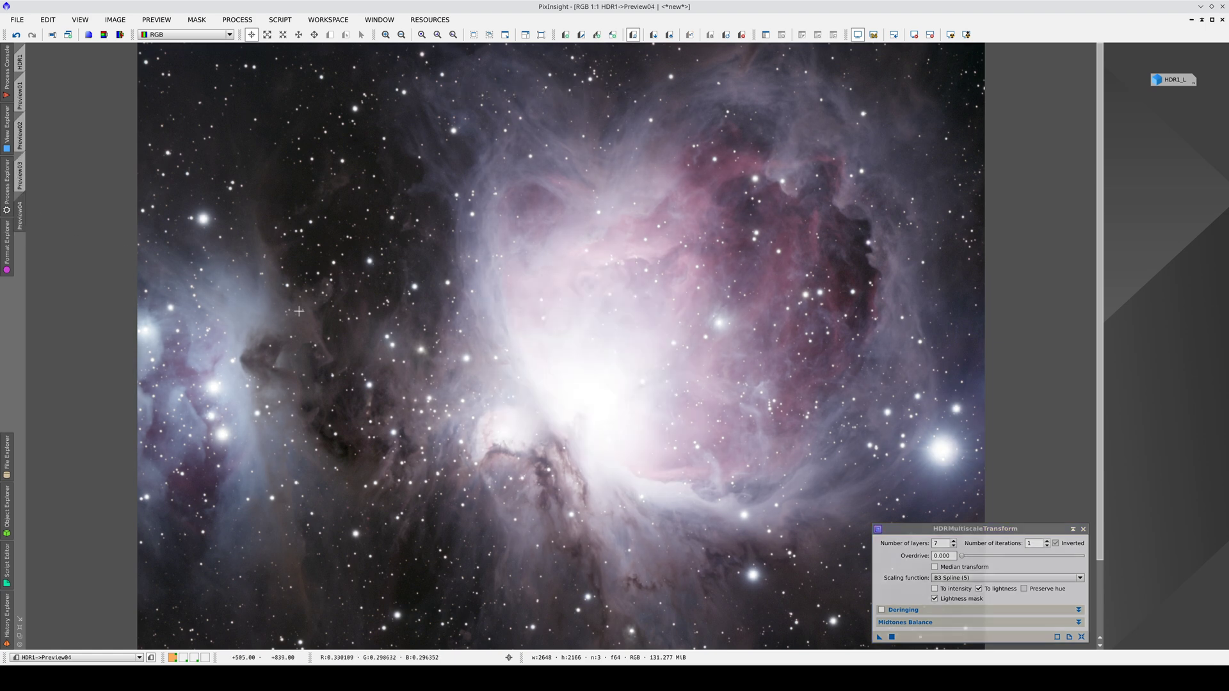
{"action": "left_click", "coordinate": [877, 539]}
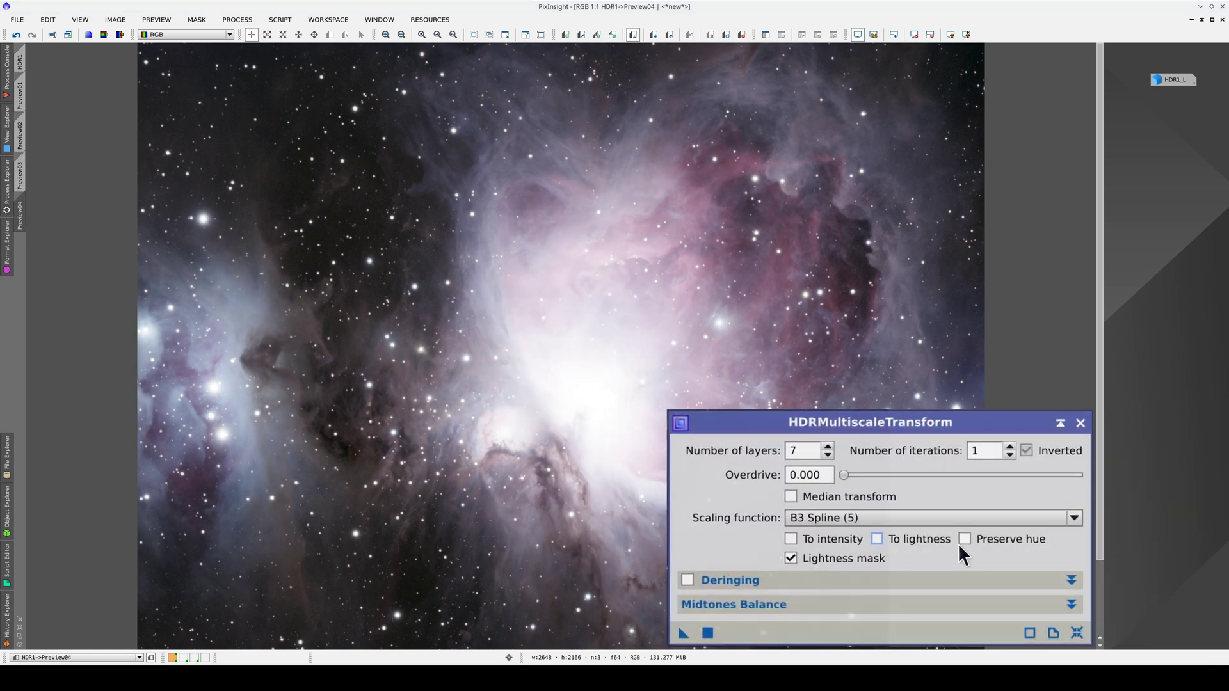
{"action": "left_click", "coordinate": [966, 539]}
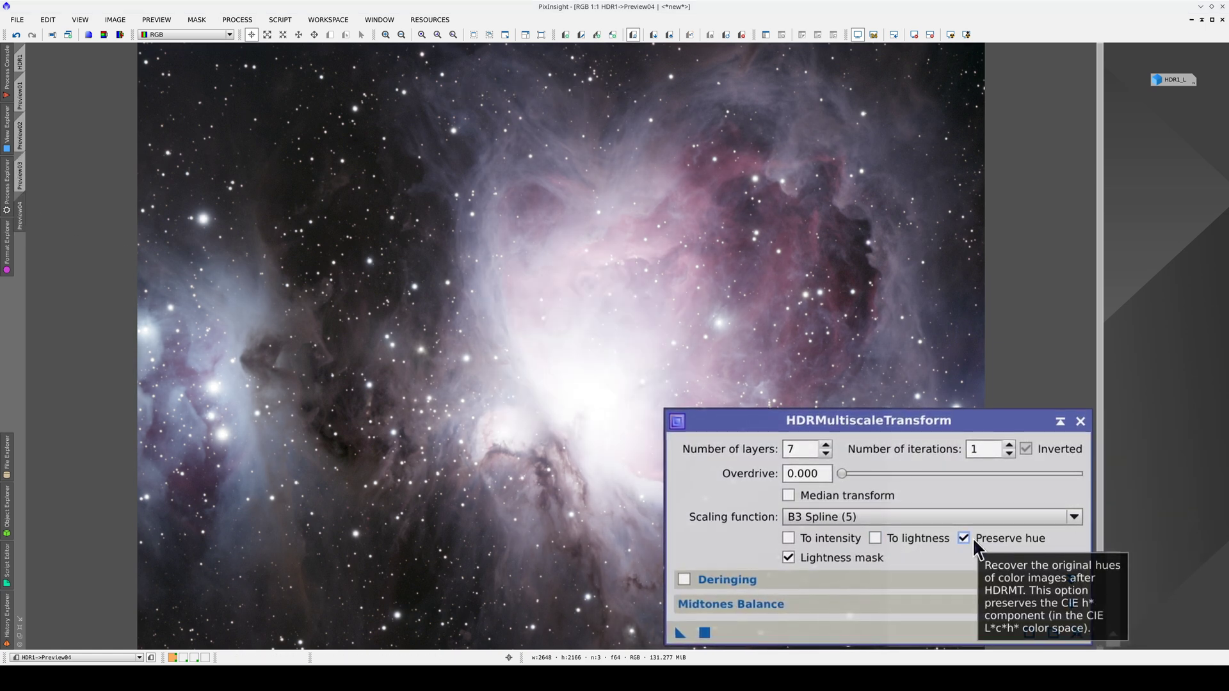
{"action": "left_click_drag", "start_coordinate": [879, 637], "coordinate": [654, 532]}
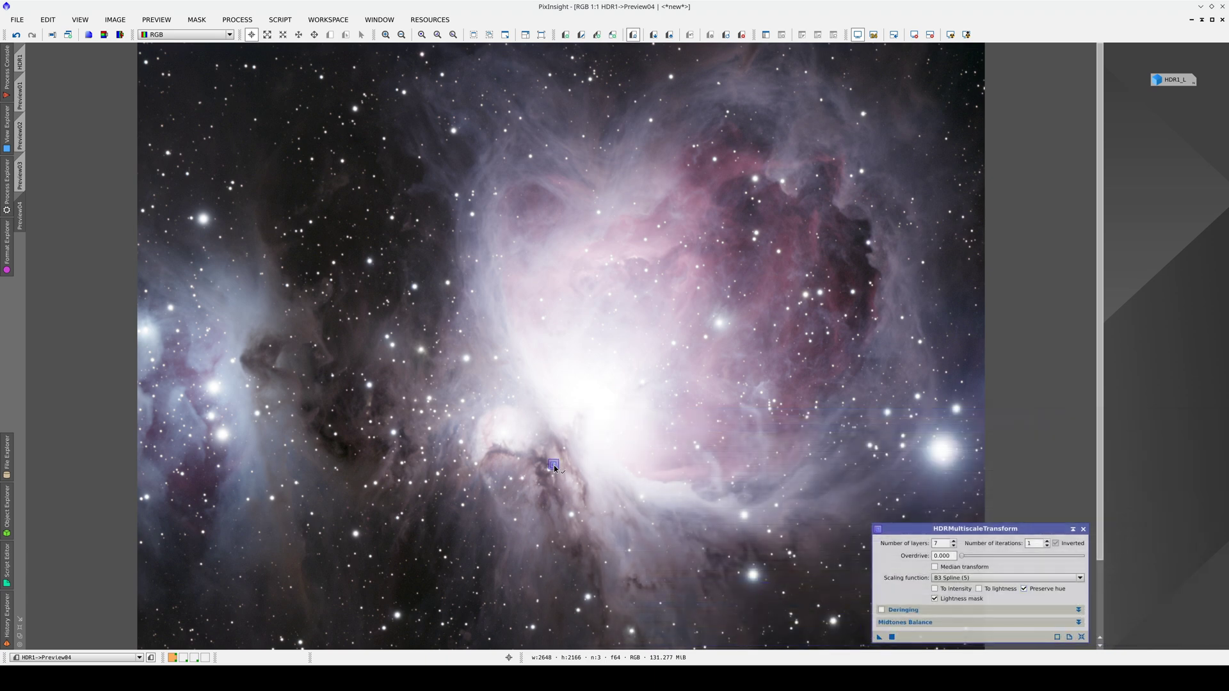
{"action": "left_click_drag", "start_coordinate": [554, 465], "coordinate": [553, 464]}
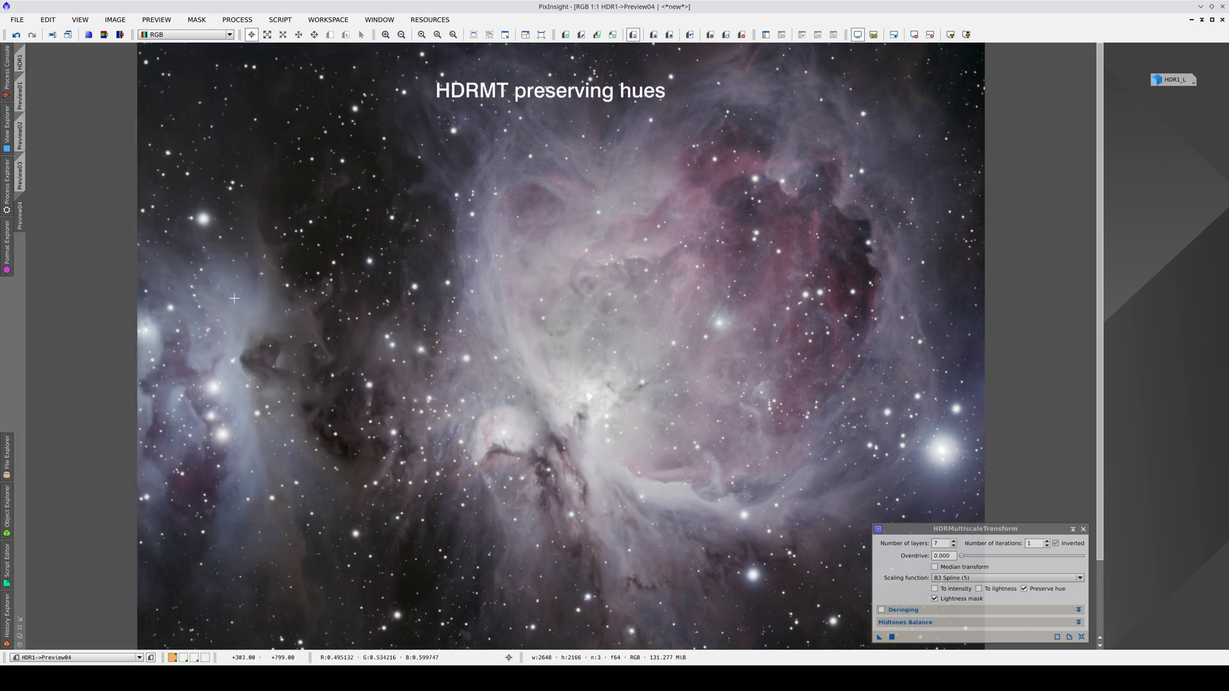
Compare previews, then apply a curve lifting the dark tones to Preview03.
{"action": "left_click", "coordinate": [26, 173]}
{"action": "left_click", "coordinate": [24, 209]}
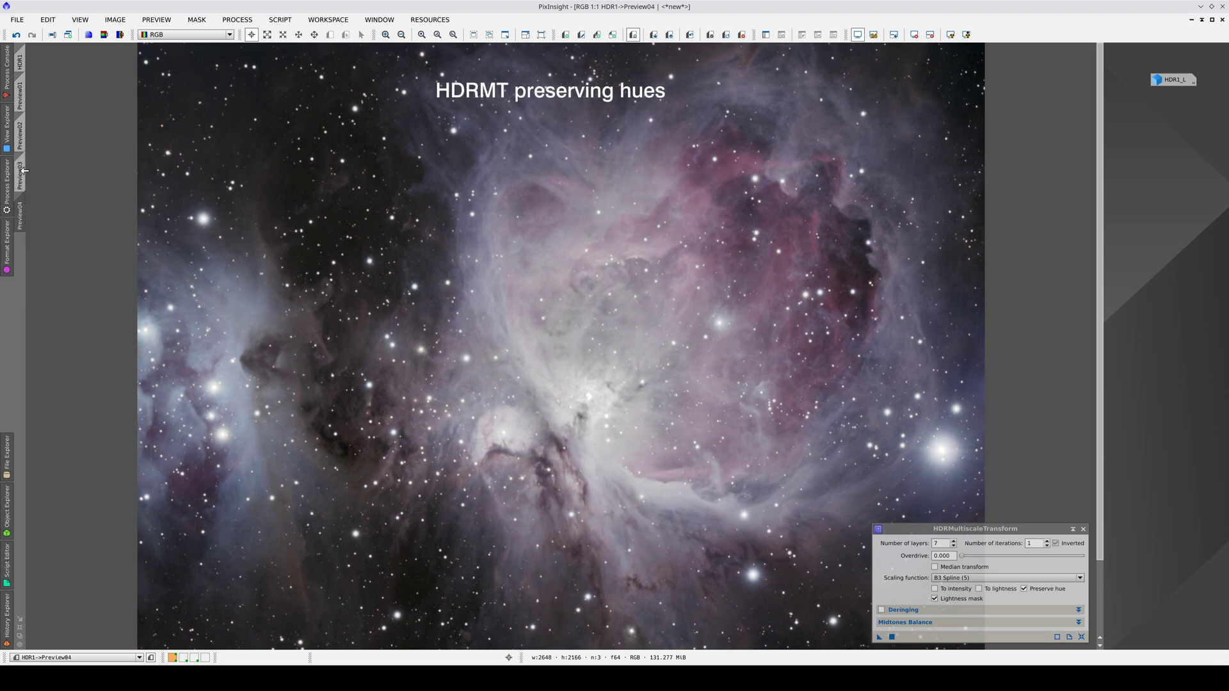
{"action": "left_click", "coordinate": [25, 170]}
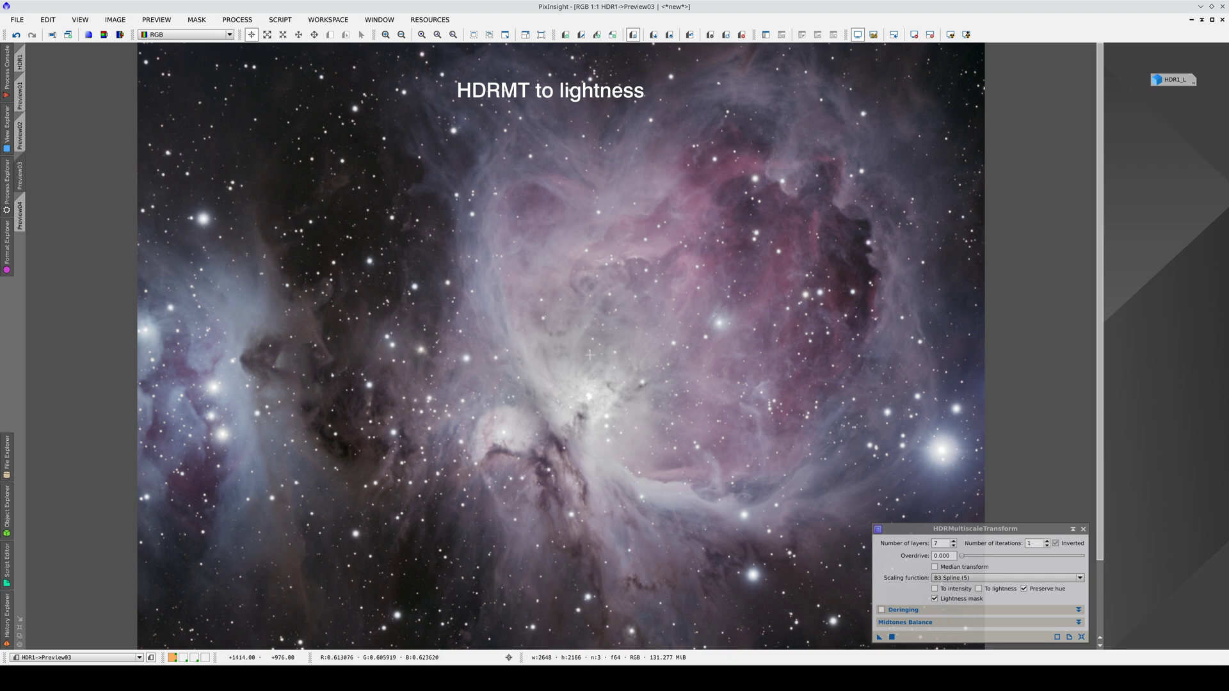
{"action": "left_click", "coordinate": [690, 34]}
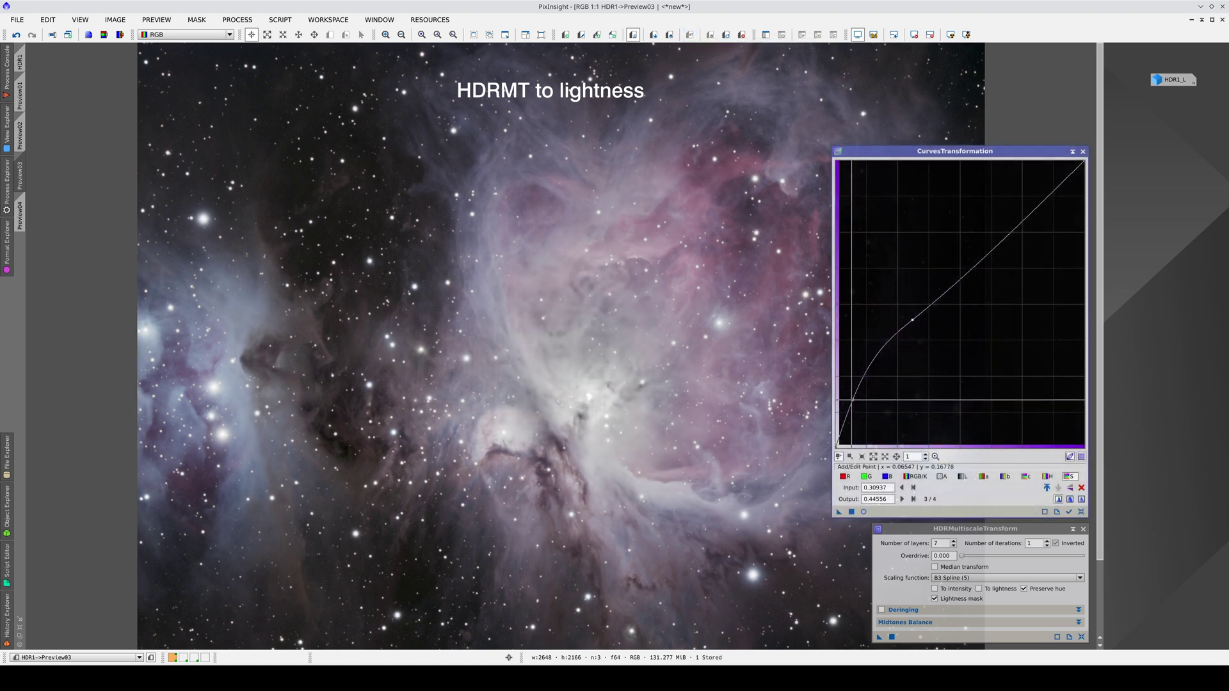
{"action": "left_click_drag", "start_coordinate": [852, 400], "coordinate": [868, 357]}
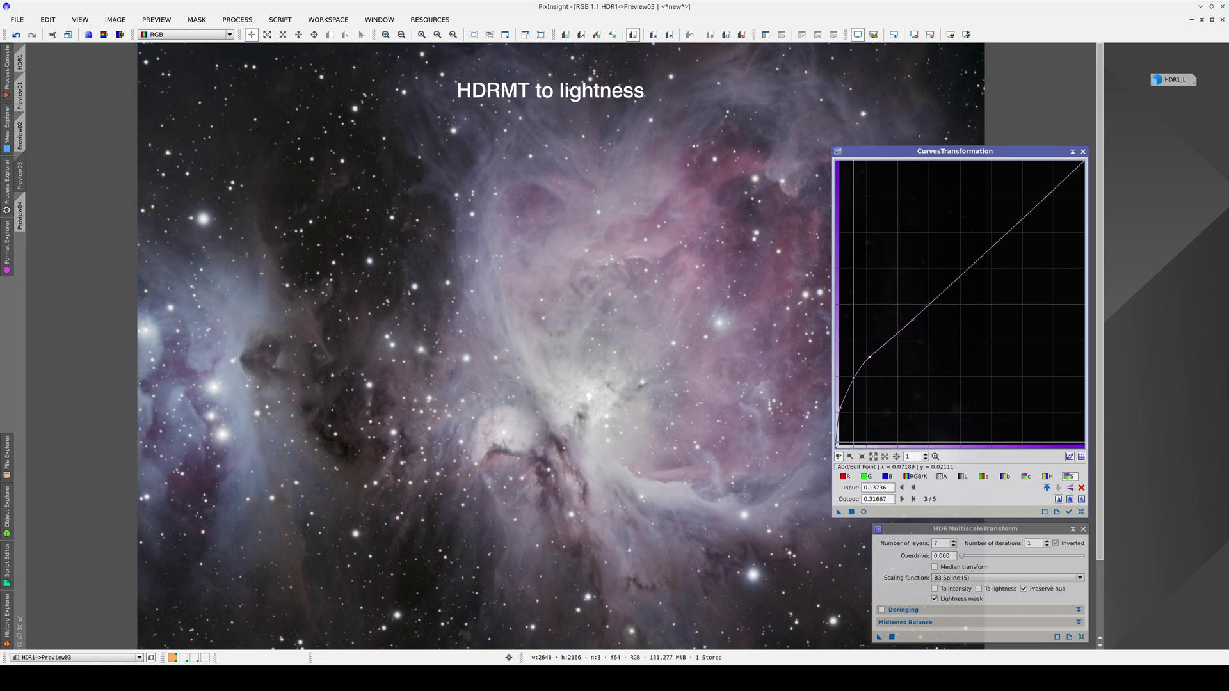
{"action": "left_click", "coordinate": [851, 512]}
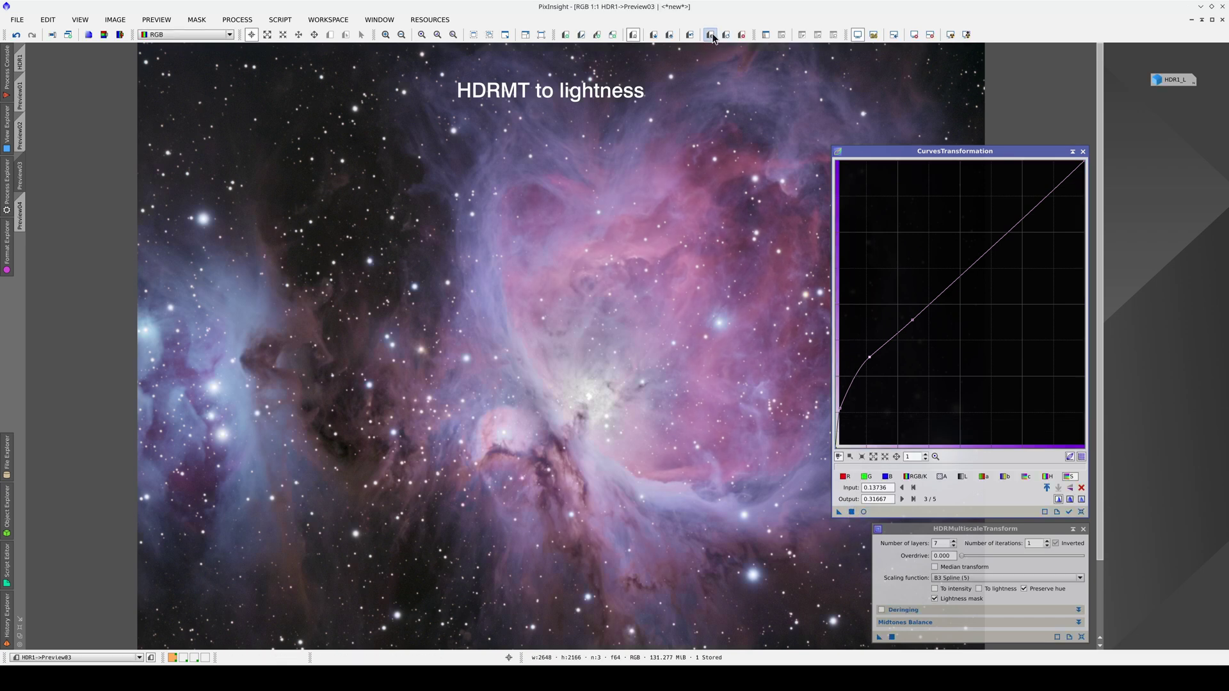
{"action": "left_click", "coordinate": [864, 512]}
Apply the same shadow-lifting curve to the intensity Preview02.
{"action": "left_click", "coordinate": [24, 134]}
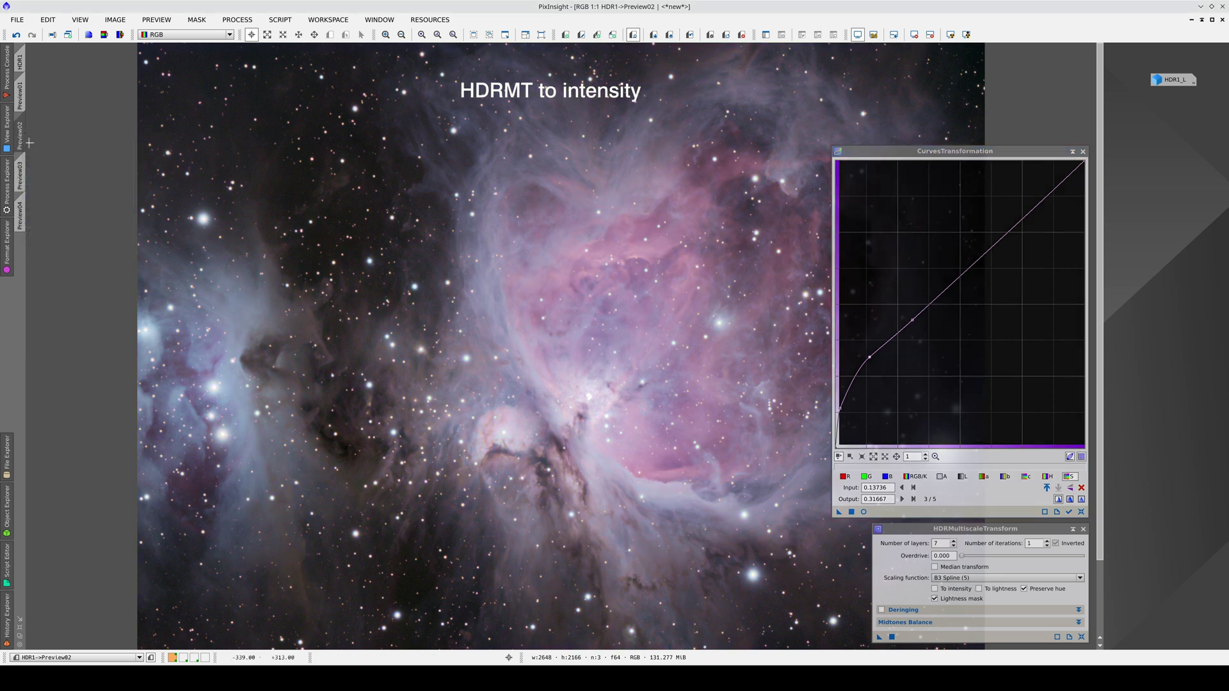
{"action": "left_click", "coordinate": [710, 35]}
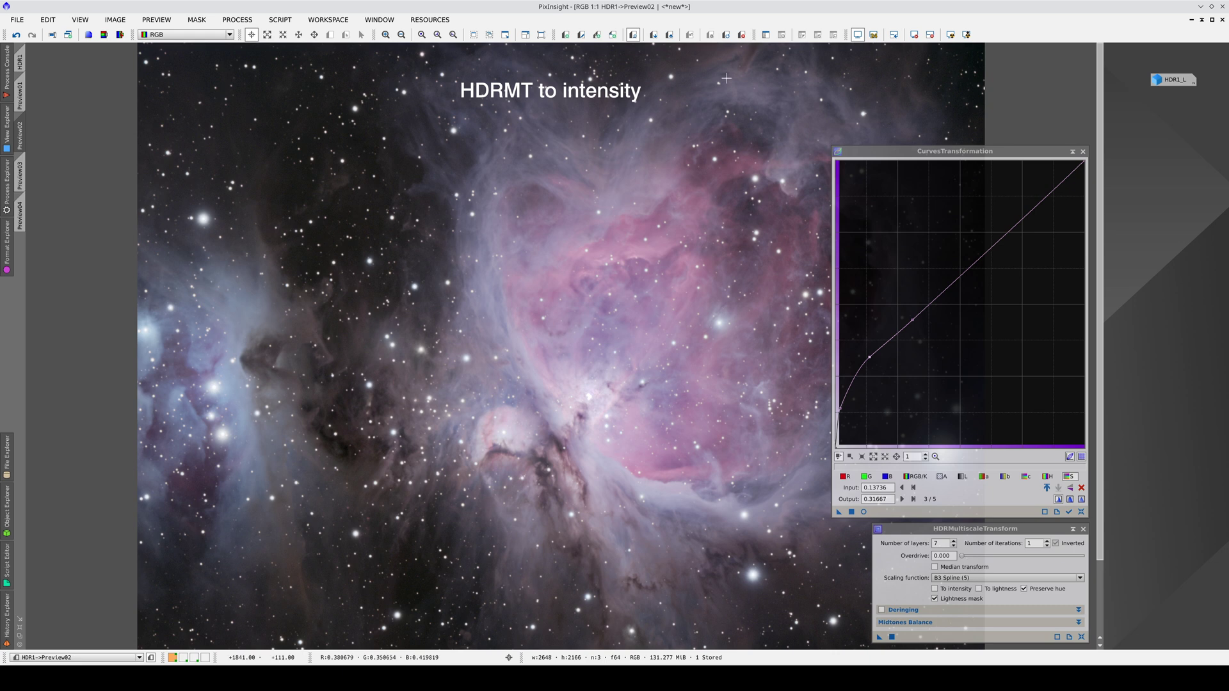
{"action": "left_click", "coordinate": [852, 512]}
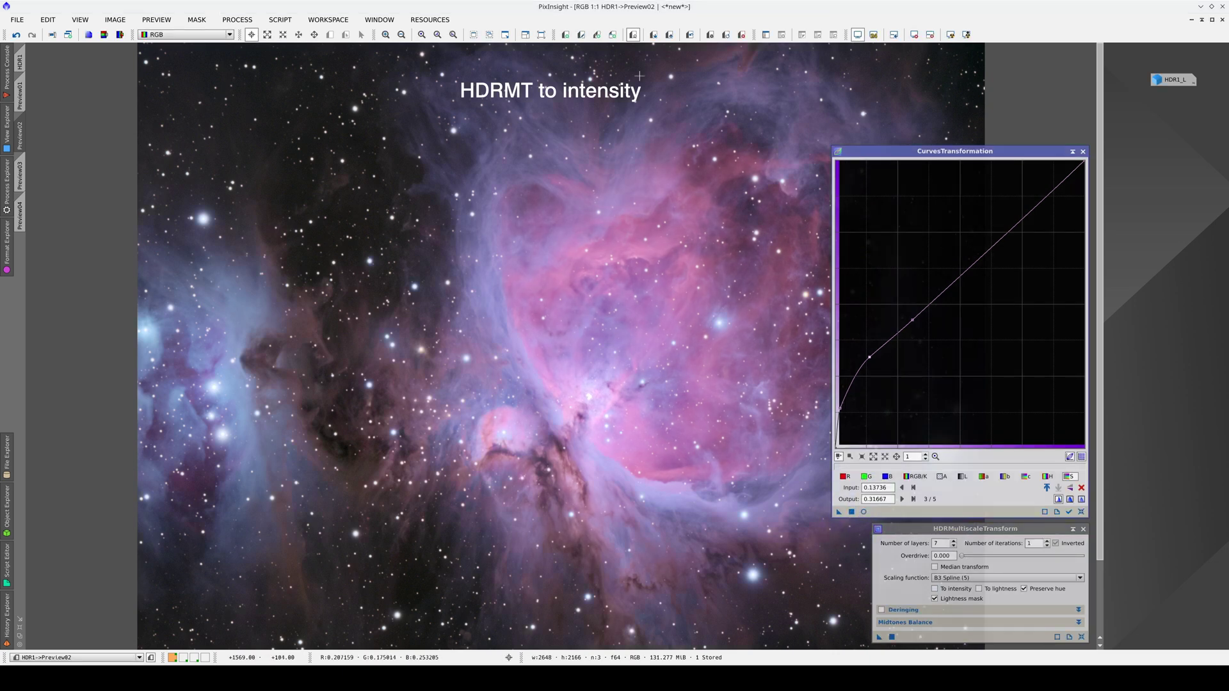
Flip between the boosted lightness Preview03 and intensity Preview02 to compare them.
{"action": "left_click", "coordinate": [20, 174]}
{"action": "left_click", "coordinate": [26, 141]}
{"action": "left_click", "coordinate": [27, 169]}
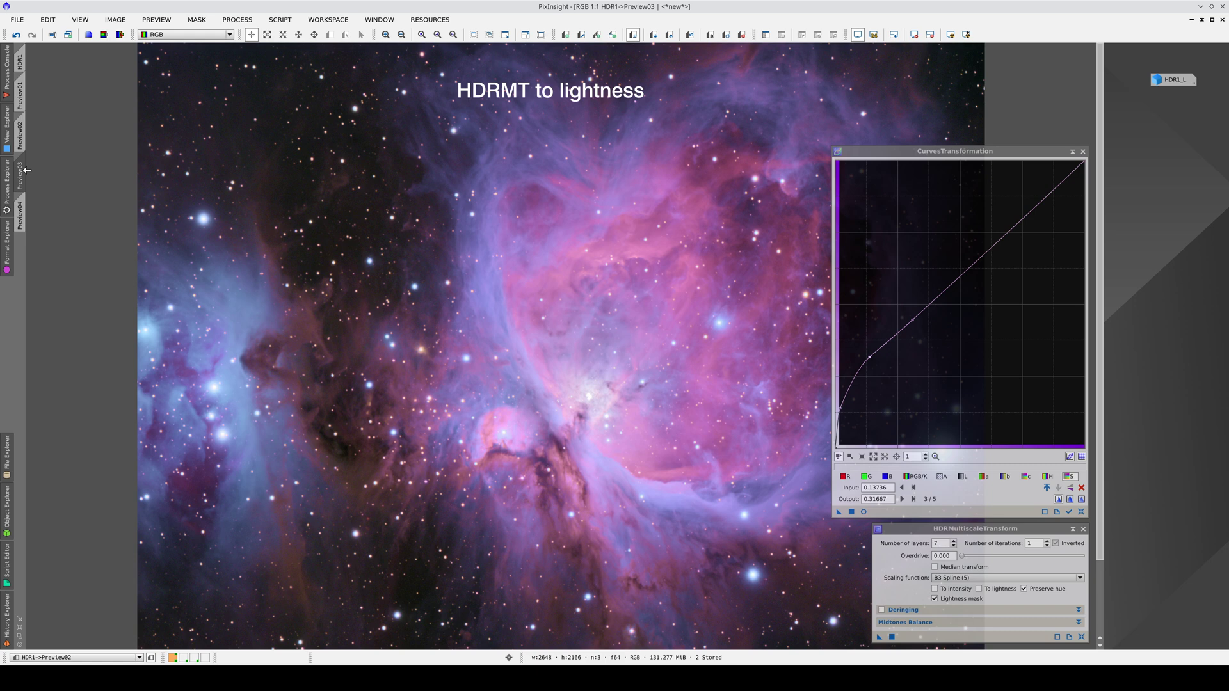
{"action": "left_click", "coordinate": [26, 131]}
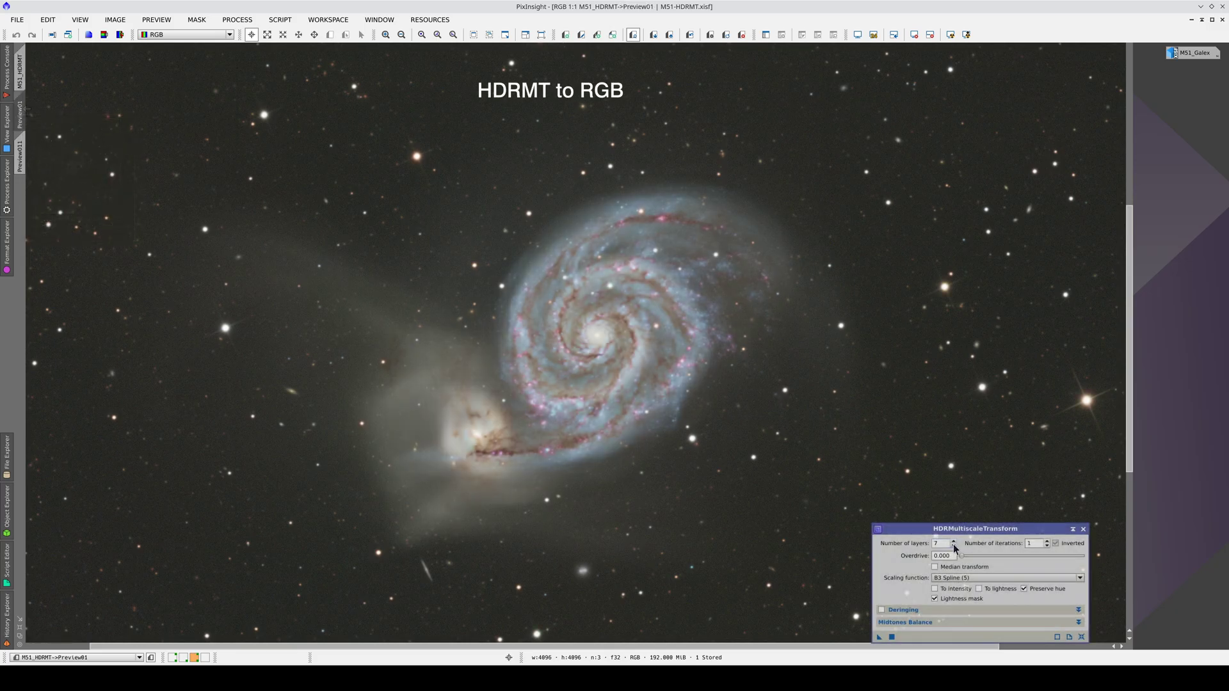
Set HDRMultiscaleTransform to 6 layers acting on intensity only.
{"action": "left_click", "coordinate": [953, 546]}
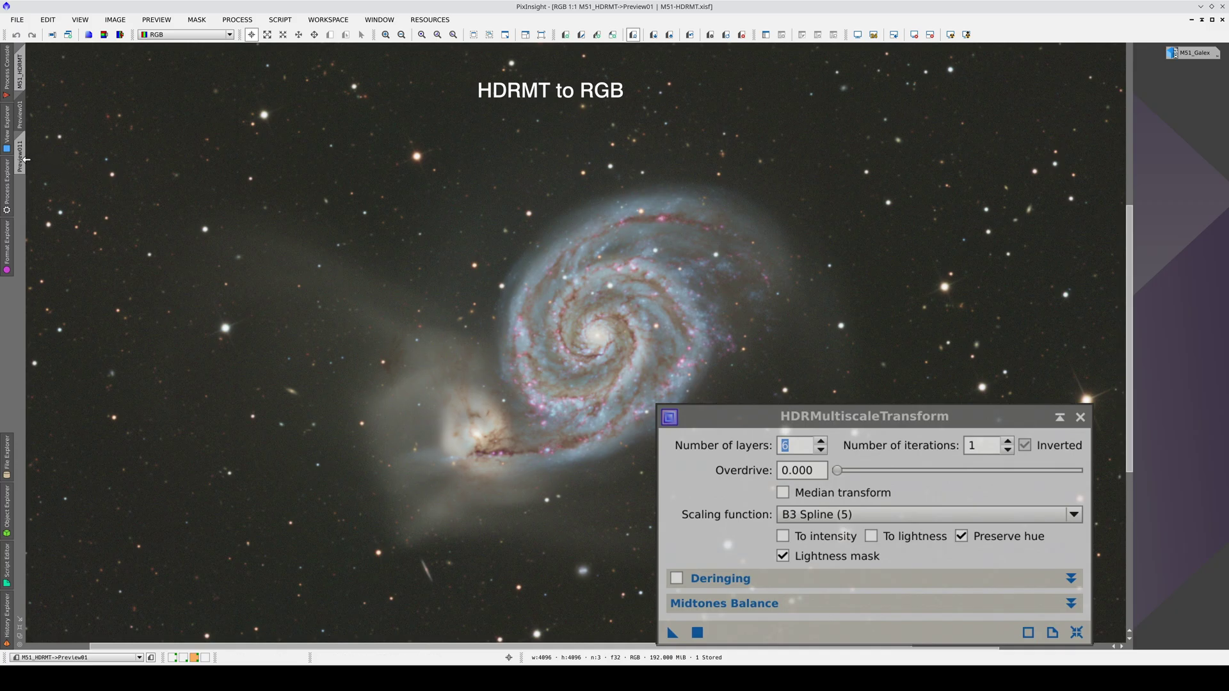
{"action": "mouse_move", "coordinate": [25, 160]}
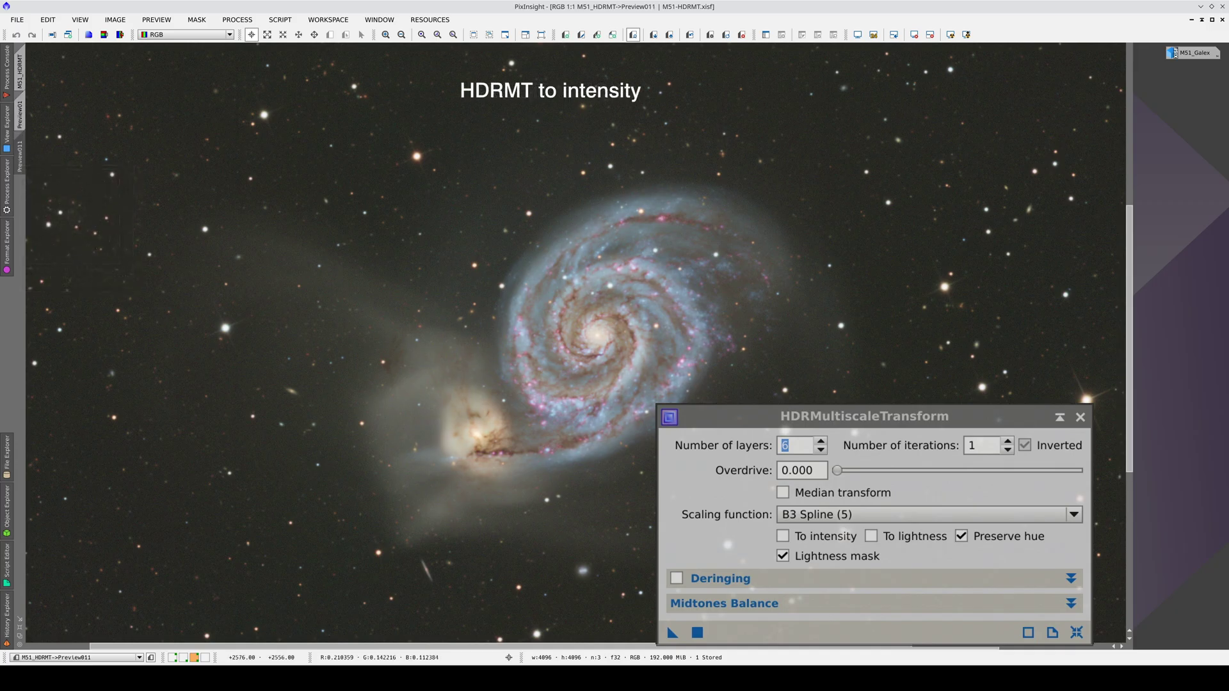
{"action": "left_click", "coordinate": [785, 535]}
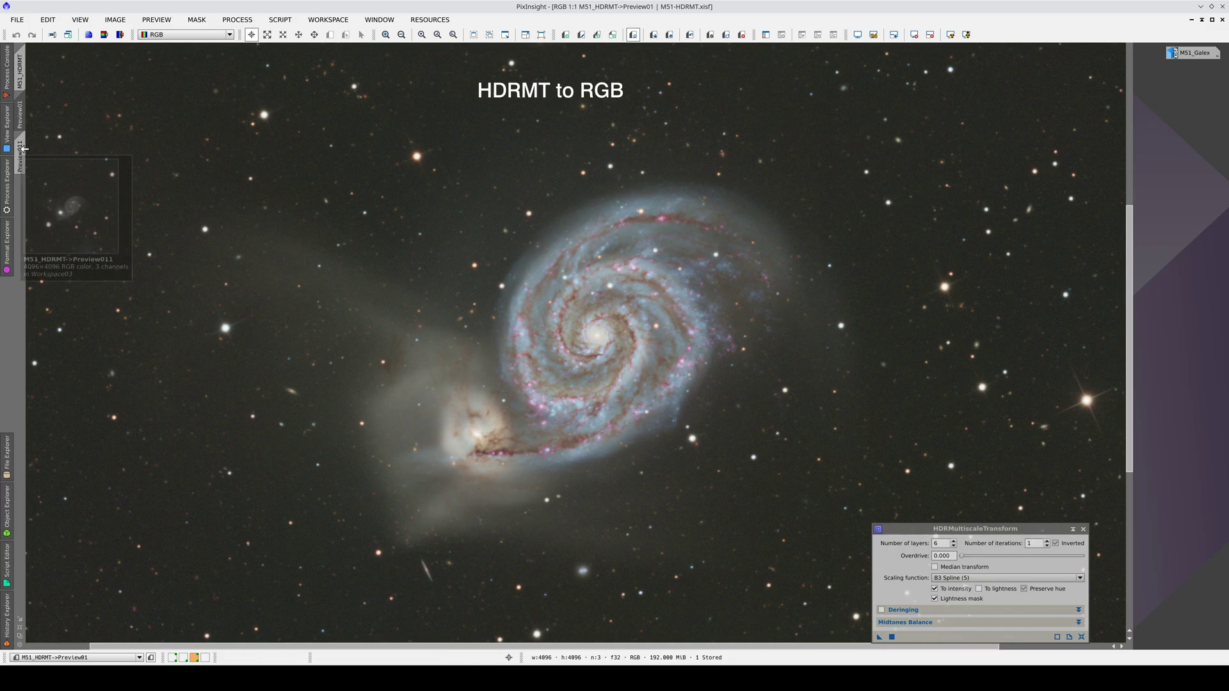
Compare the HDRMT-to-intensity and HDRMT-to-RGB galaxy previews, then open the iconized M51_Galex image.
{"action": "left_click", "coordinate": [23, 149]}
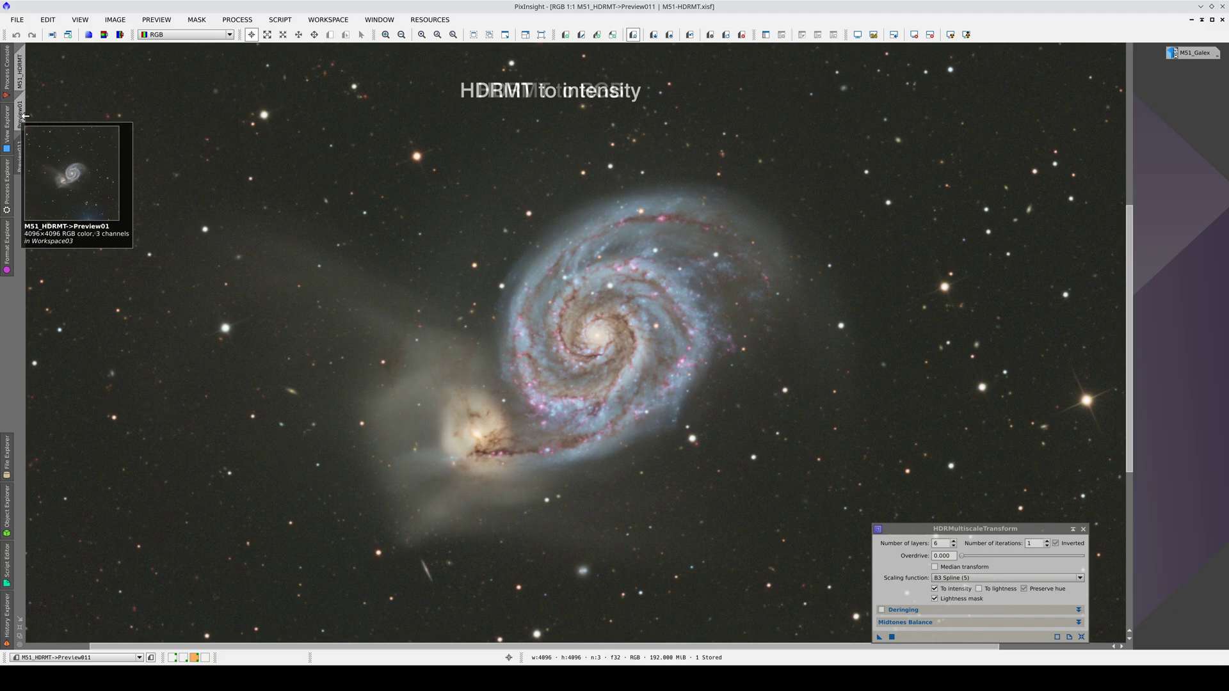
{"action": "left_click", "coordinate": [20, 114]}
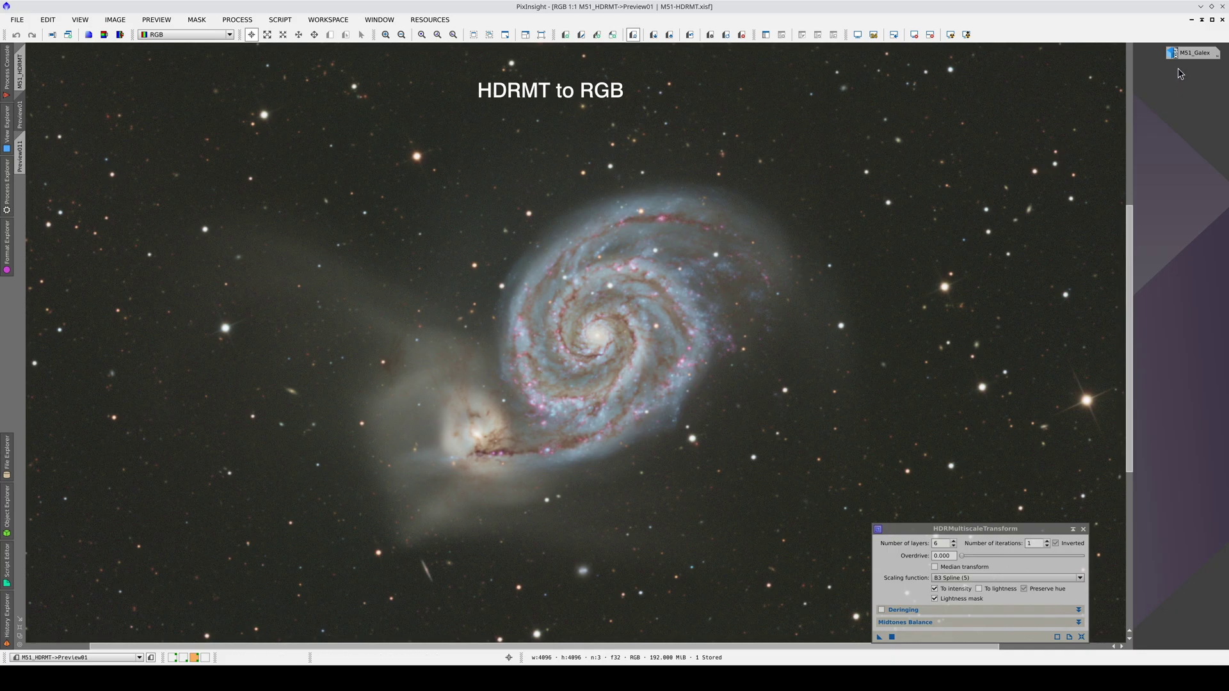
{"action": "double_click", "coordinate": [1193, 53]}
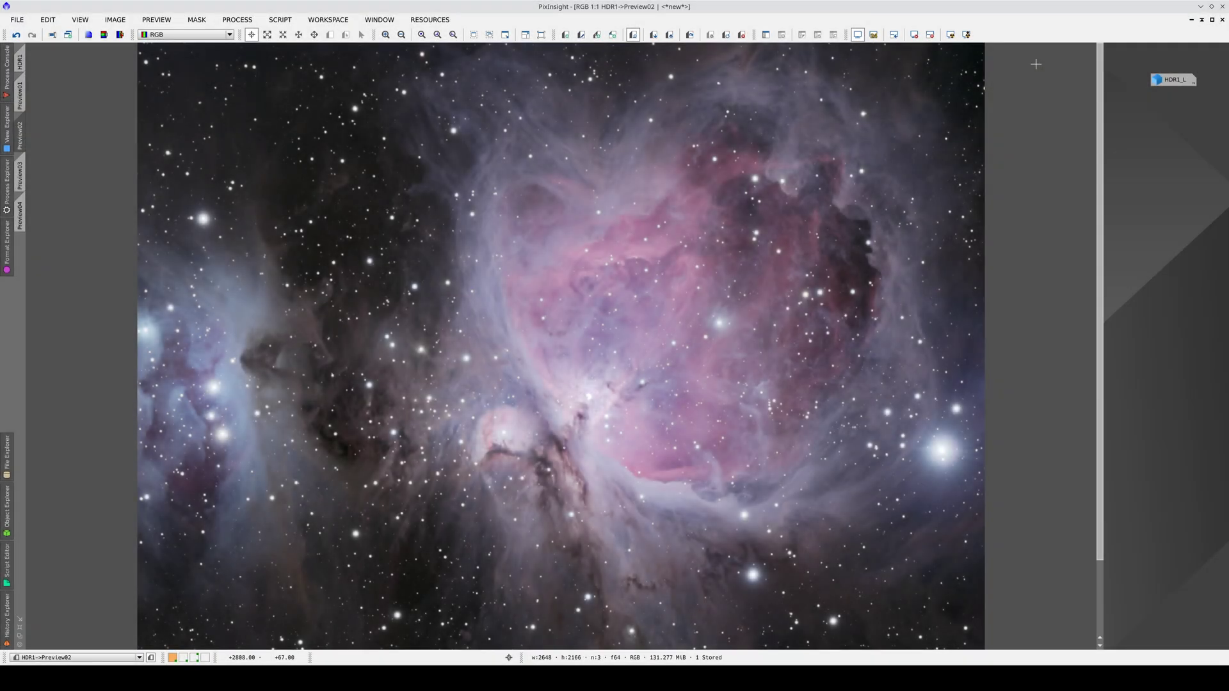
Reopen HDR1_L, set it as the Orion image's mask, and select the HDRMT-to-RGB Preview01.
{"action": "double_click", "coordinate": [1171, 79]}
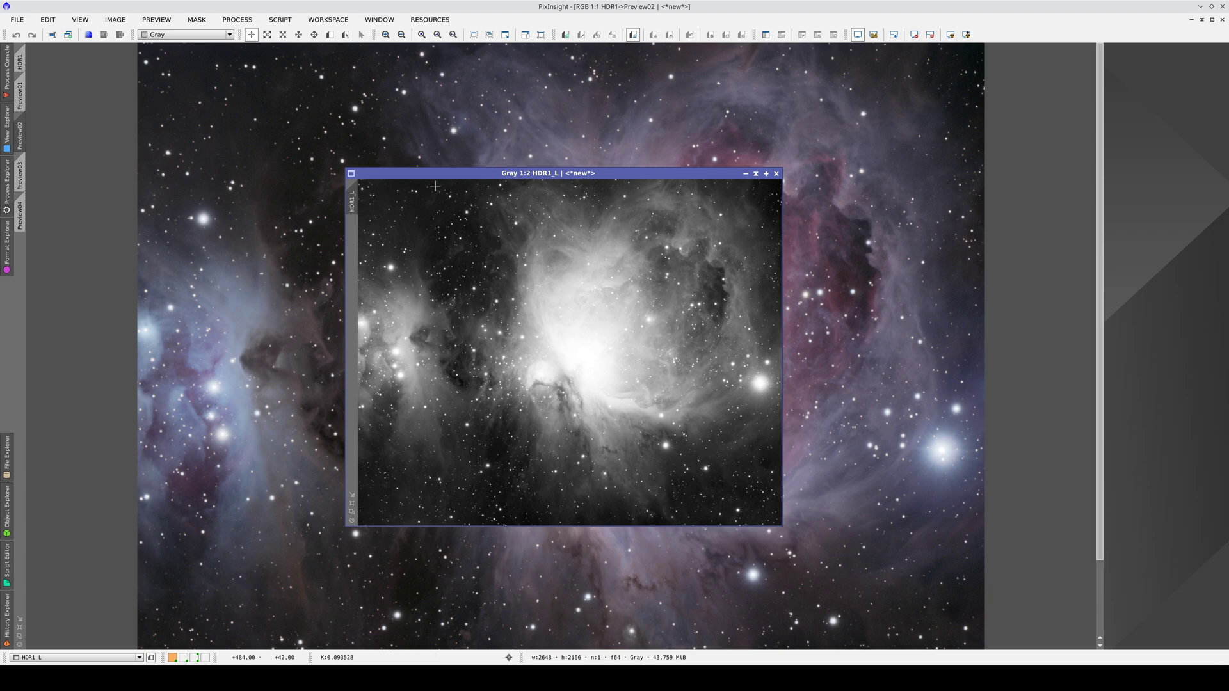
{"action": "left_click_drag", "start_coordinate": [399, 173], "coordinate": [779, 225]}
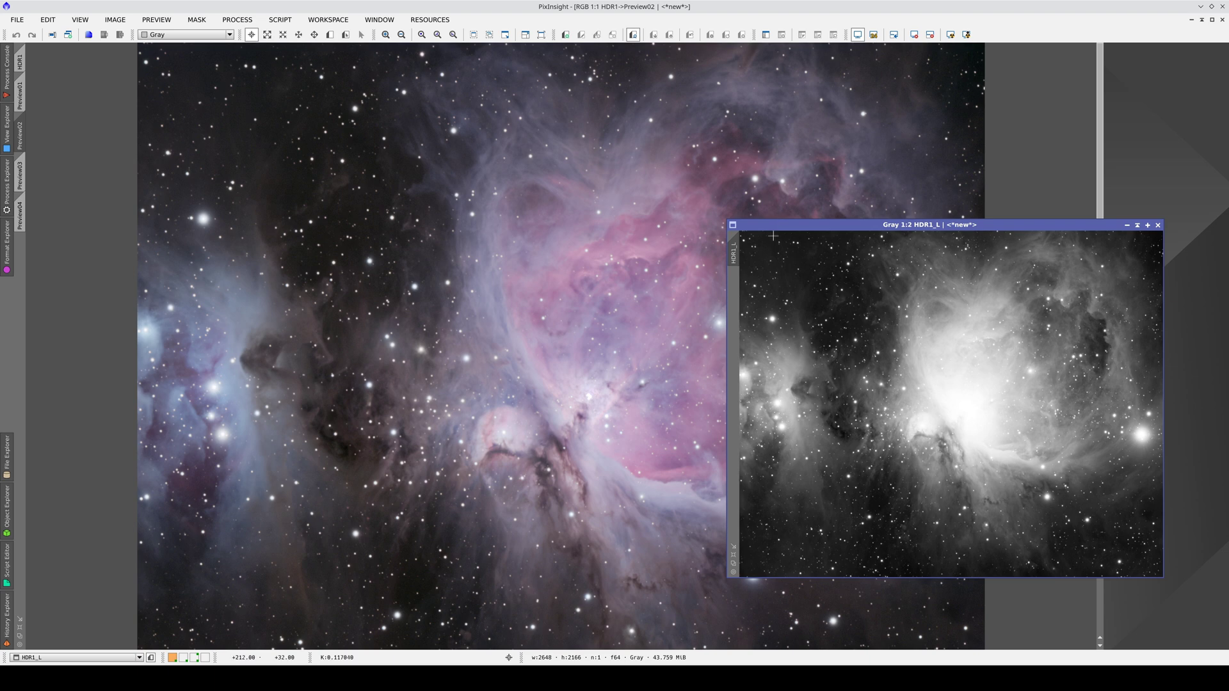
{"action": "left_click_drag", "start_coordinate": [734, 252], "coordinate": [21, 252]}
{"action": "left_click", "coordinate": [62, 198]}
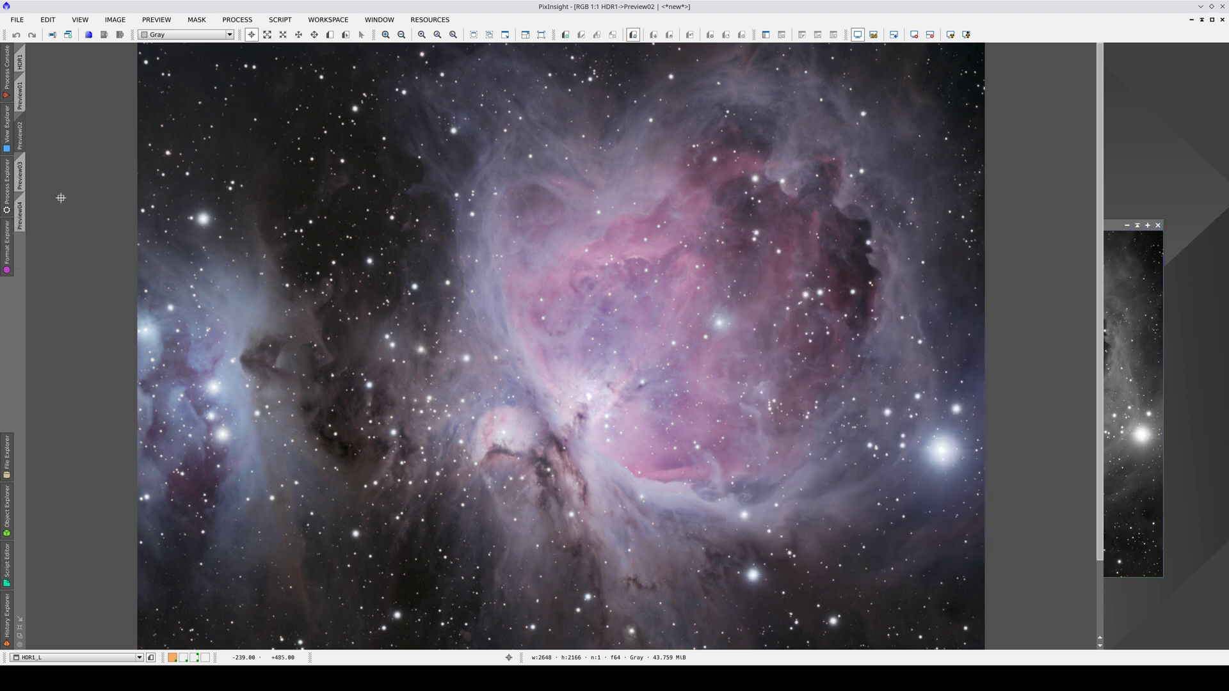
{"action": "left_click", "coordinate": [24, 94]}
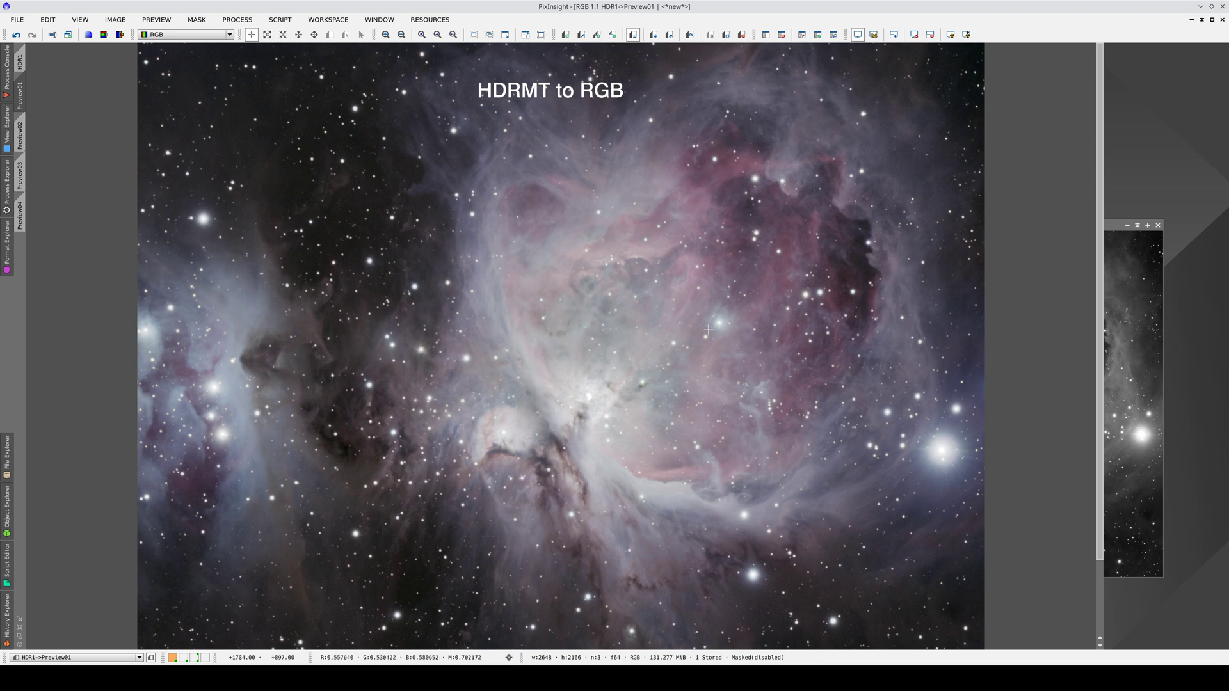
Enable the HDR1_L mask, briefly show its coverage, and open CurvesTransformation.
{"action": "left_click", "coordinate": [818, 35]}
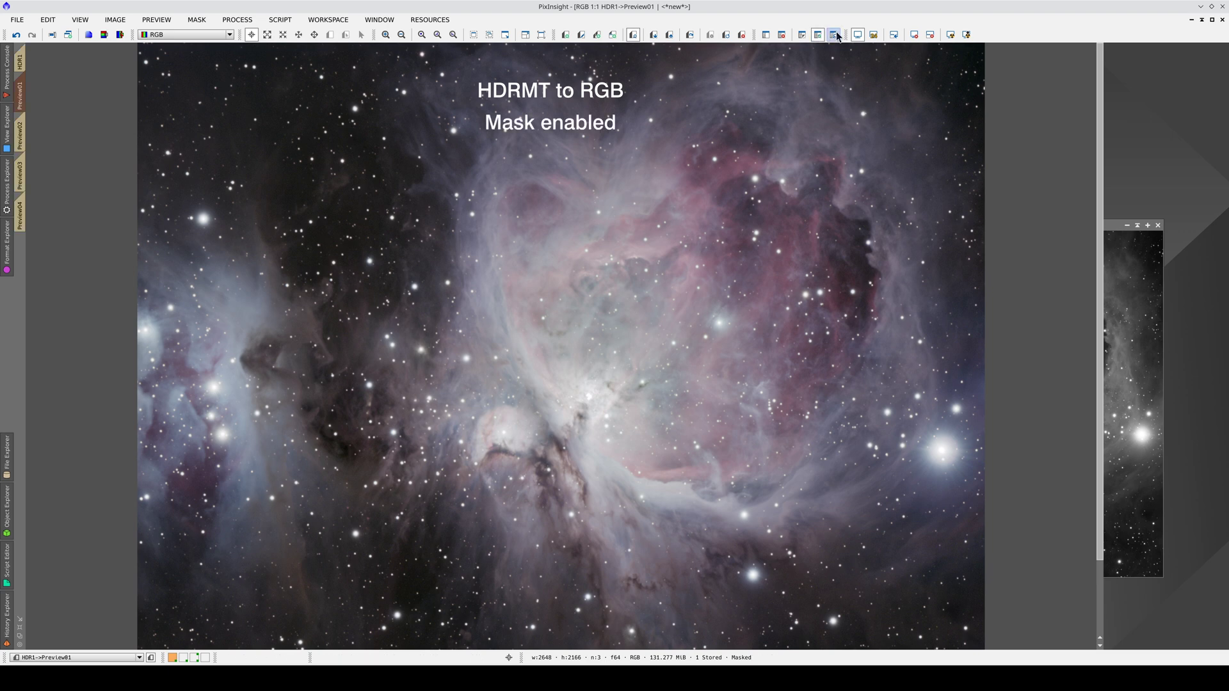
{"action": "left_click", "coordinate": [835, 35]}
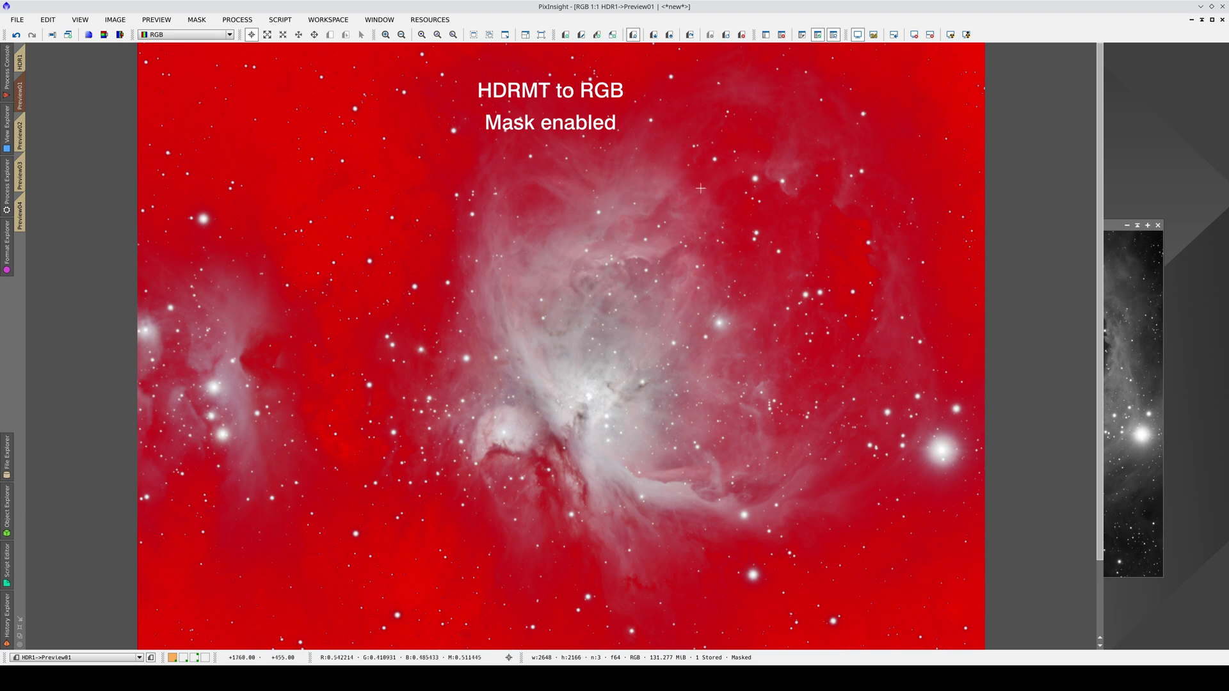
{"action": "left_click", "coordinate": [834, 36]}
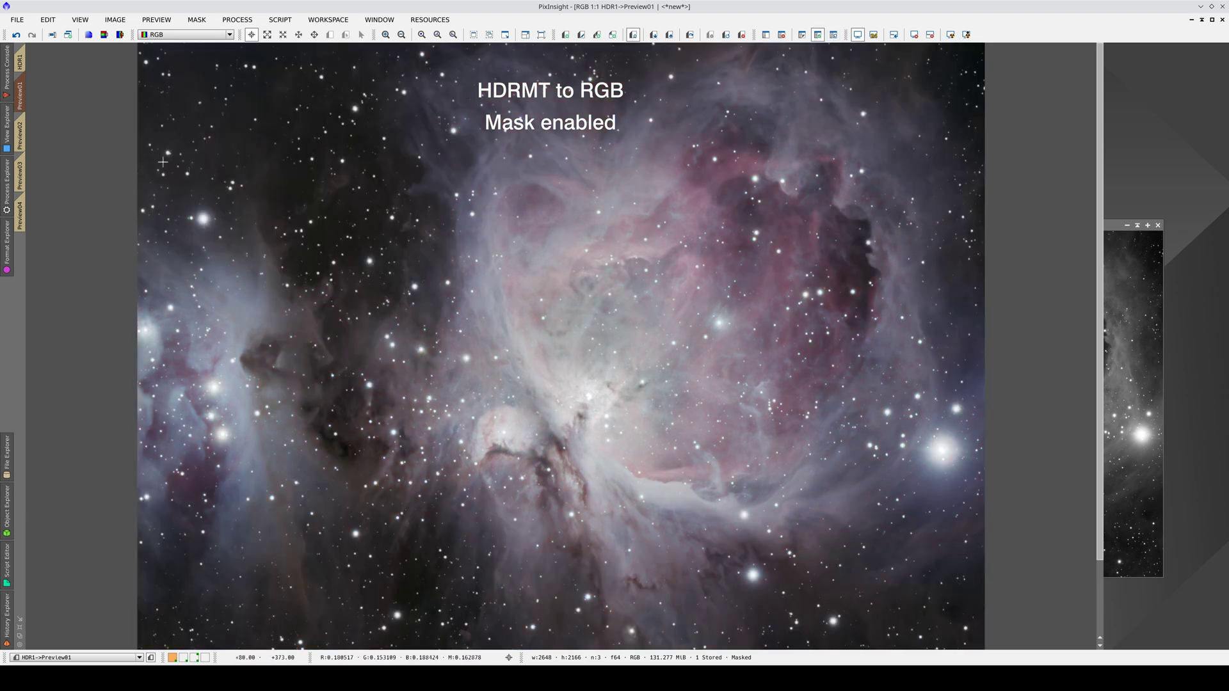
{"action": "left_click", "coordinate": [7, 186]}
{"action": "double_click", "coordinate": [84, 363]}
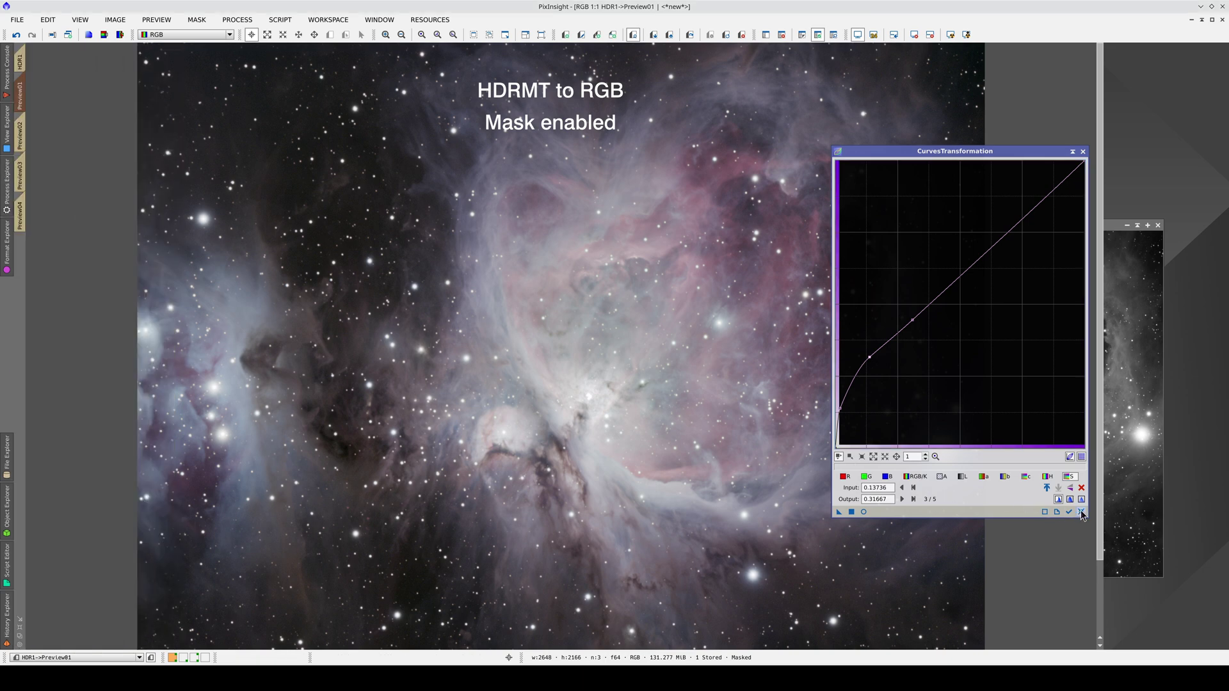
Reset CurvesTransformation, enable Real-Time Preview, and sample image brightness on the RGB/K curve.
{"action": "left_click", "coordinate": [1081, 512]}
{"action": "left_click", "coordinate": [864, 512]}
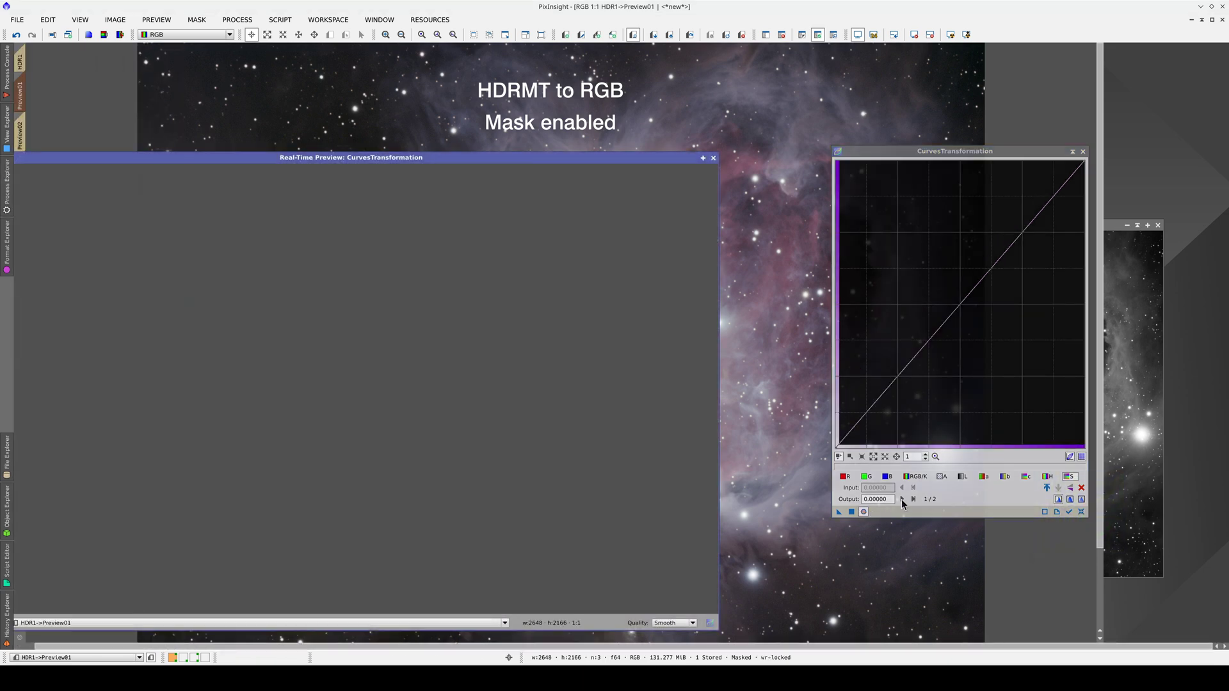
{"action": "left_click", "coordinate": [917, 477]}
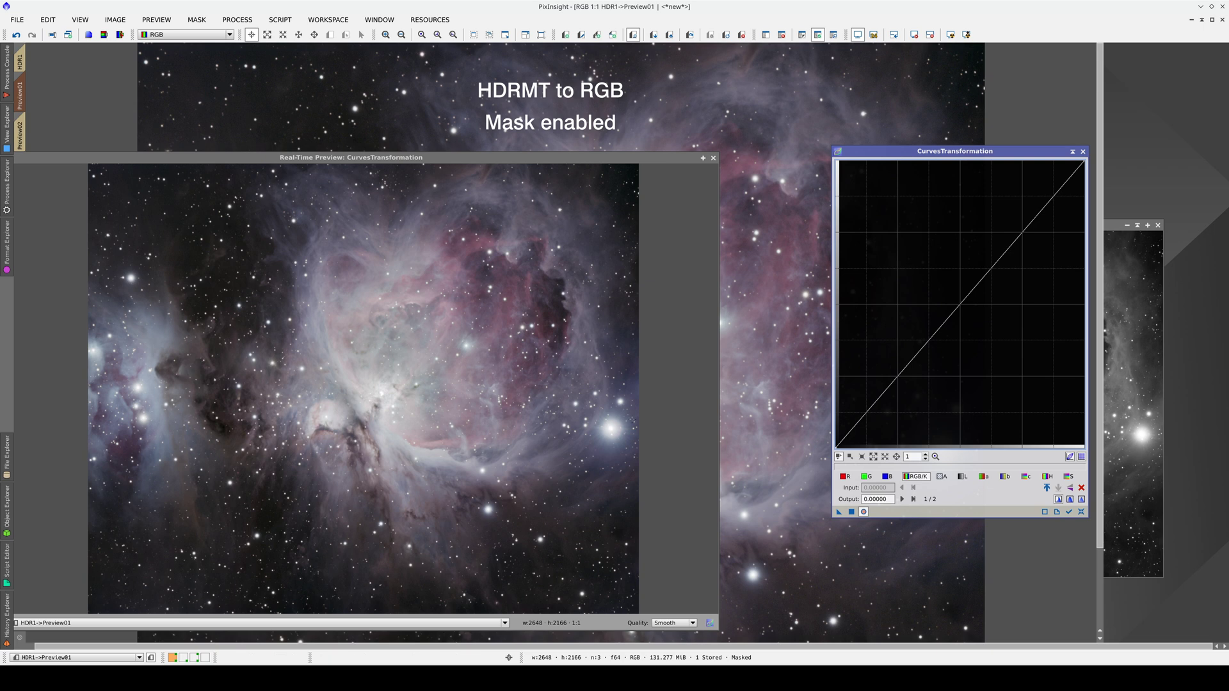
{"action": "mouse_move", "coordinate": [392, 392]}
{"action": "left_mouse_down"}
{"action": "mouse_move", "coordinate": [391, 380]}
{"action": "mouse_move", "coordinate": [399, 407]}
{"action": "mouse_move", "coordinate": [398, 394]}
{"action": "mouse_move", "coordinate": [372, 385]}
{"action": "mouse_move", "coordinate": [387, 411]}
{"action": "mouse_move", "coordinate": [375, 384]}
{"action": "left_mouse_up"}
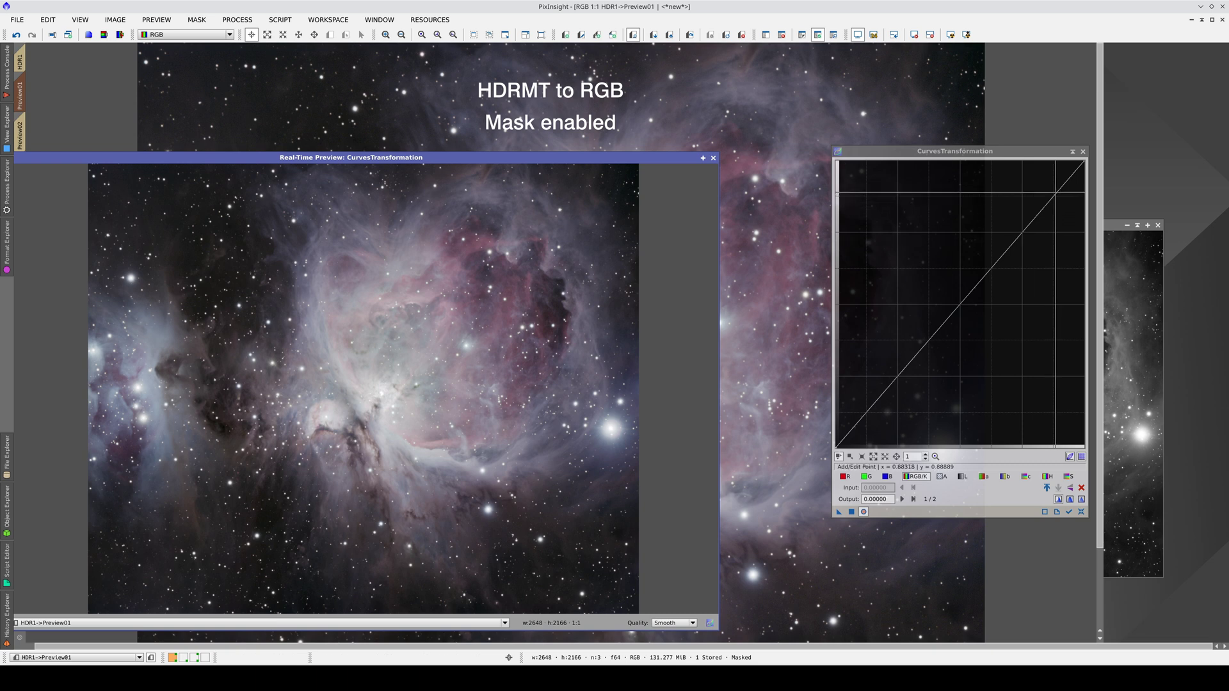
Pull the RGB/K highlight point down, add shadow and midtone points, and compare the preview.
{"action": "left_click_drag", "start_coordinate": [1060, 190], "coordinate": [1060, 177]}
{"action": "left_click", "coordinate": [1023, 231]}
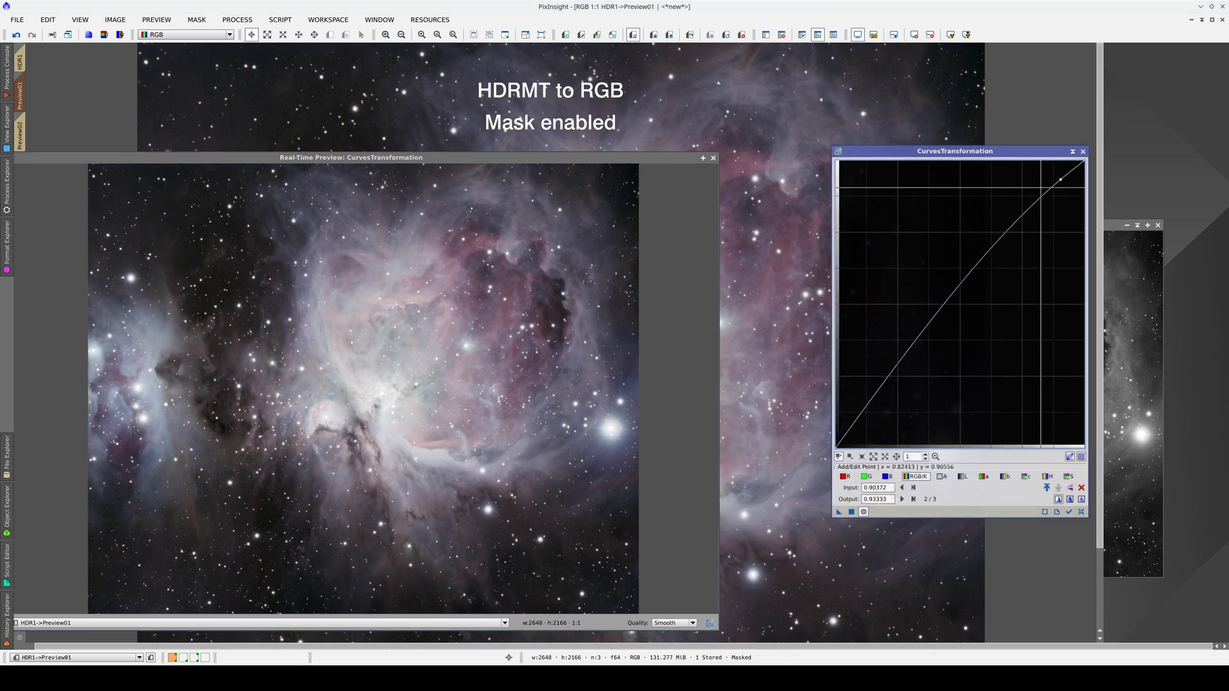
{"action": "left_click_drag", "start_coordinate": [1023, 231], "coordinate": [1025, 246]}
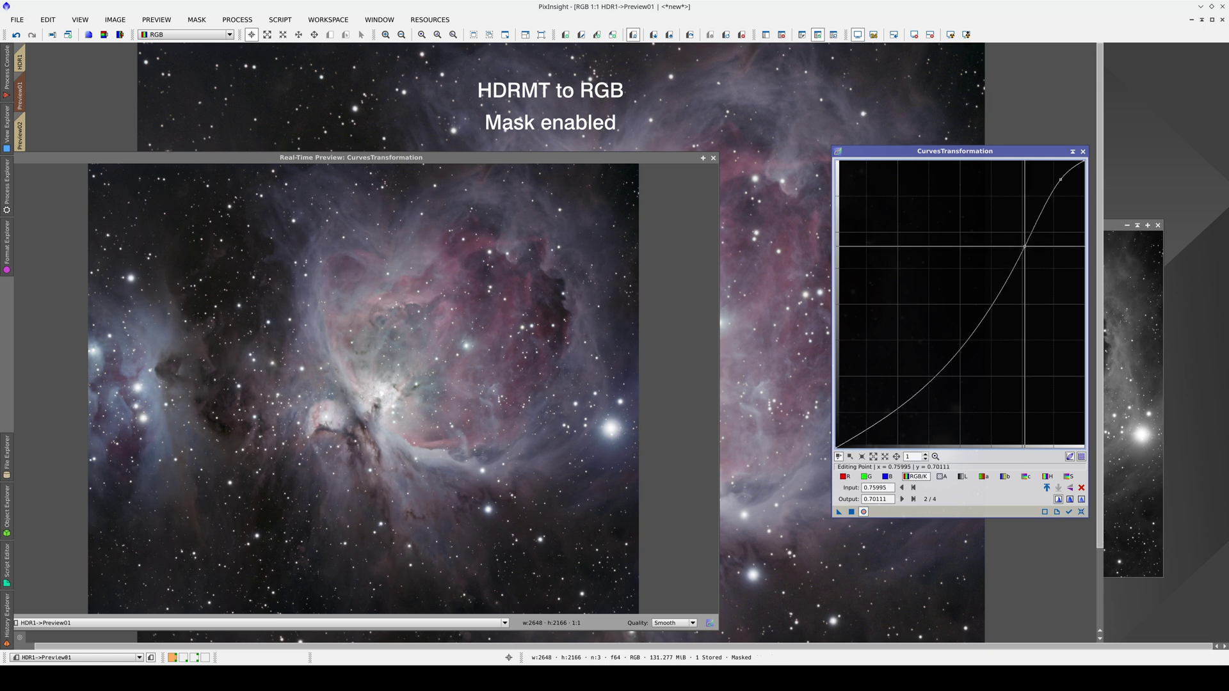
{"action": "left_click", "coordinate": [895, 395]}
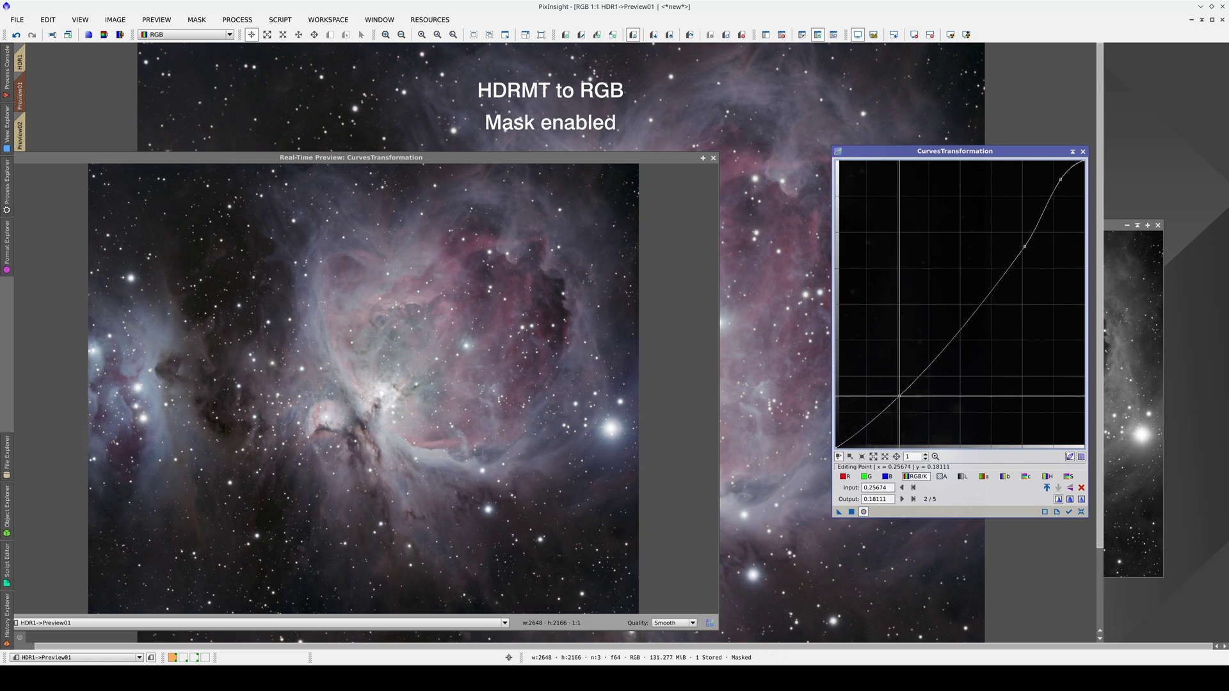
{"action": "left_click", "coordinate": [976, 310]}
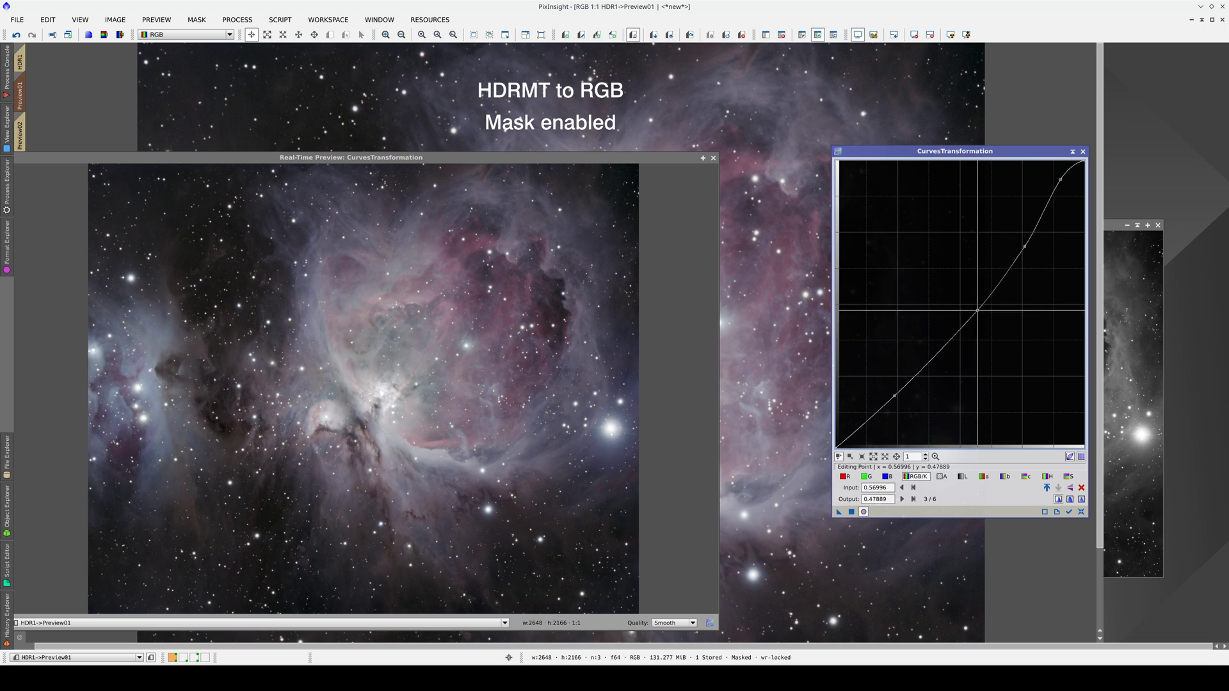
{"action": "left_click", "coordinate": [864, 511]}
{"action": "left_click", "coordinate": [864, 511]}
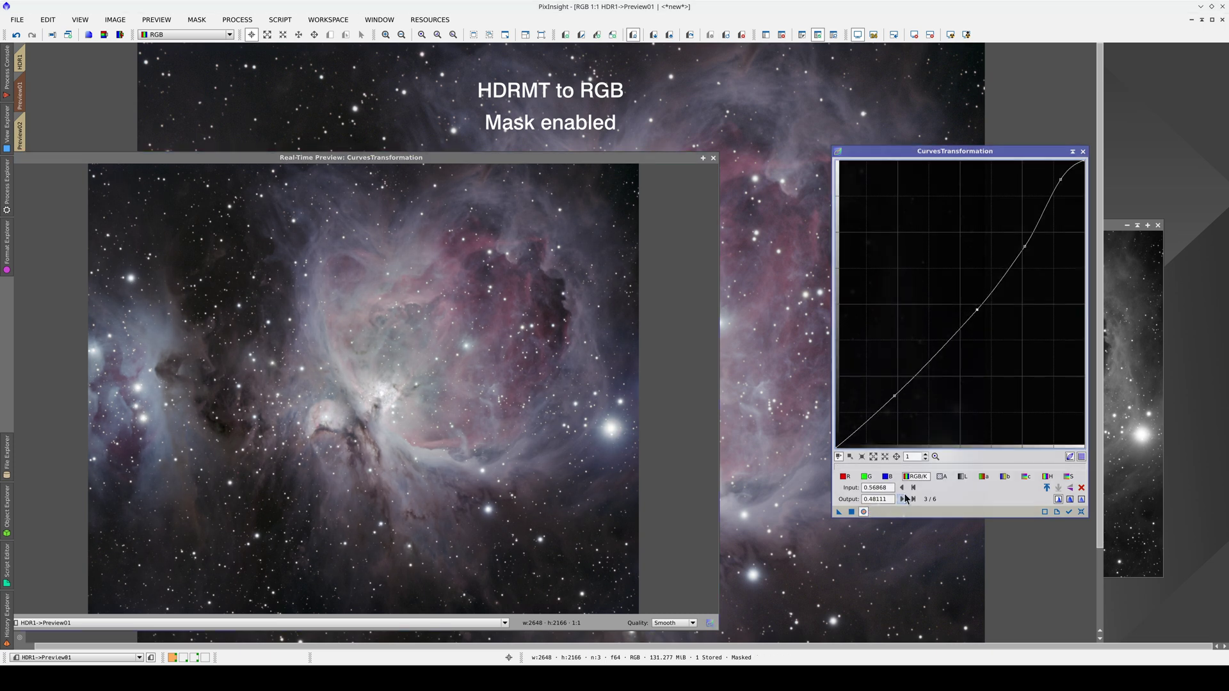
On the S channel, raise and fine-tune saturation points near 0.18, 0.25 and 0.34 into an upward bulge.
{"action": "left_click", "coordinate": [1069, 477]}
{"action": "left_click_drag", "start_coordinate": [857, 422], "coordinate": [849, 413]}
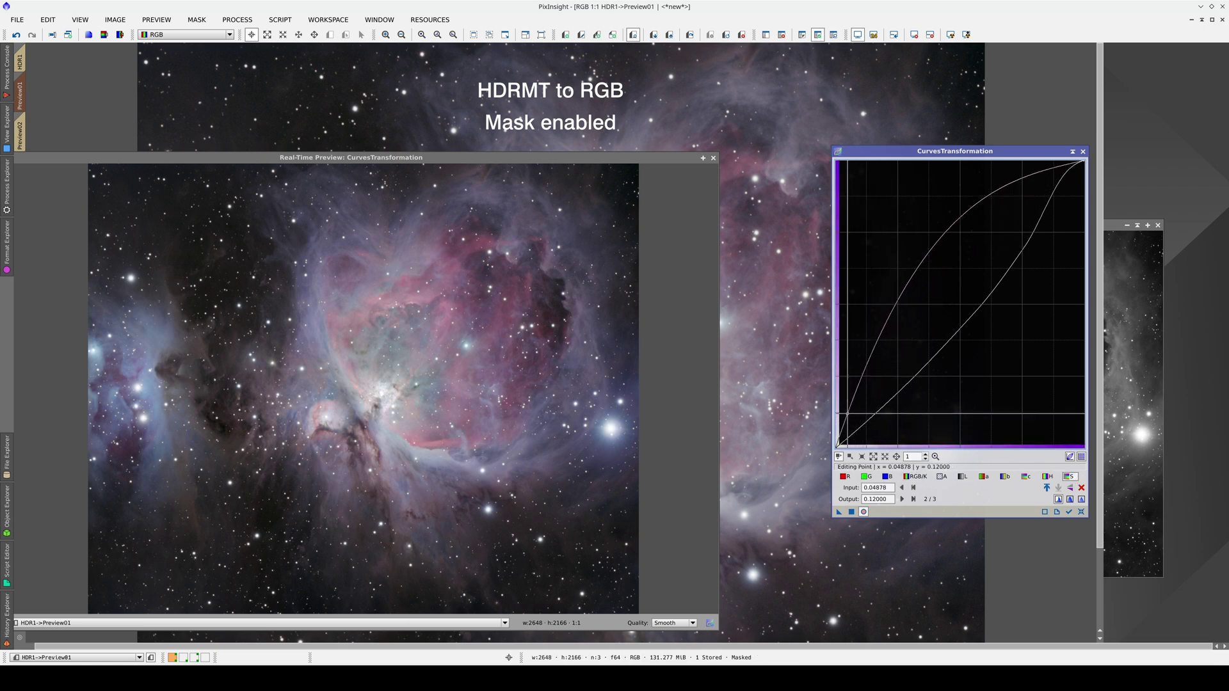
{"action": "mouse_move", "coordinate": [898, 310]}
{"action": "left_mouse_down"}
{"action": "mouse_move", "coordinate": [898, 329]}
{"action": "mouse_move", "coordinate": [922, 312]}
{"action": "left_mouse_up"}
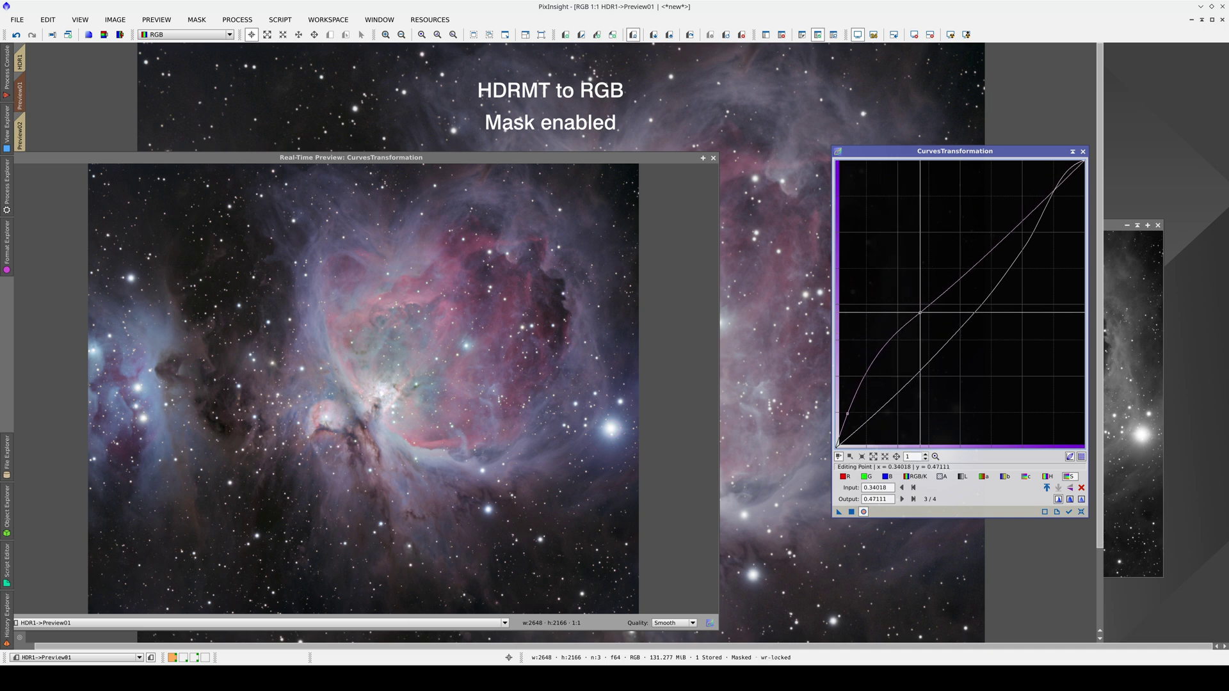
{"action": "left_click_drag", "start_coordinate": [874, 373], "coordinate": [874, 360]}
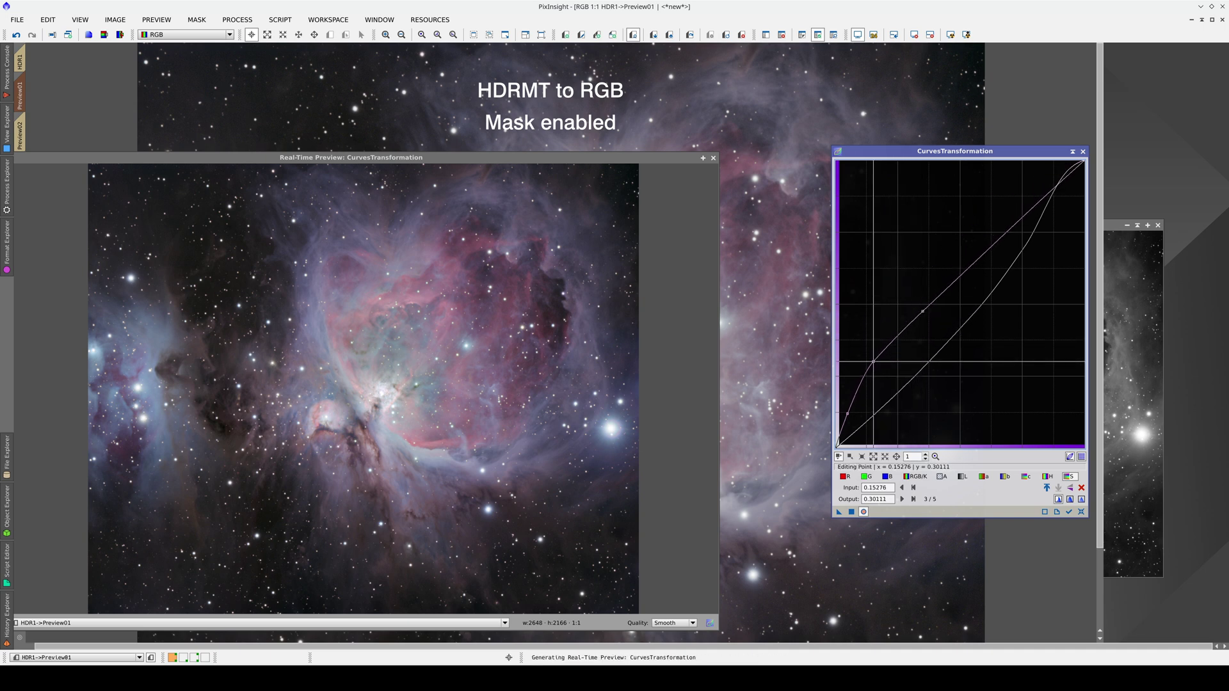
{"action": "left_click", "coordinate": [846, 414]}
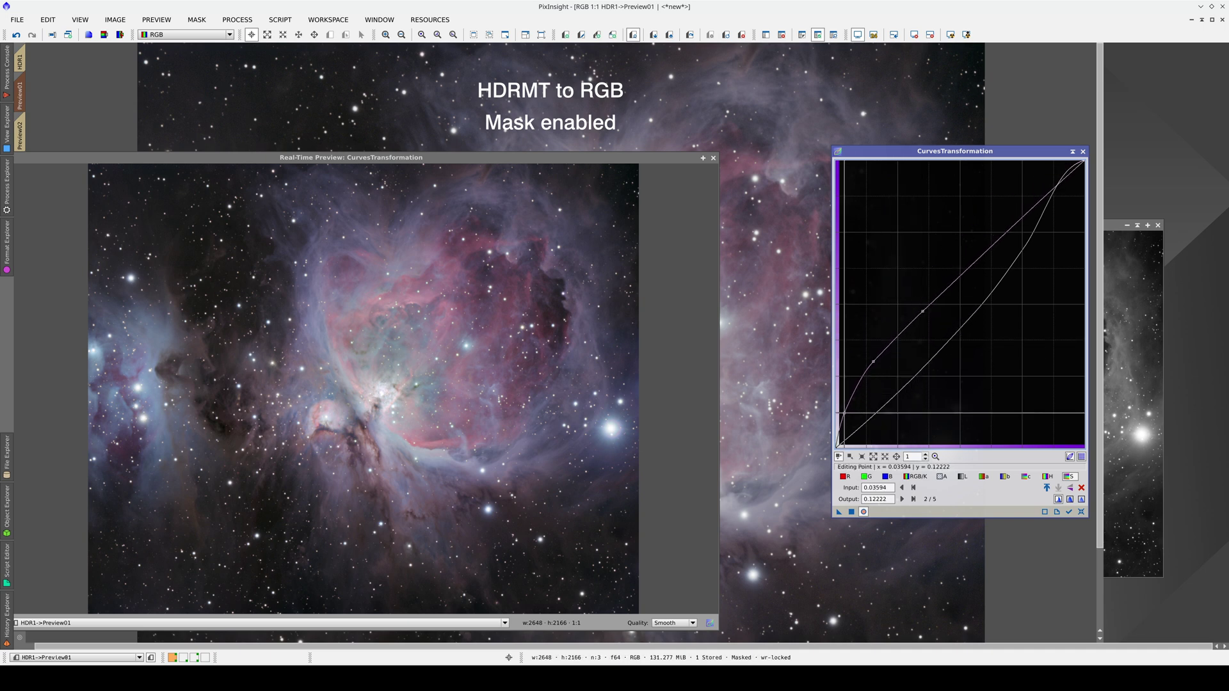
{"action": "left_click_drag", "start_coordinate": [873, 361], "coordinate": [875, 355]}
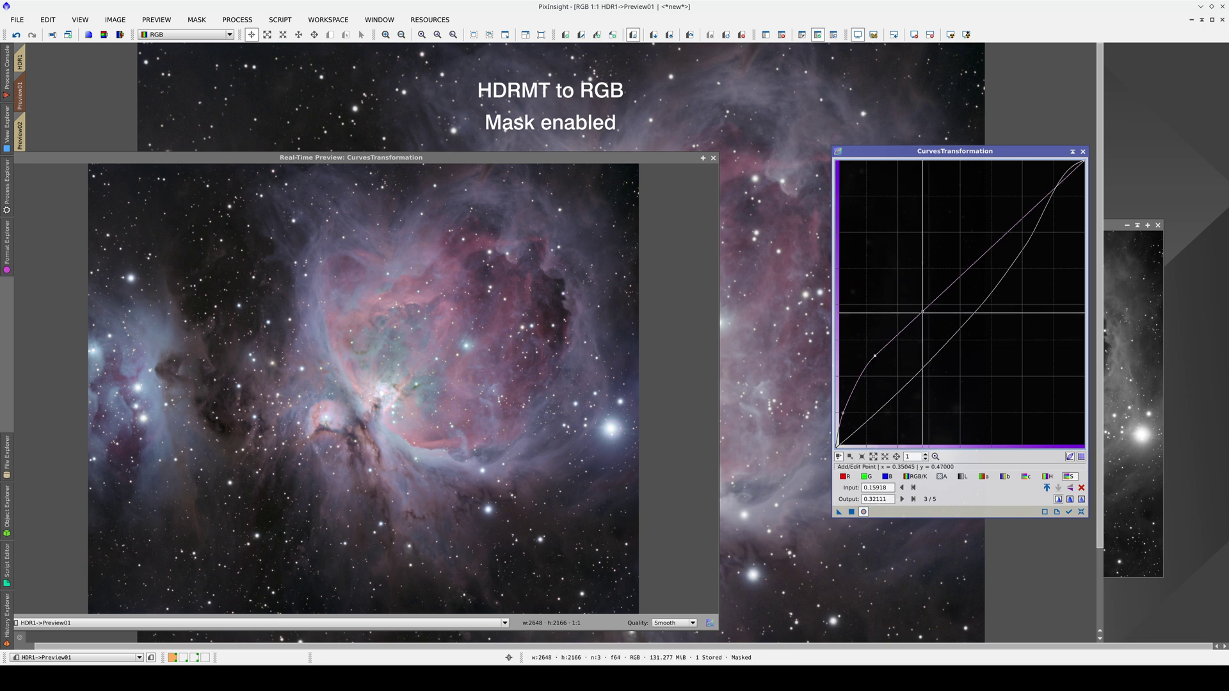
{"action": "left_click_drag", "start_coordinate": [923, 312], "coordinate": [971, 265]}
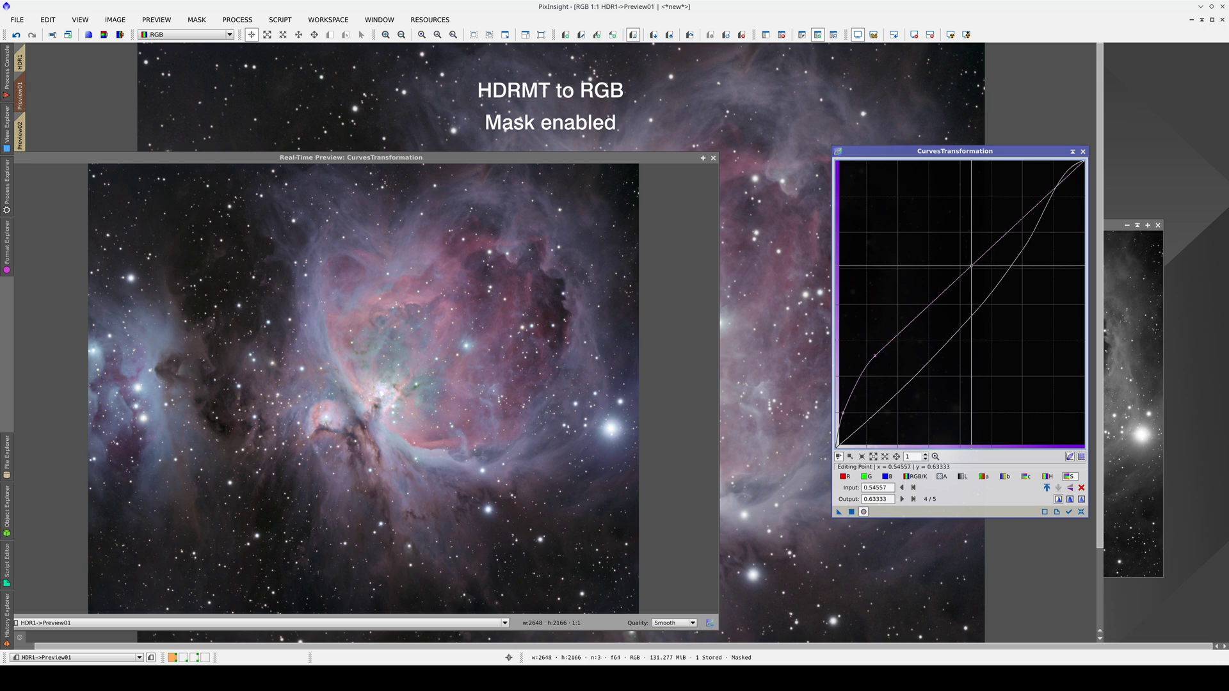
{"action": "left_click", "coordinate": [916, 313]}
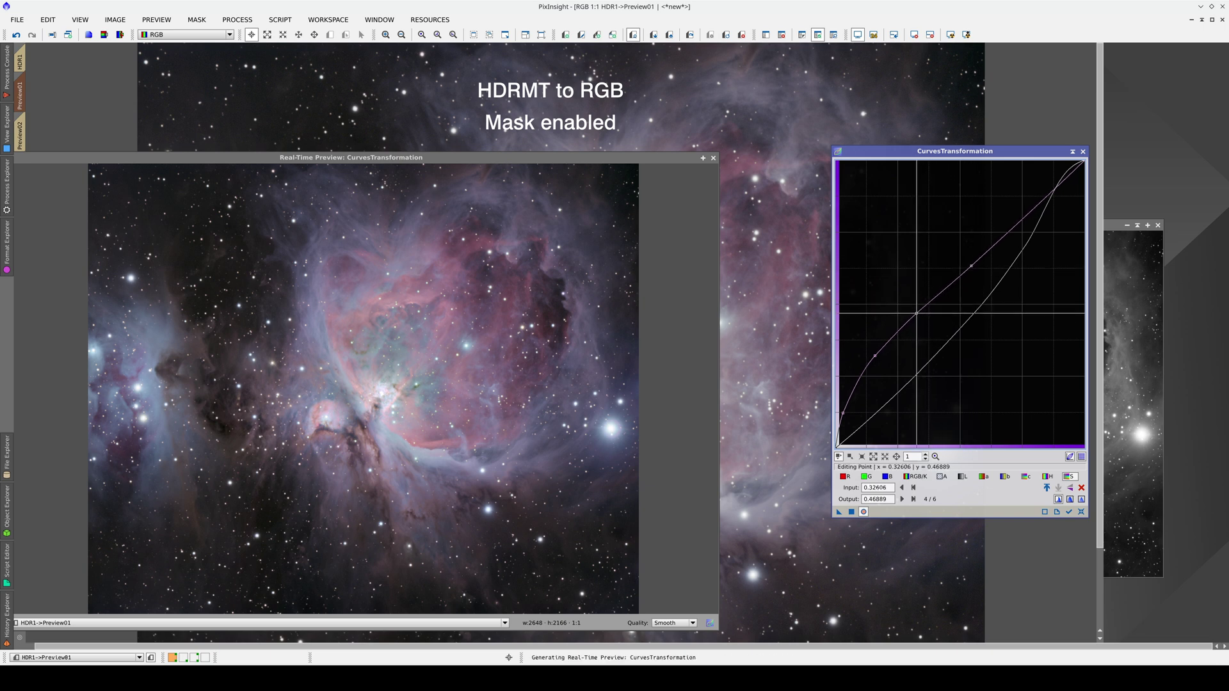
{"action": "left_click_drag", "start_coordinate": [916, 313], "coordinate": [917, 313]}
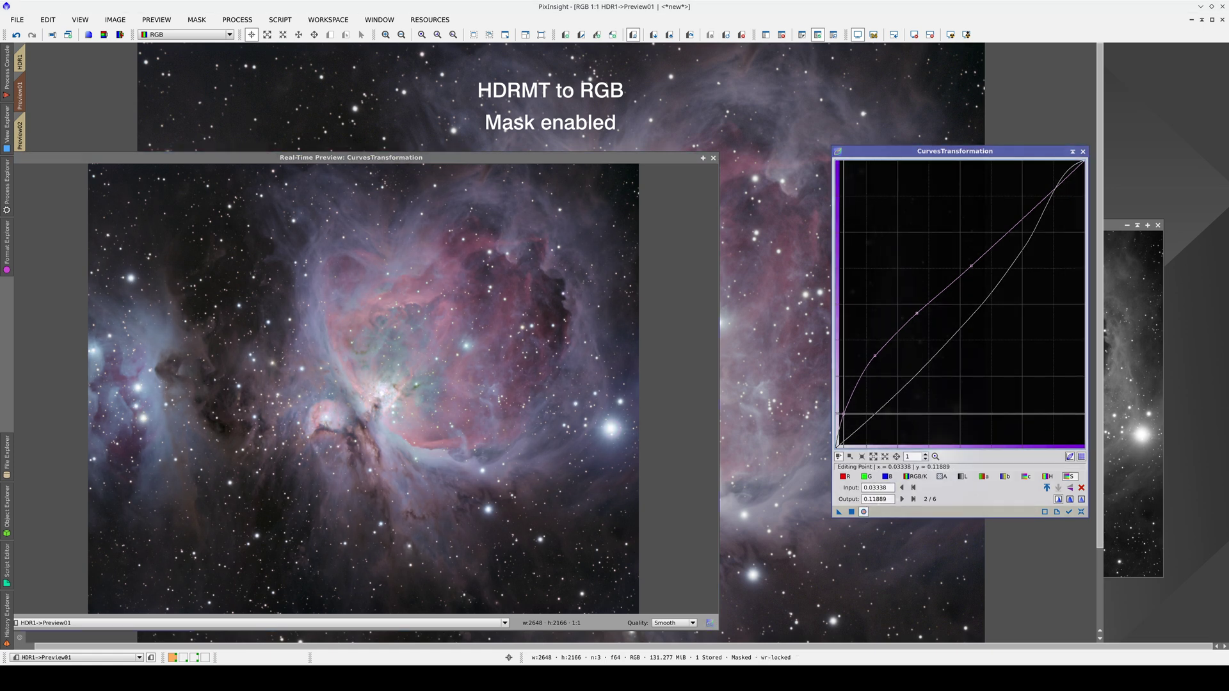
{"action": "left_click_drag", "start_coordinate": [844, 414], "coordinate": [847, 416]}
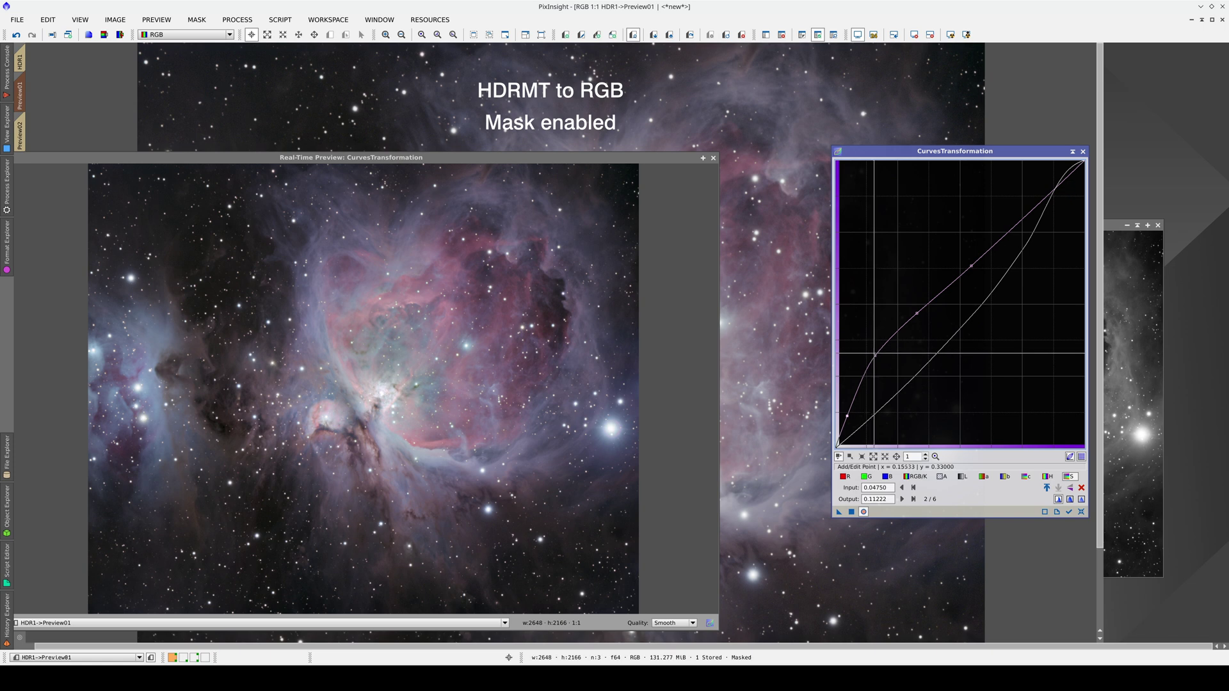
{"action": "left_click_drag", "start_coordinate": [874, 354], "coordinate": [880, 360]}
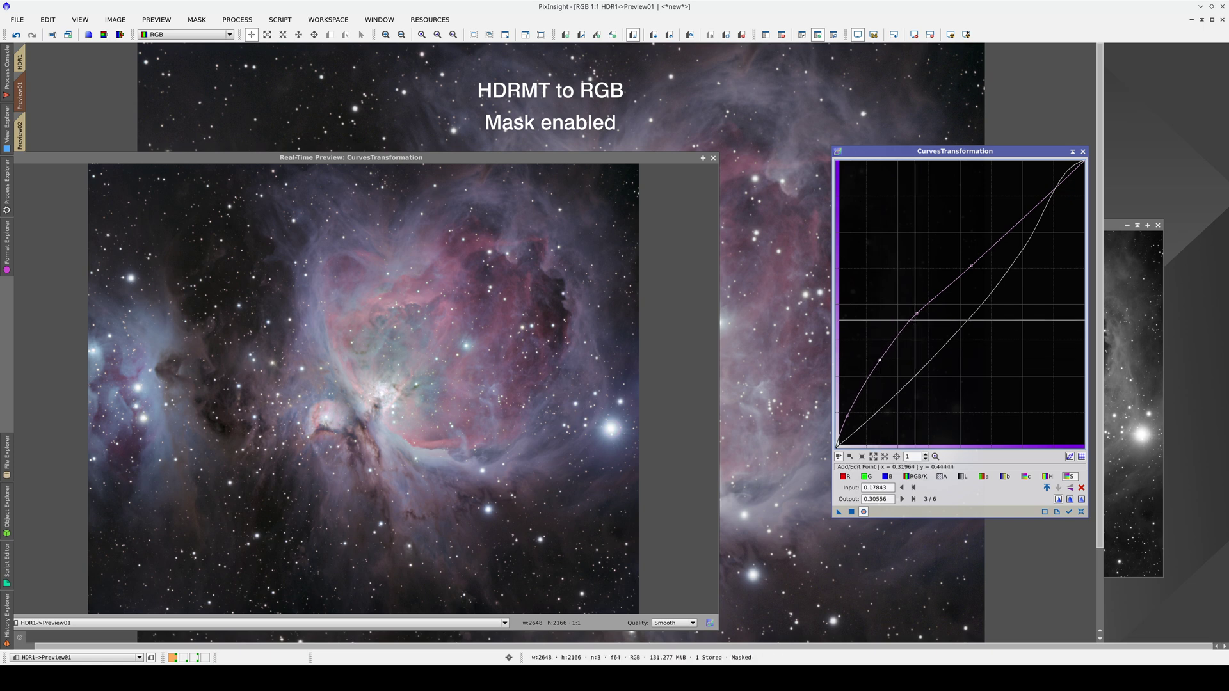
{"action": "left_click_drag", "start_coordinate": [916, 313], "coordinate": [920, 314]}
Toggle Real-Time Preview repeatedly to compare the Orion preview with and without the curves.
{"action": "left_click", "coordinate": [864, 510]}
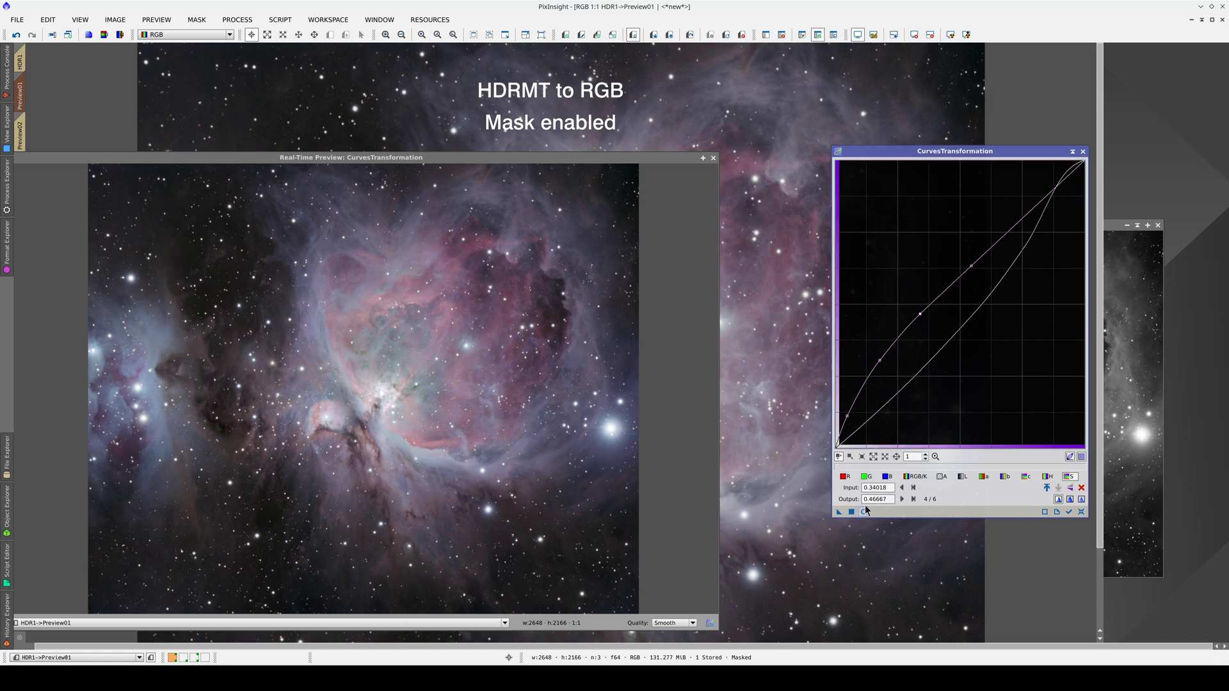
{"action": "left_click", "coordinate": [865, 510]}
{"action": "left_click", "coordinate": [865, 510]}
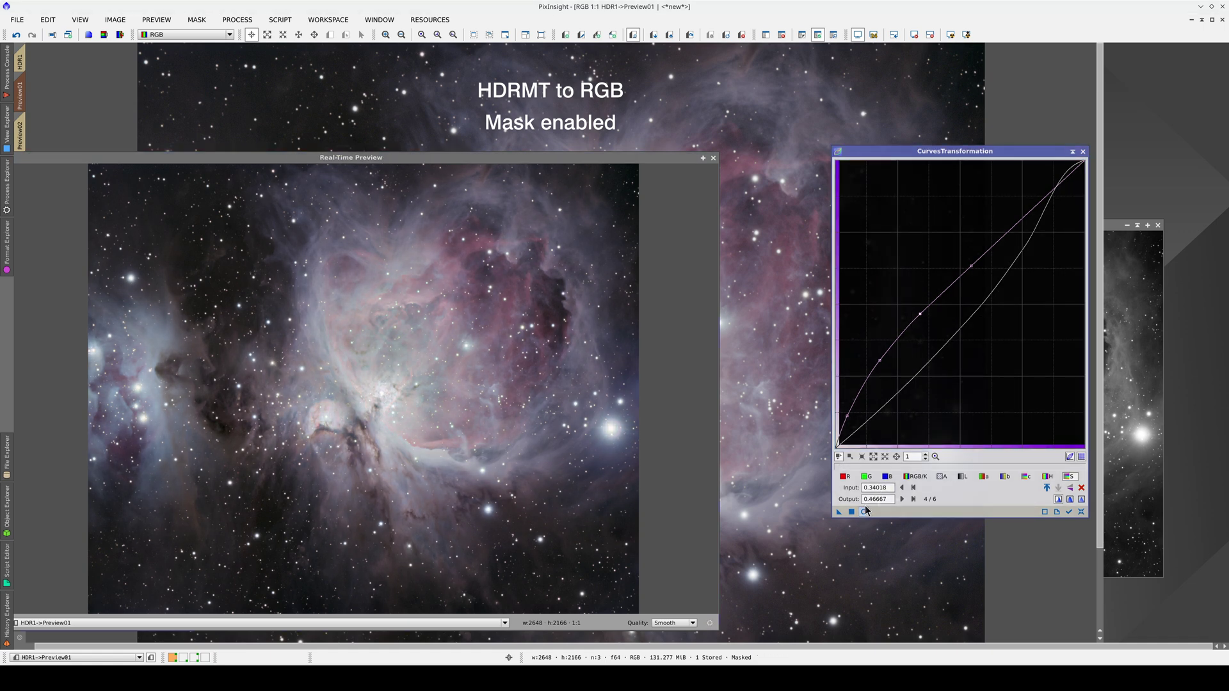
{"action": "left_click", "coordinate": [865, 510]}
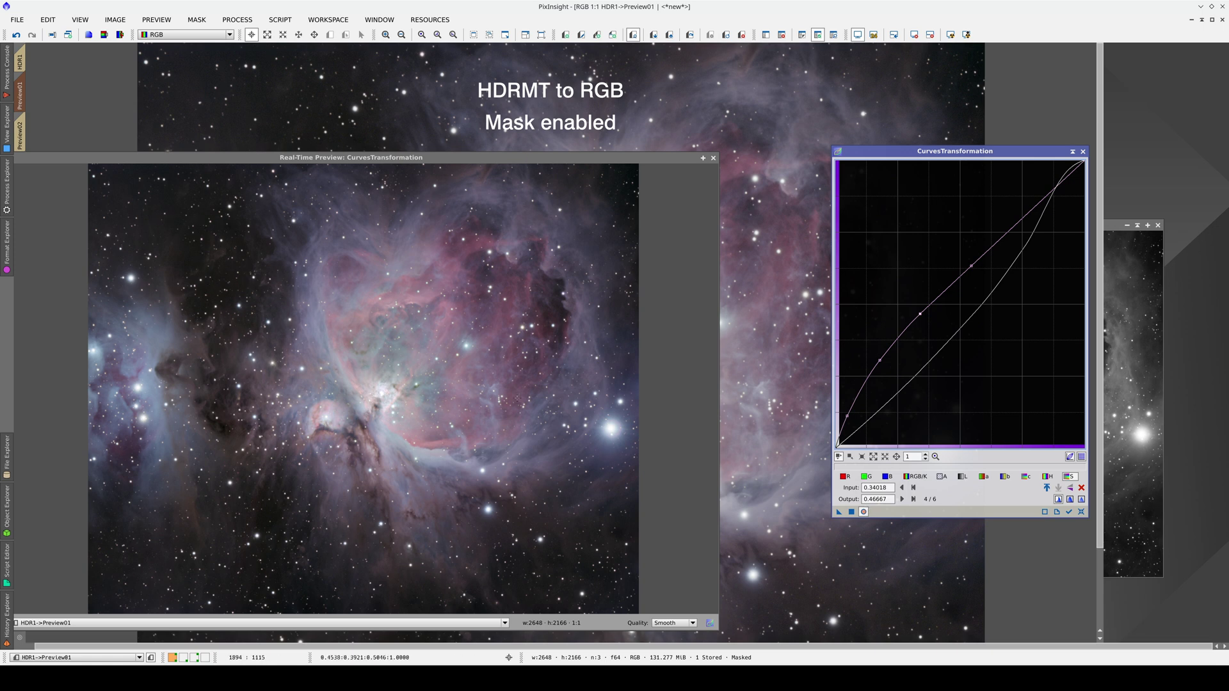
{"action": "left_click", "coordinate": [863, 511]}
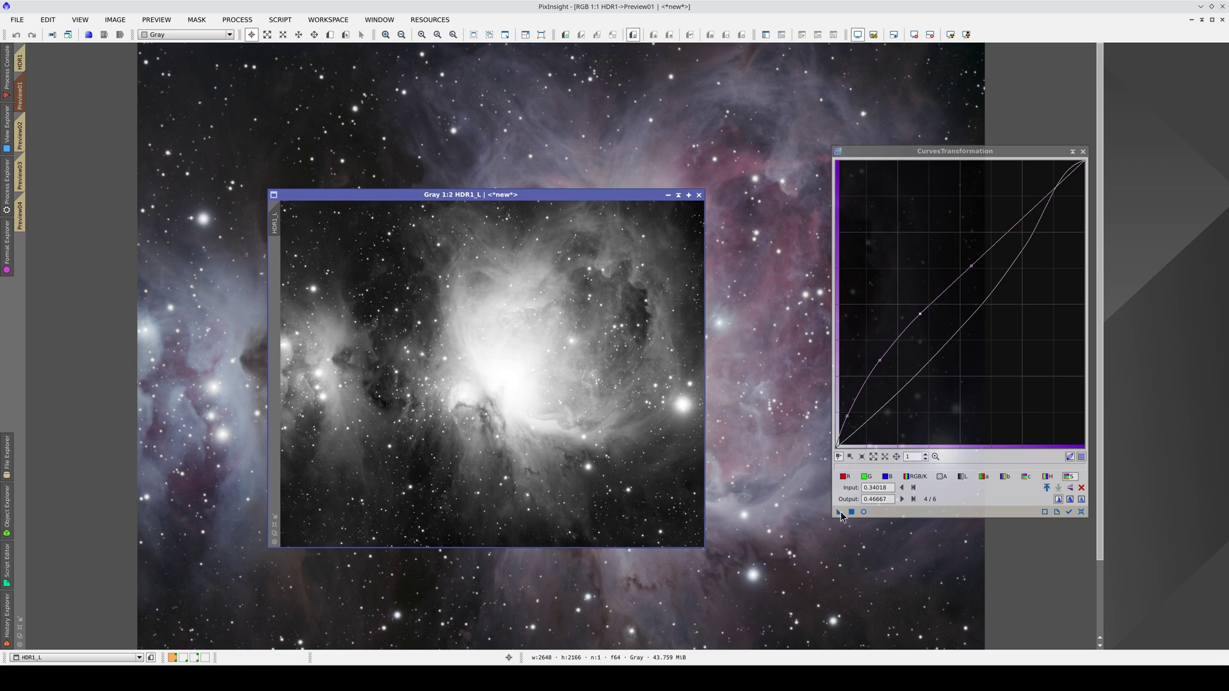
Store the current curves as a Process01 icon and reset the curve with live preview.
{"action": "left_click", "coordinate": [950, 446]}
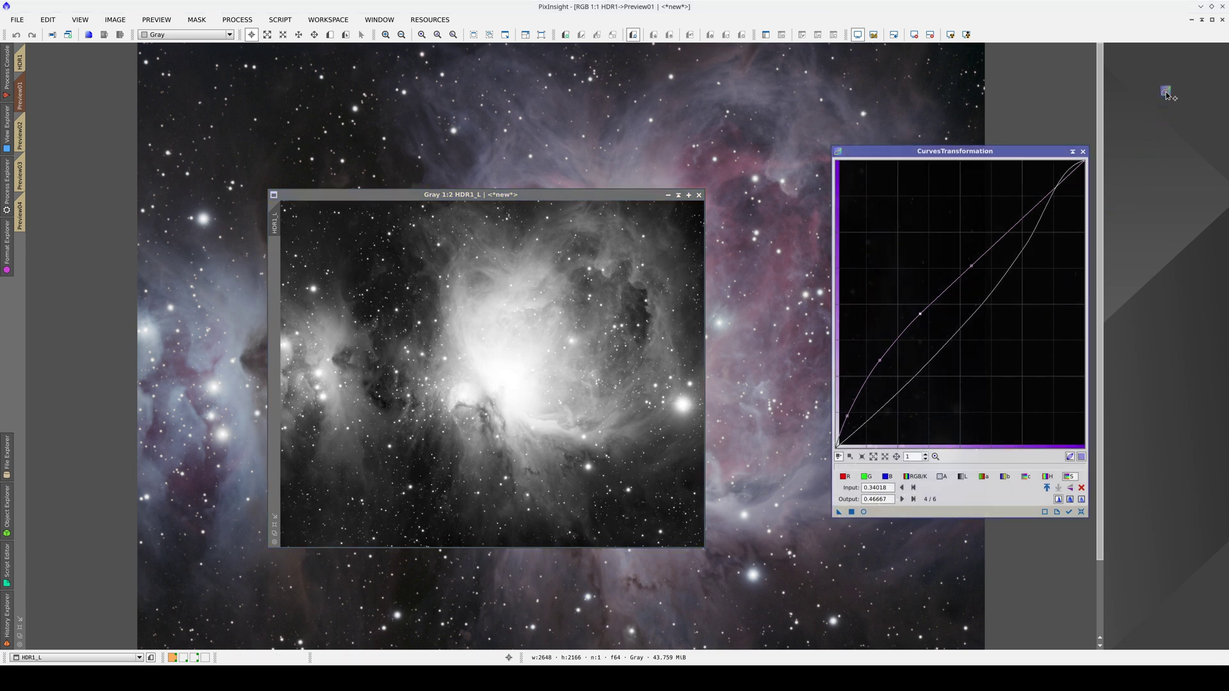
{"action": "left_click_drag", "start_coordinate": [1165, 94], "coordinate": [1165, 93]}
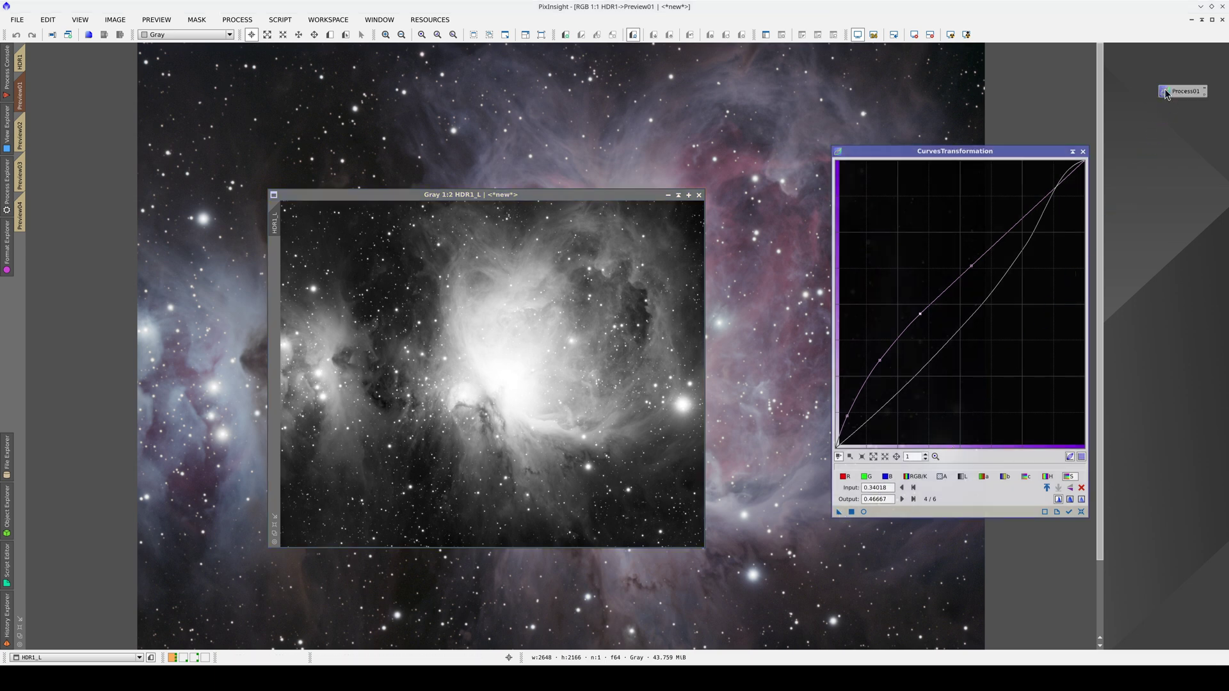
{"action": "left_click", "coordinate": [1081, 511]}
{"action": "left_click", "coordinate": [863, 512]}
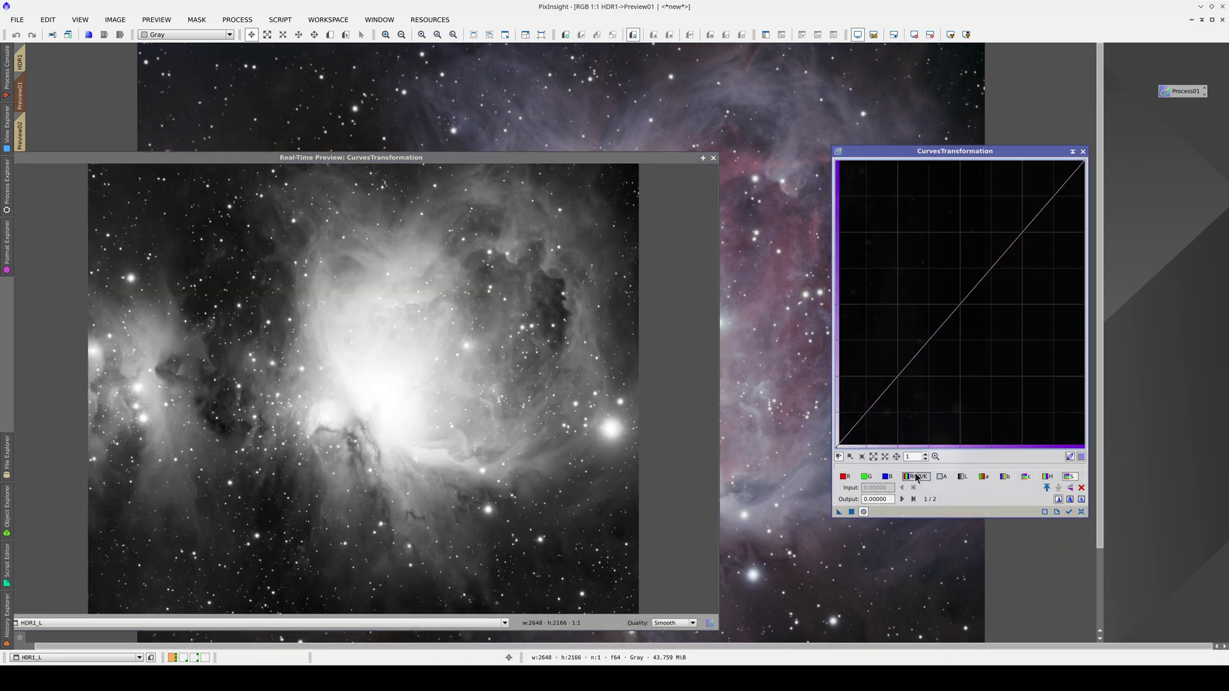
Apply a downward-bowed RGB/K curve (0.62388→0.34444) to HDR1_L, then reload Process01.
{"action": "left_click", "coordinate": [969, 316]}
{"action": "left_click_drag", "start_coordinate": [969, 315], "coordinate": [991, 349]}
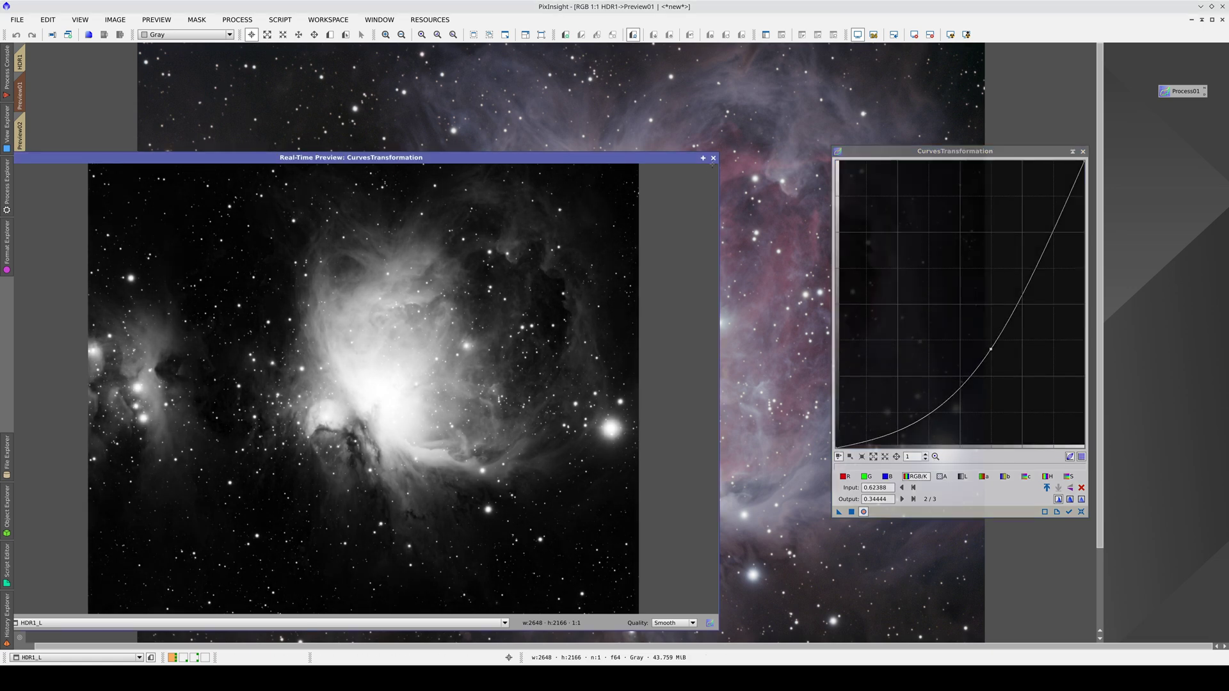
{"action": "left_click", "coordinate": [863, 512]}
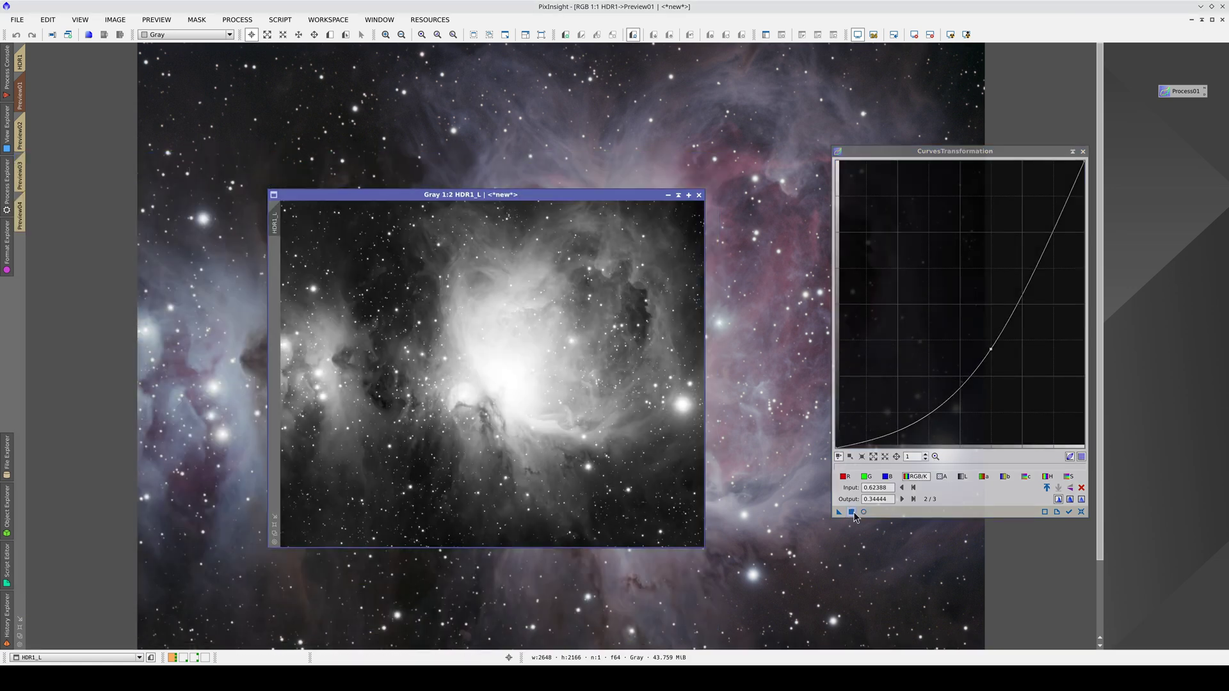
{"action": "left_click", "coordinate": [852, 512]}
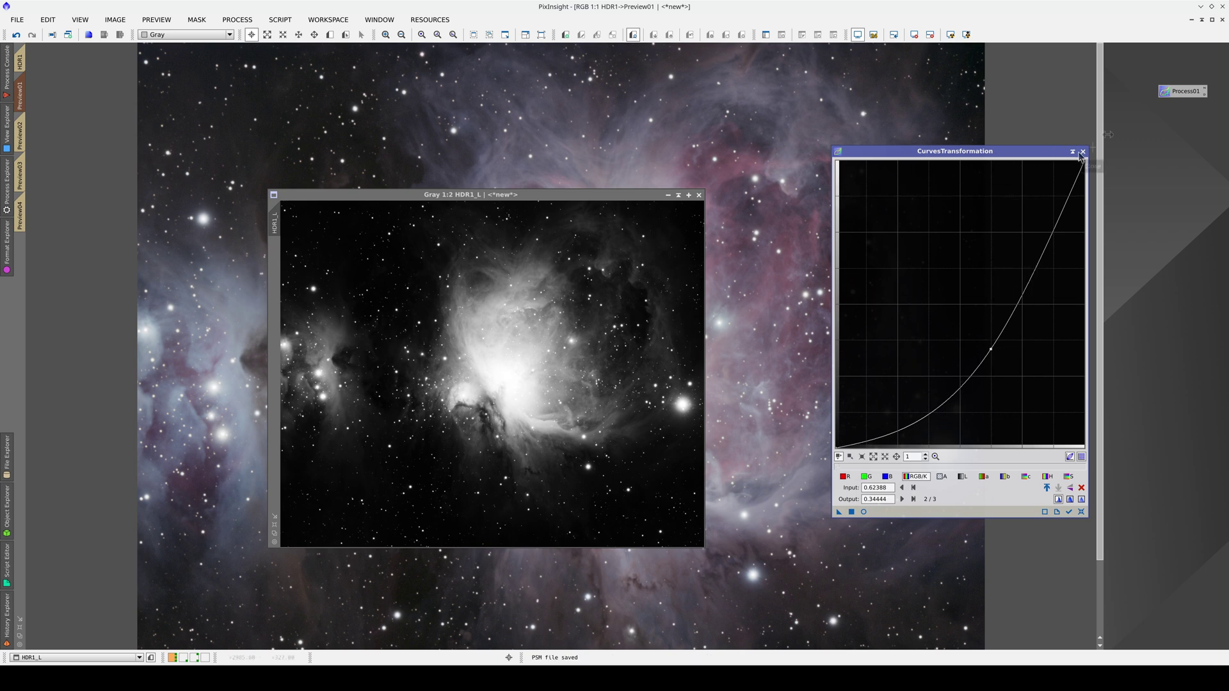
{"action": "double_click", "coordinate": [1184, 91]}
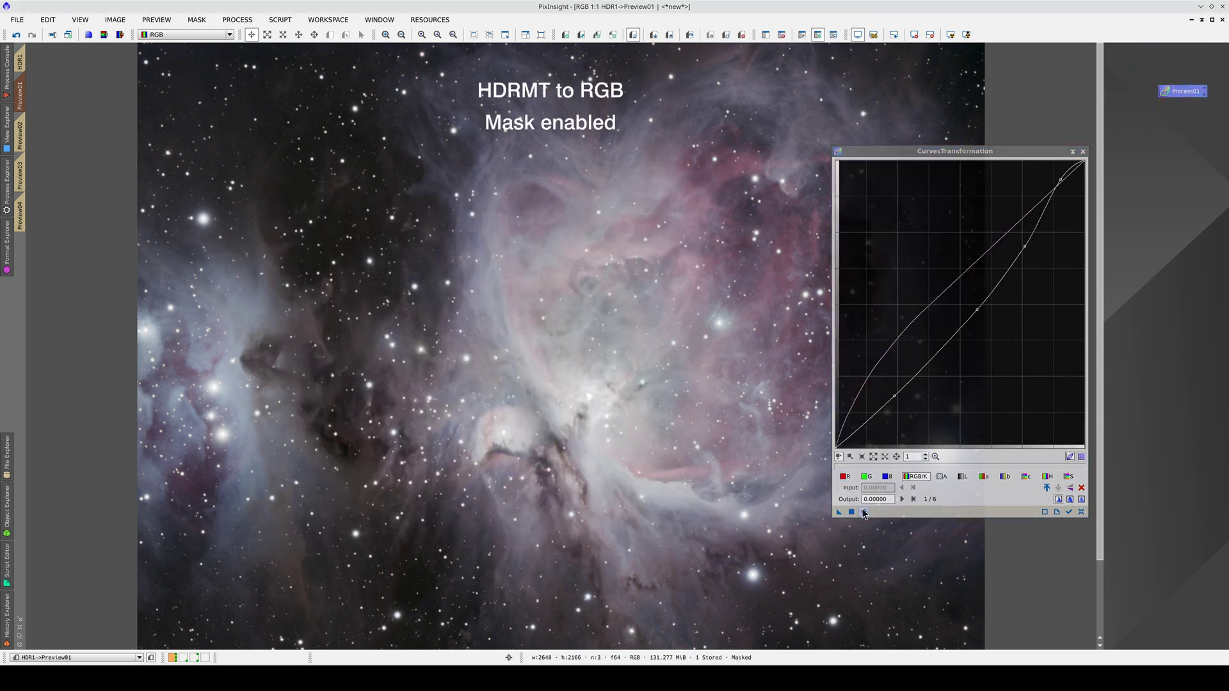
{"action": "left_click", "coordinate": [863, 512]}
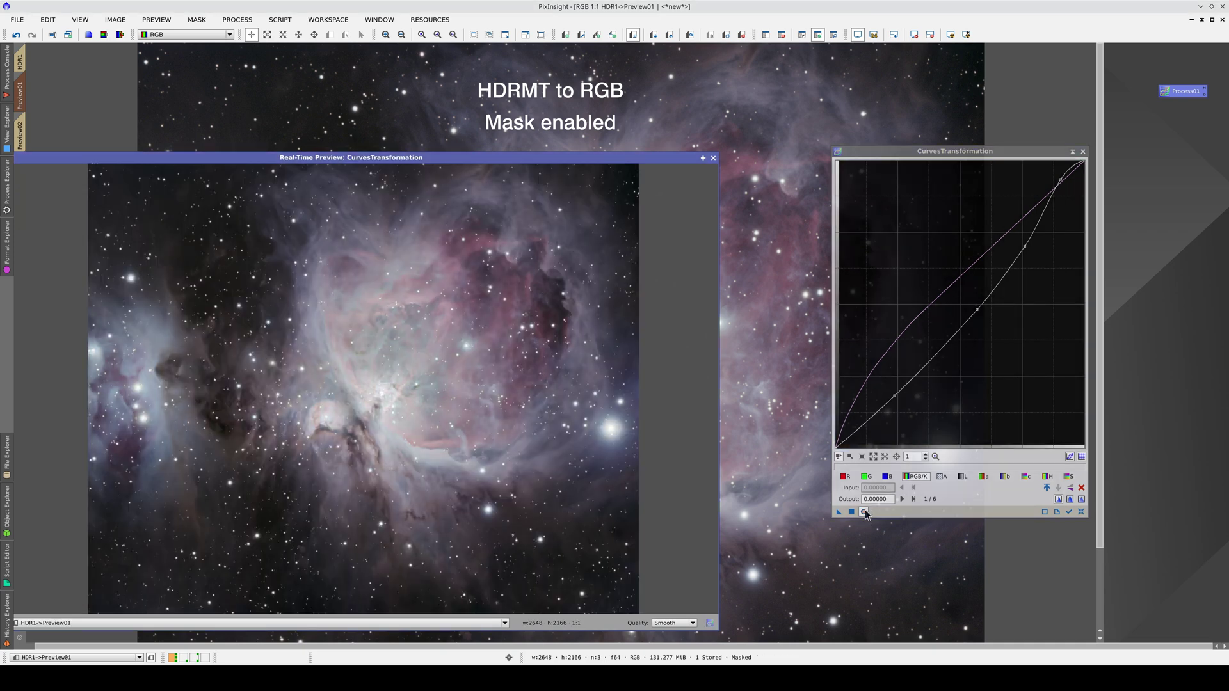
{"action": "left_click", "coordinate": [864, 512]}
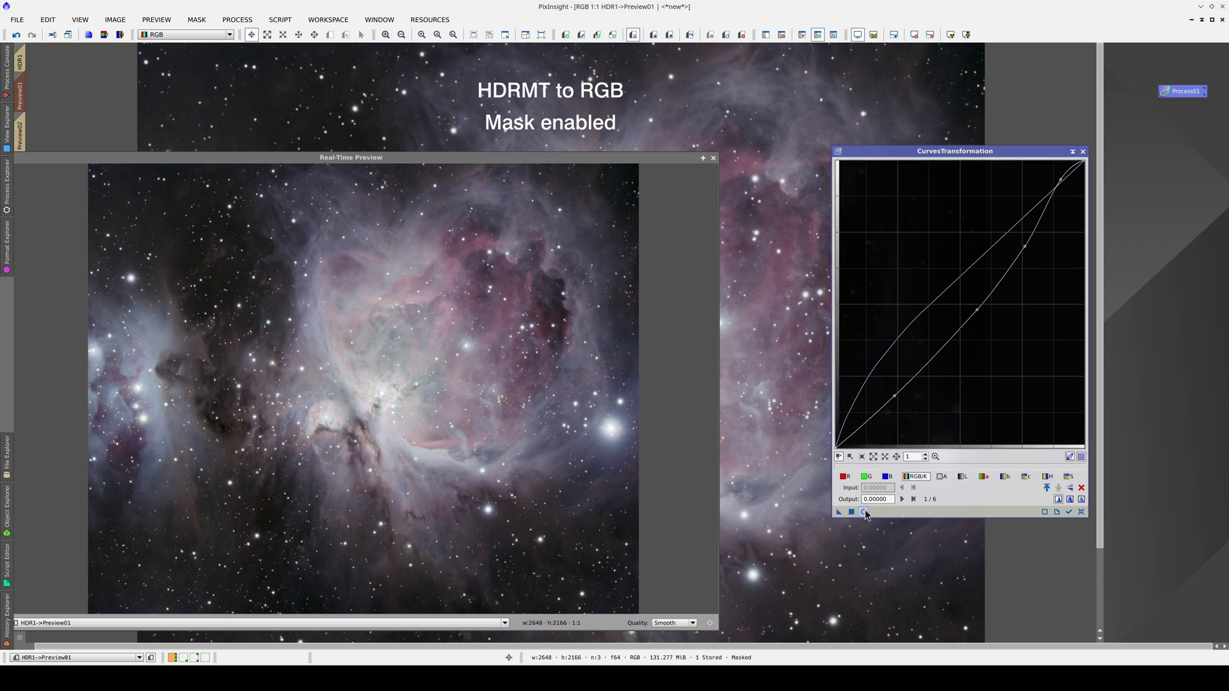
{"action": "left_click", "coordinate": [864, 512]}
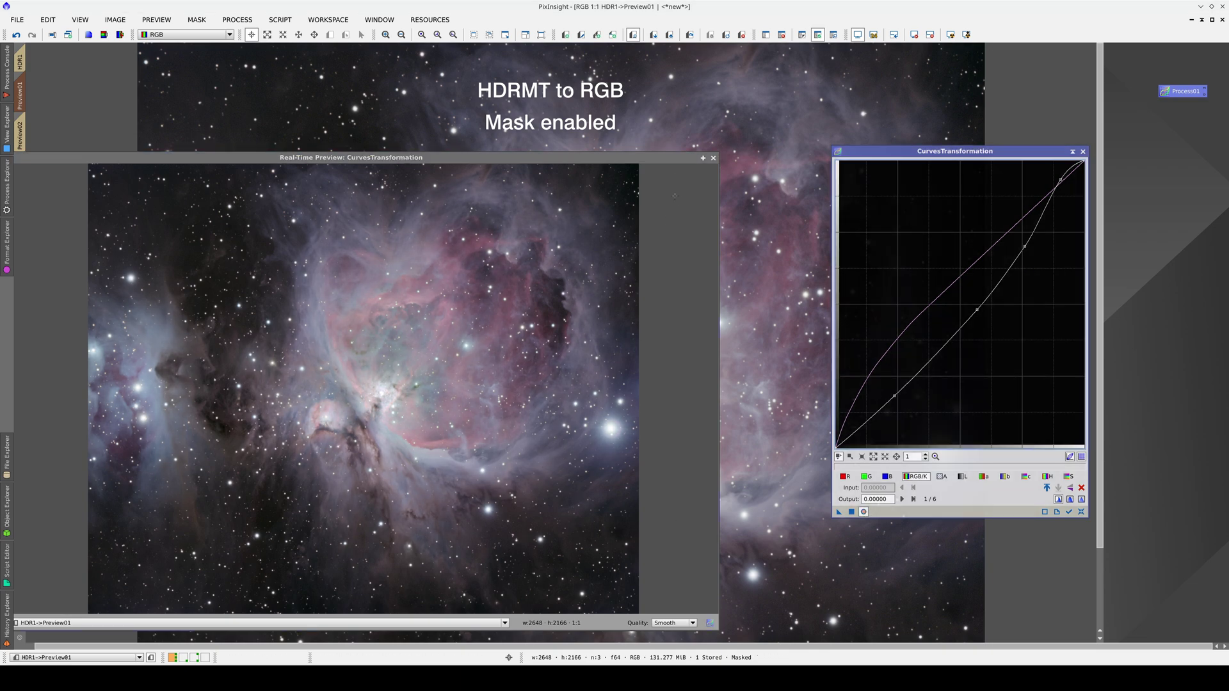
{"action": "left_click", "coordinate": [713, 158]}
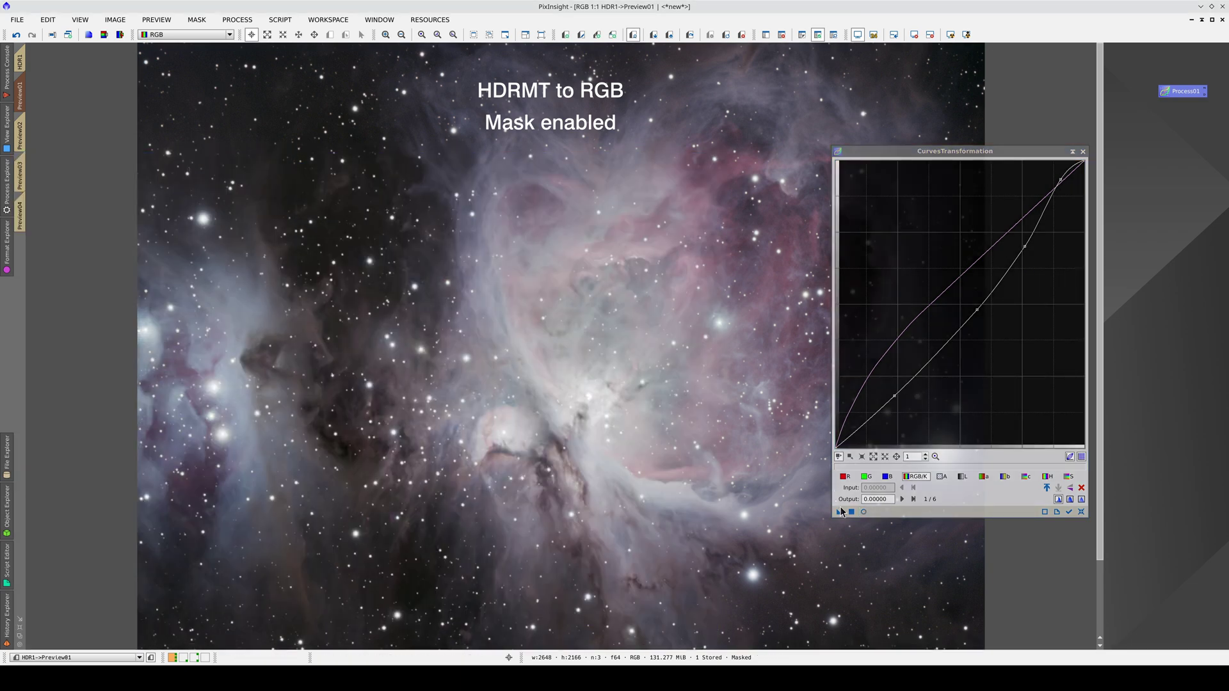
{"action": "left_click_drag", "start_coordinate": [840, 513], "coordinate": [593, 429]}
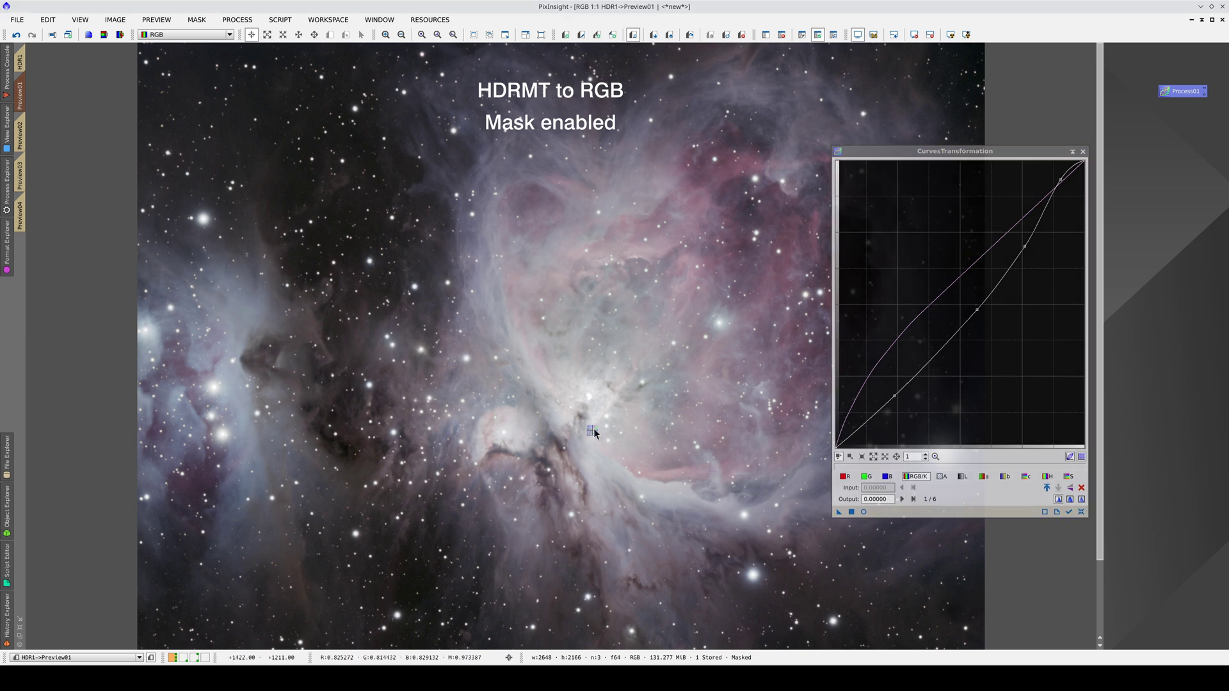
{"action": "left_click", "coordinate": [690, 35]}
{"action": "left_click", "coordinate": [690, 34]}
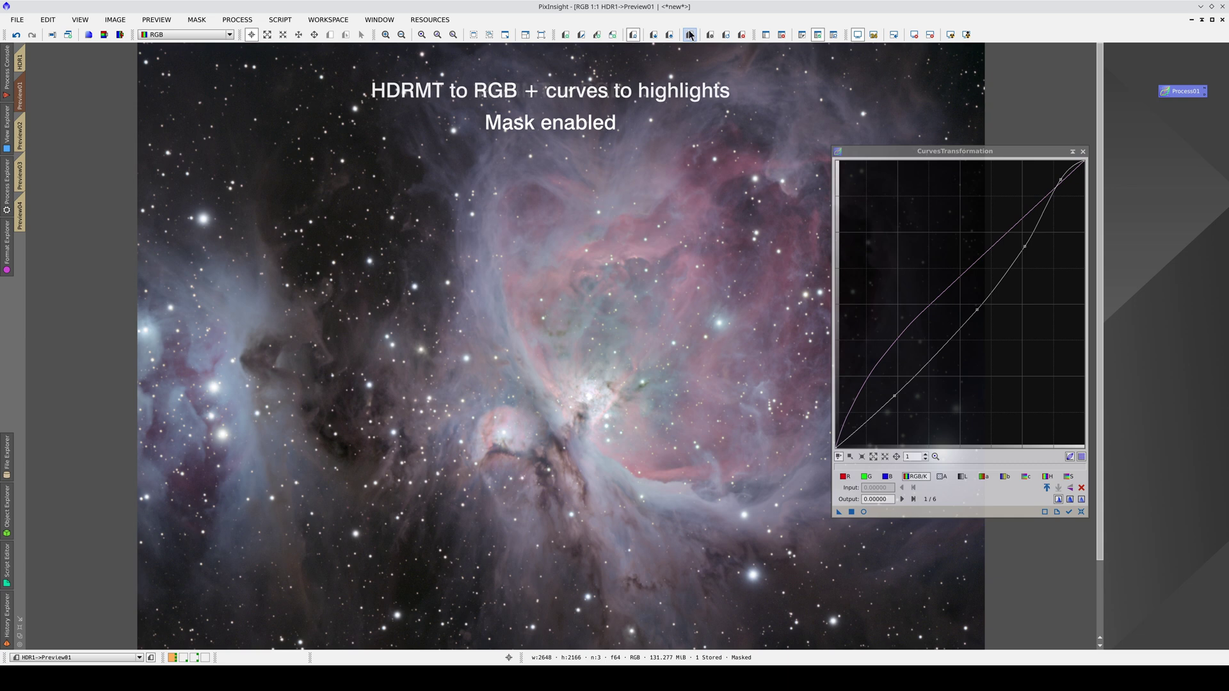
{"action": "left_click", "coordinate": [690, 35]}
{"action": "left_click", "coordinate": [690, 35]}
On Preview02, adjust the saturation curve's low, middle and upper points with live preview.
{"action": "left_click", "coordinate": [21, 131]}
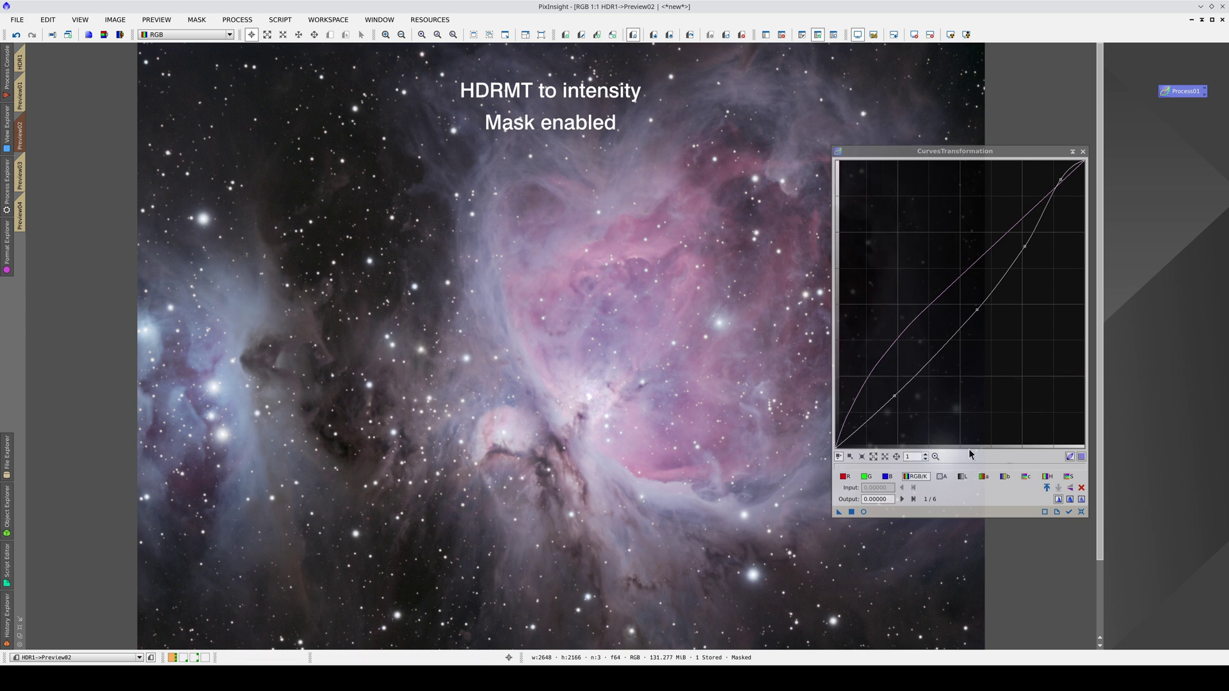
{"action": "left_click", "coordinate": [1070, 477]}
{"action": "left_click", "coordinate": [864, 512]}
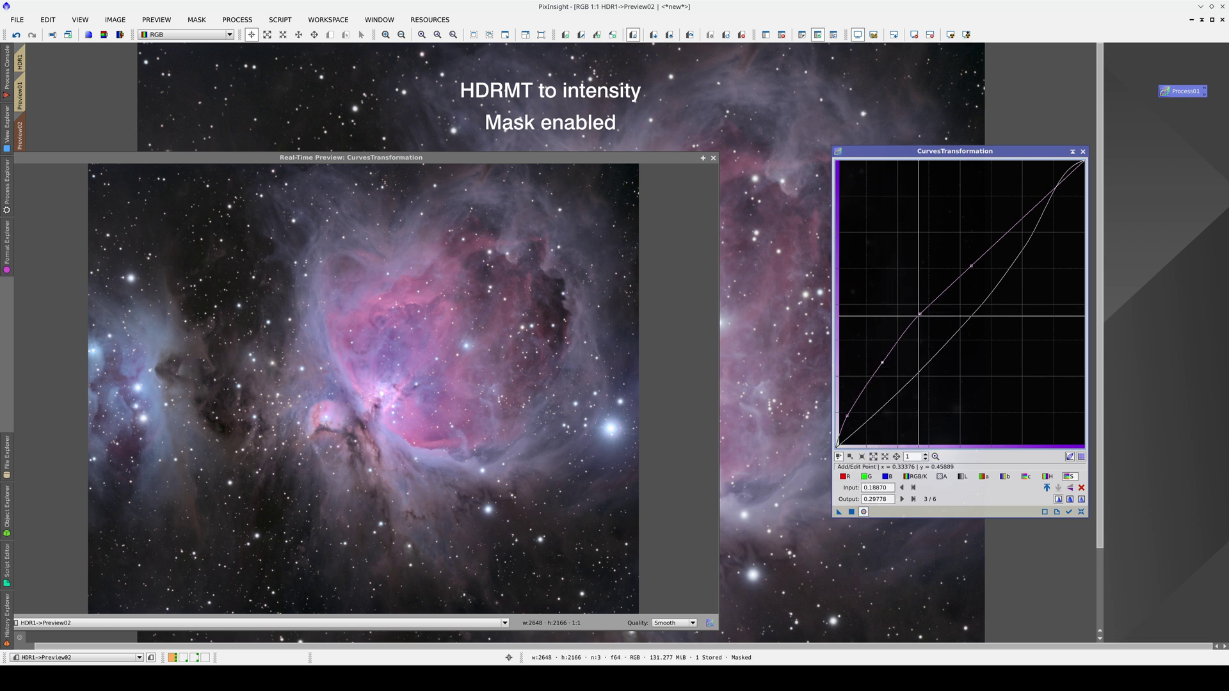
{"action": "left_click", "coordinate": [920, 313]}
{"action": "left_click_drag", "start_coordinate": [920, 313], "coordinate": [923, 318]}
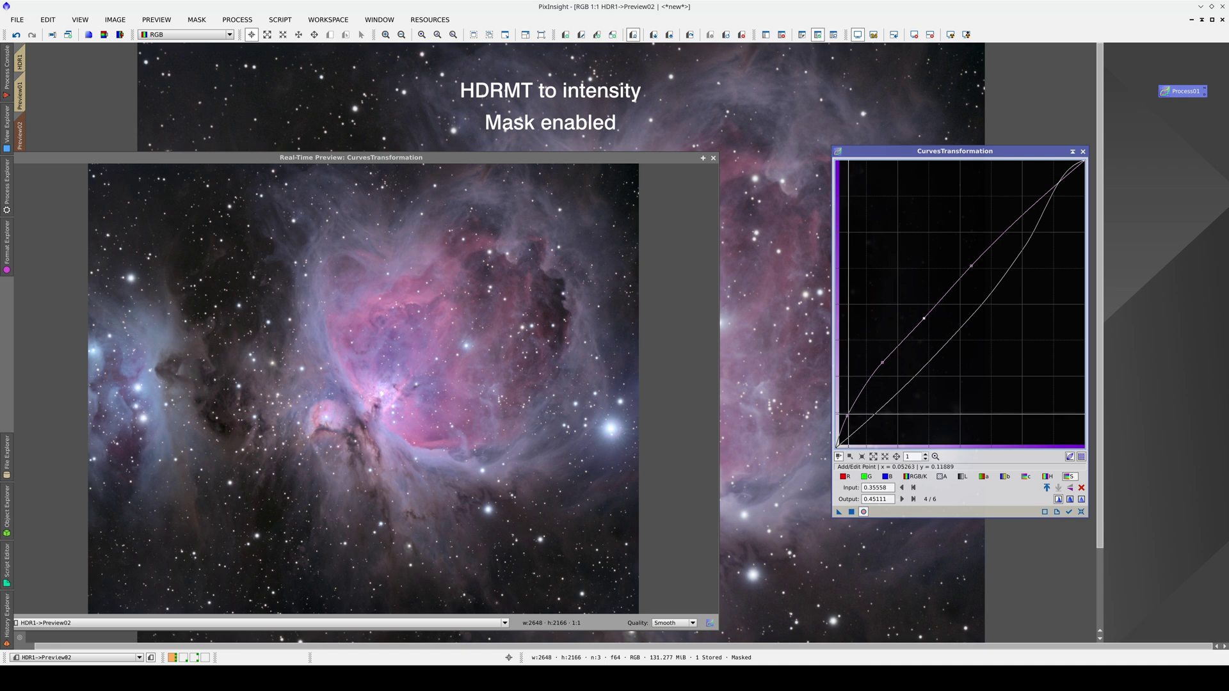
{"action": "left_click", "coordinate": [847, 415]}
{"action": "left_click_drag", "start_coordinate": [847, 415], "coordinate": [848, 420]}
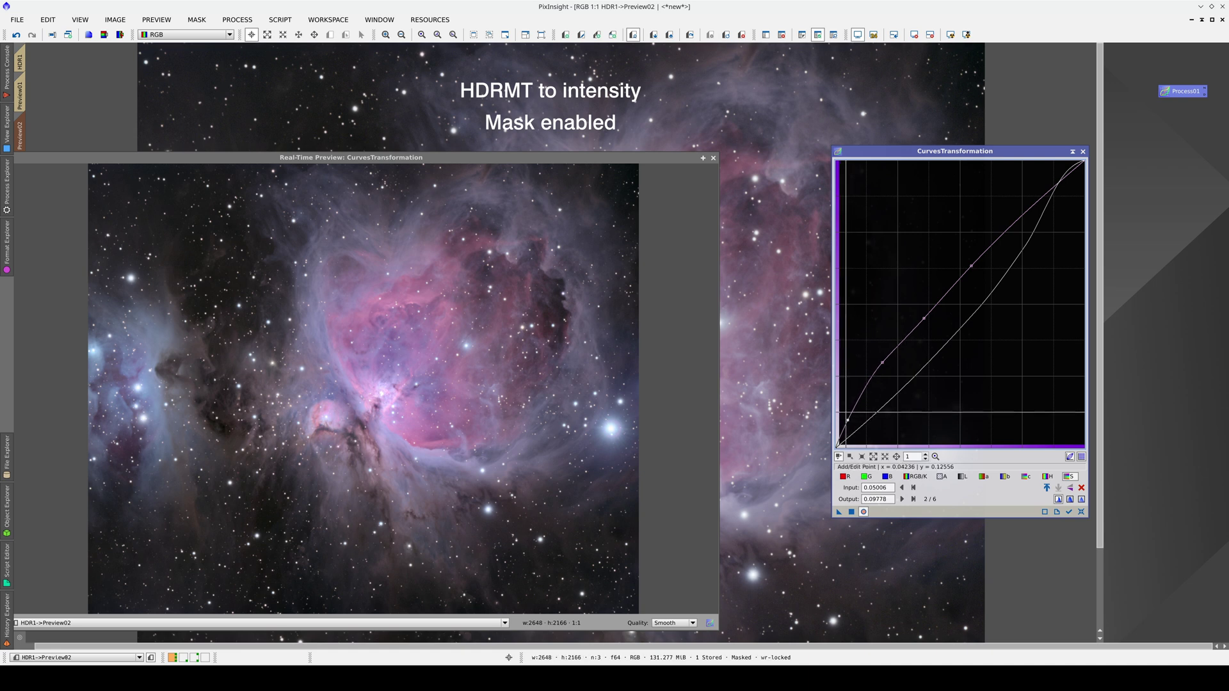
{"action": "left_click_drag", "start_coordinate": [883, 363], "coordinate": [883, 365]}
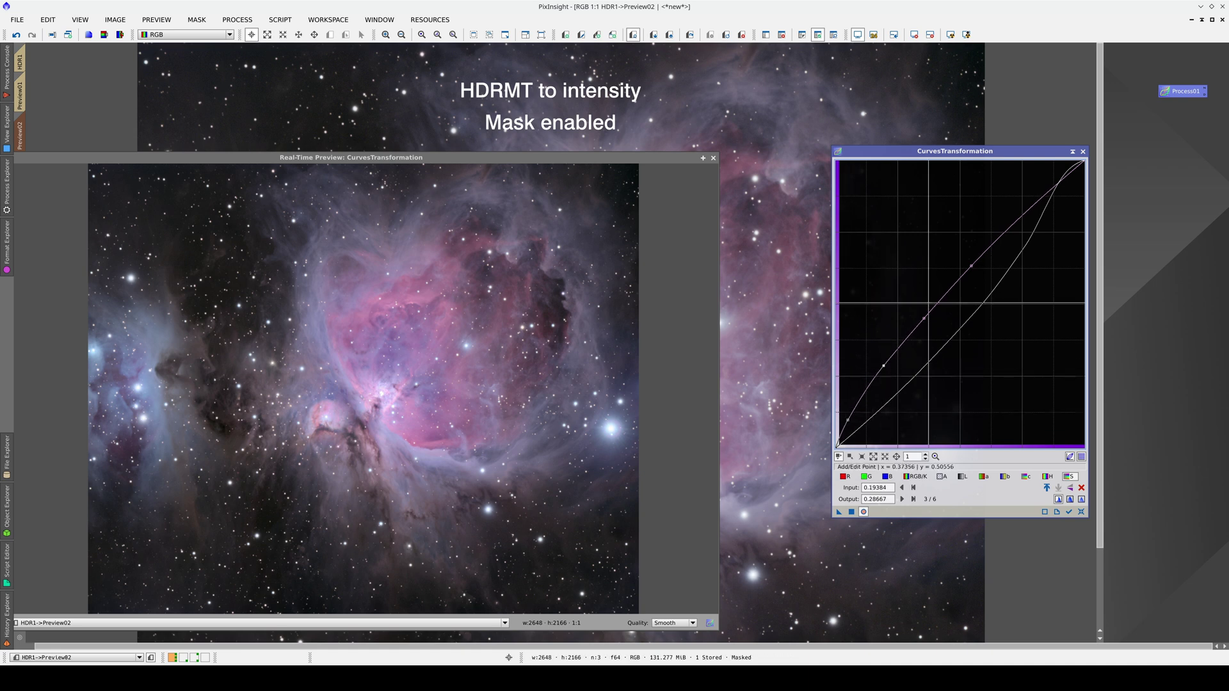
{"action": "left_click_drag", "start_coordinate": [971, 265], "coordinate": [975, 267]}
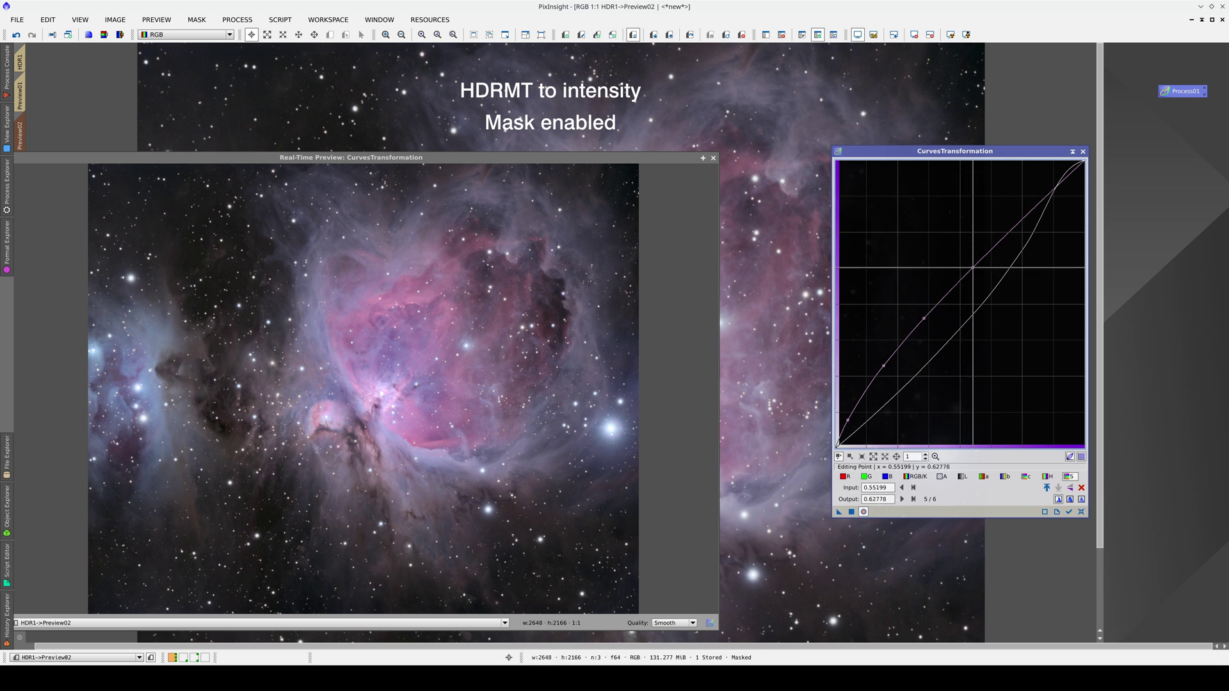
Compare, apply the saturation curve to Preview02, store its state, and return to Preview01.
{"action": "left_click", "coordinate": [865, 512]}
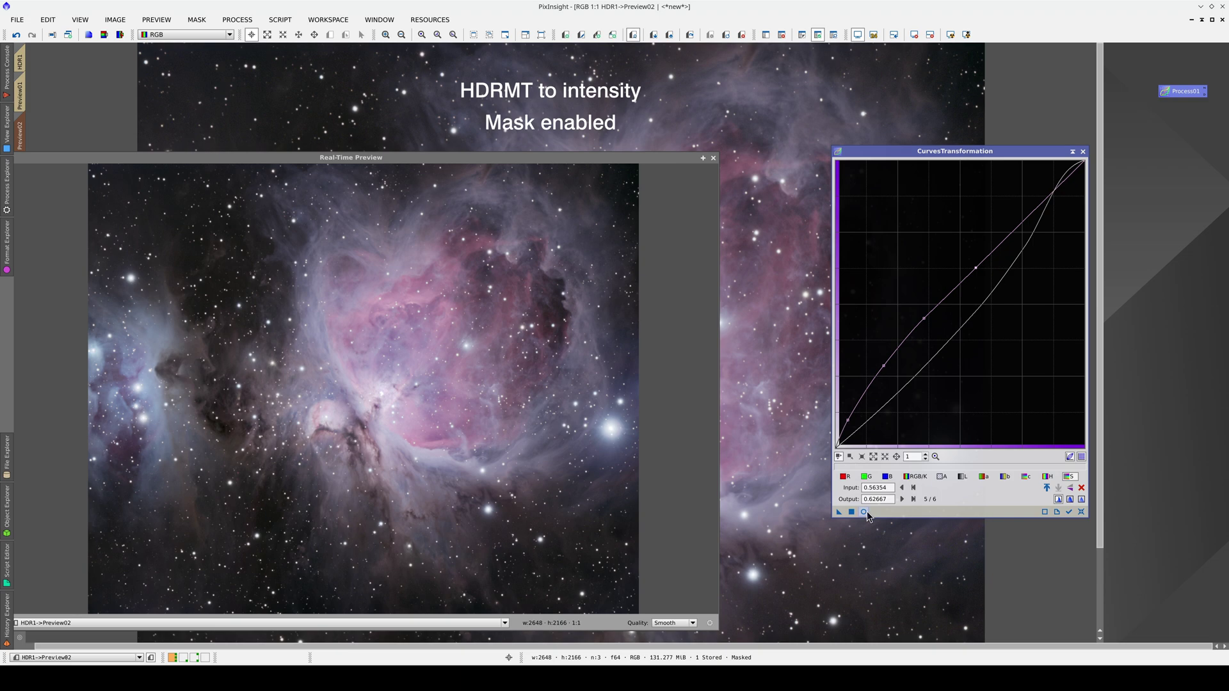
{"action": "left_click", "coordinate": [864, 512]}
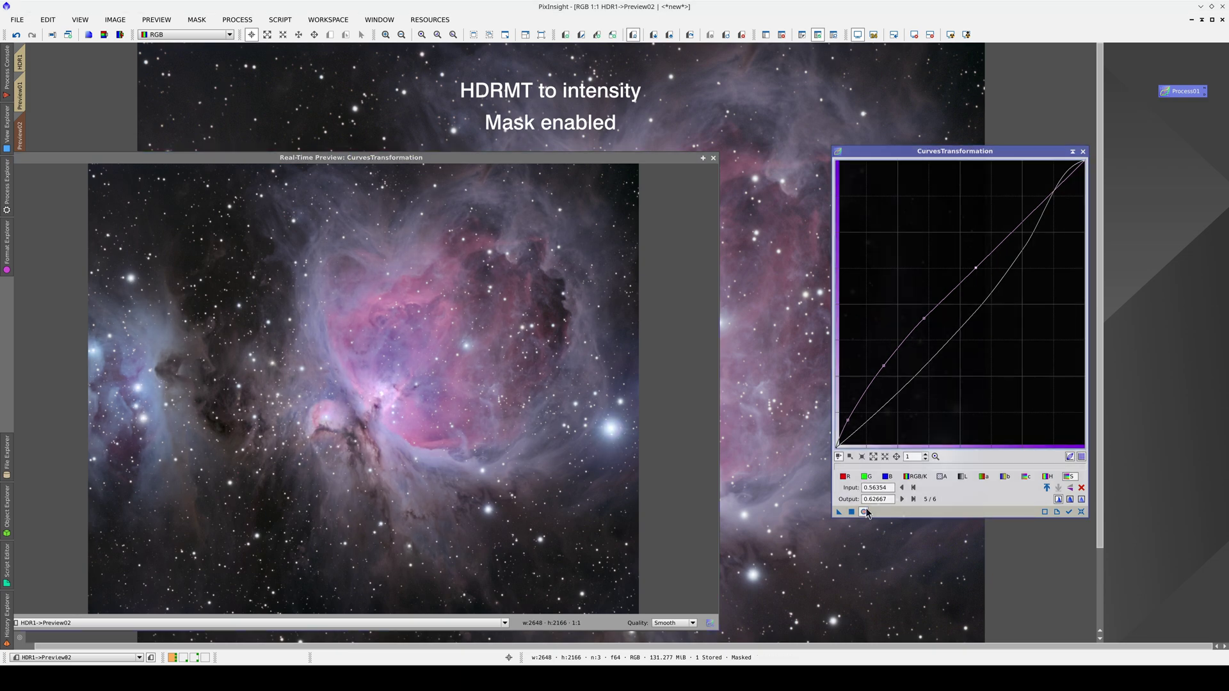
{"action": "left_click", "coordinate": [714, 158]}
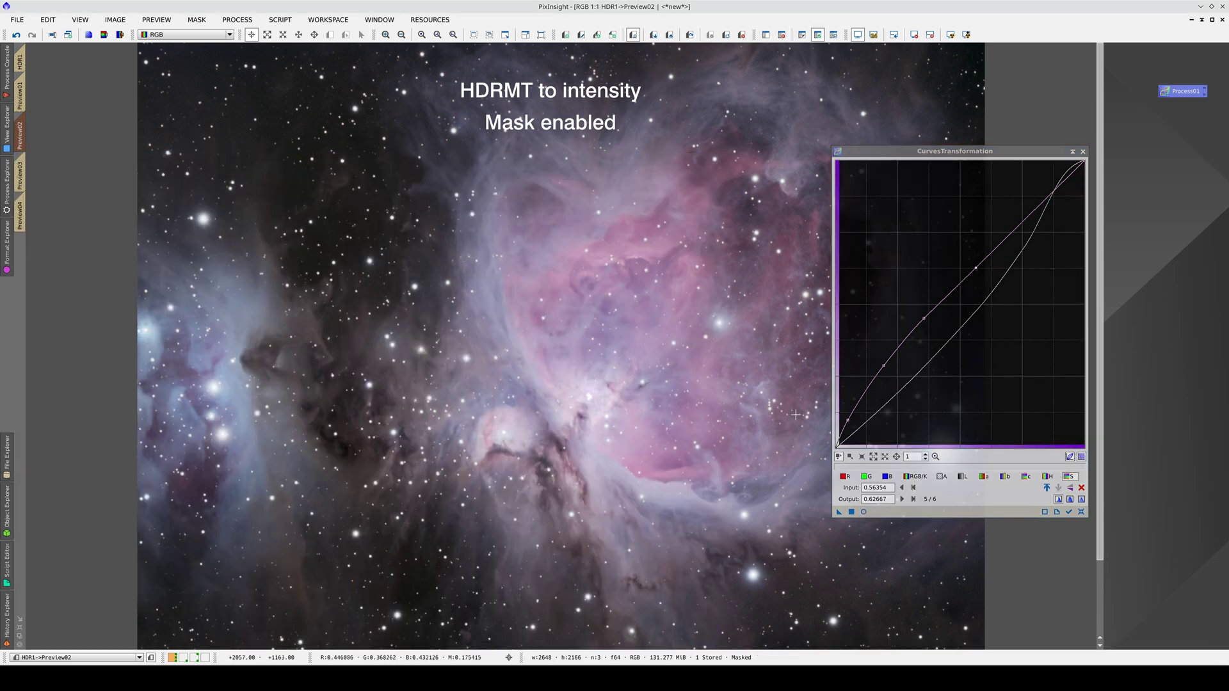
{"action": "left_click", "coordinate": [852, 512]}
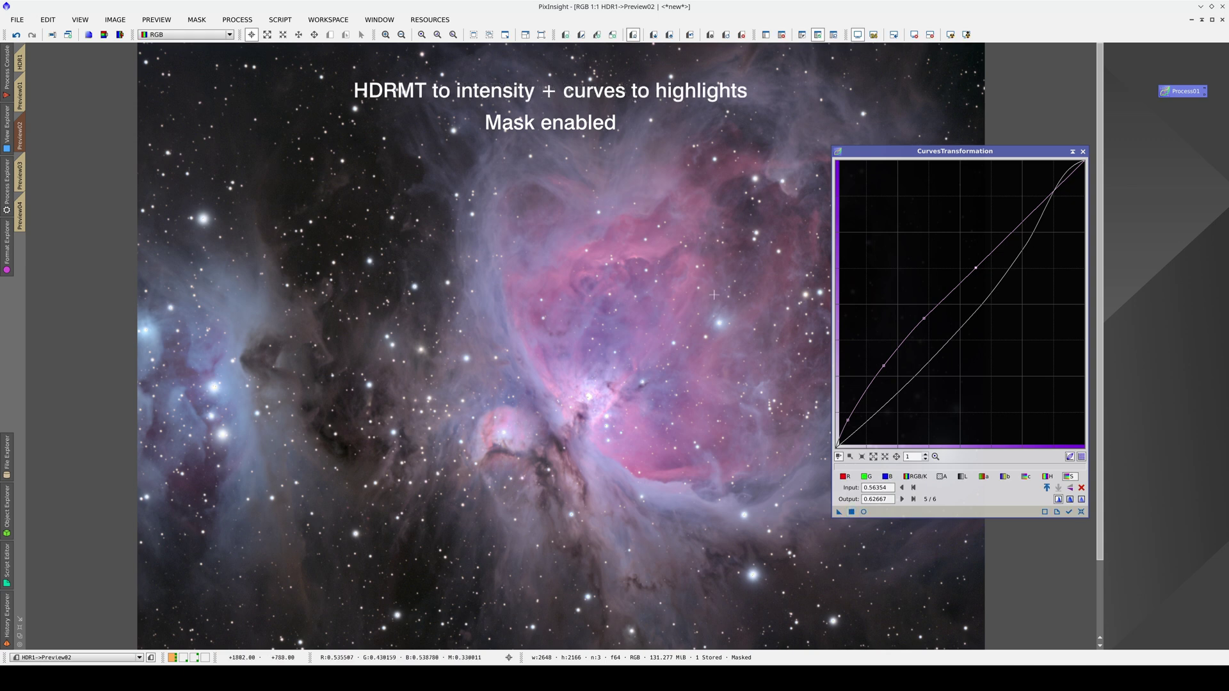
{"action": "left_click", "coordinate": [711, 36]}
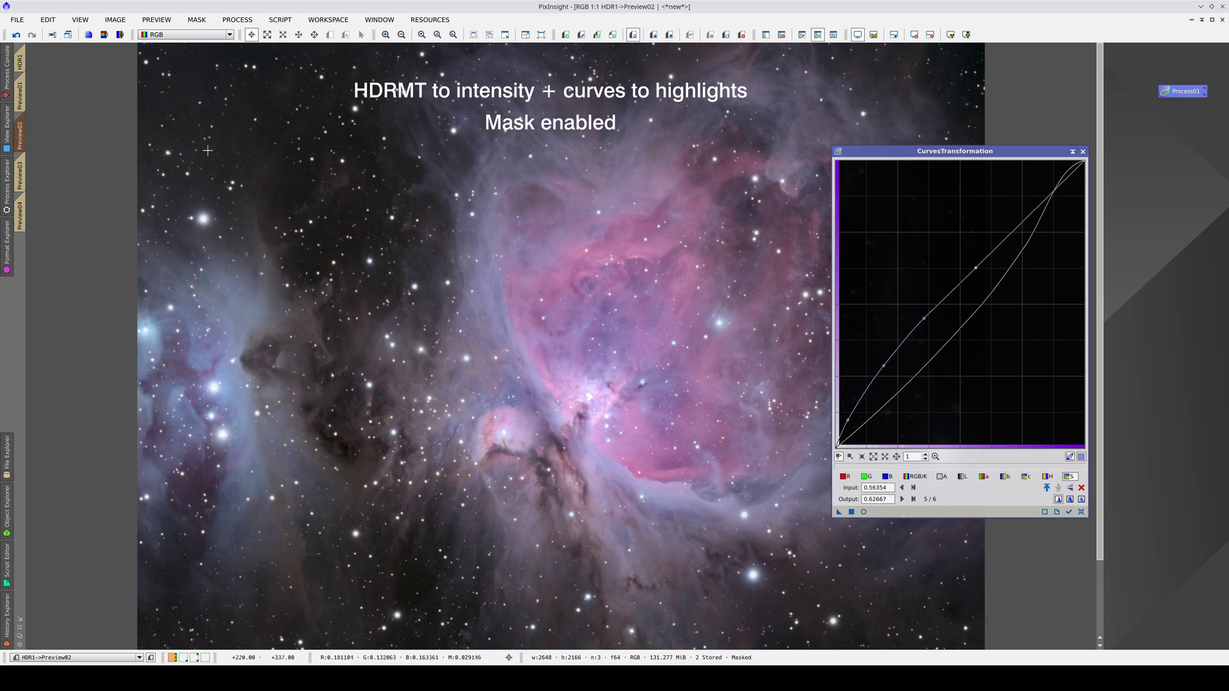
{"action": "left_click", "coordinate": [21, 94]}
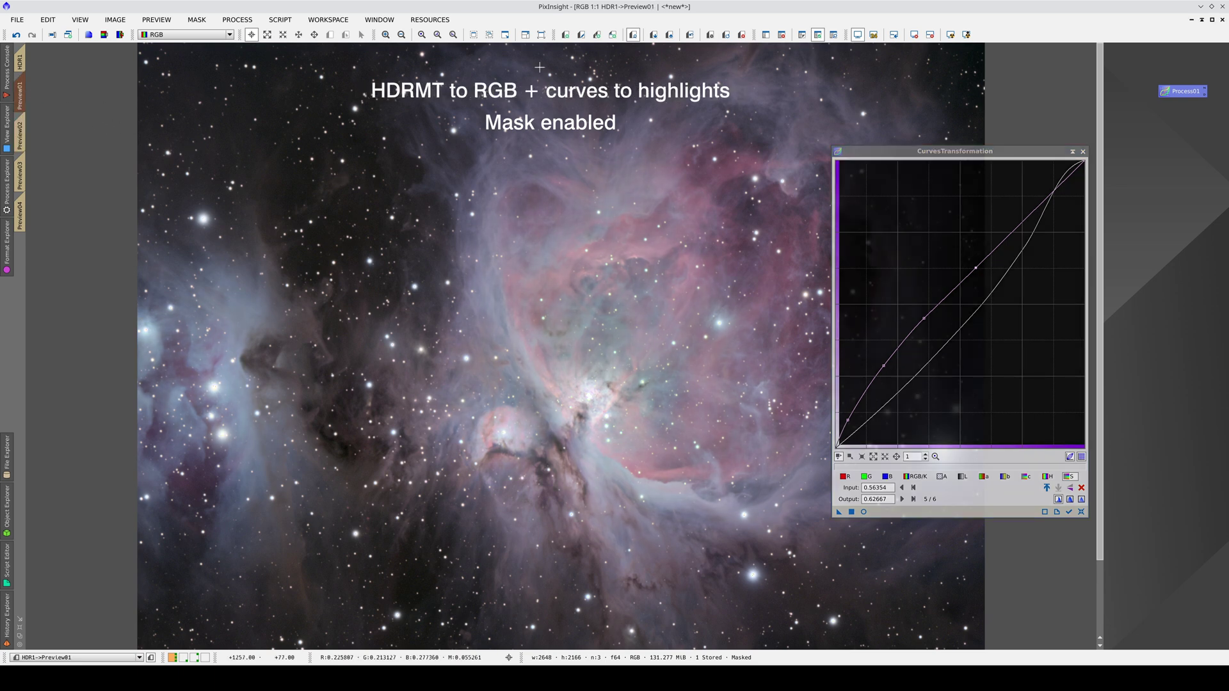
Store Preview01's state and invert the lightness mask.
{"action": "left_click", "coordinate": [709, 36]}
{"action": "left_click", "coordinate": [835, 35]}
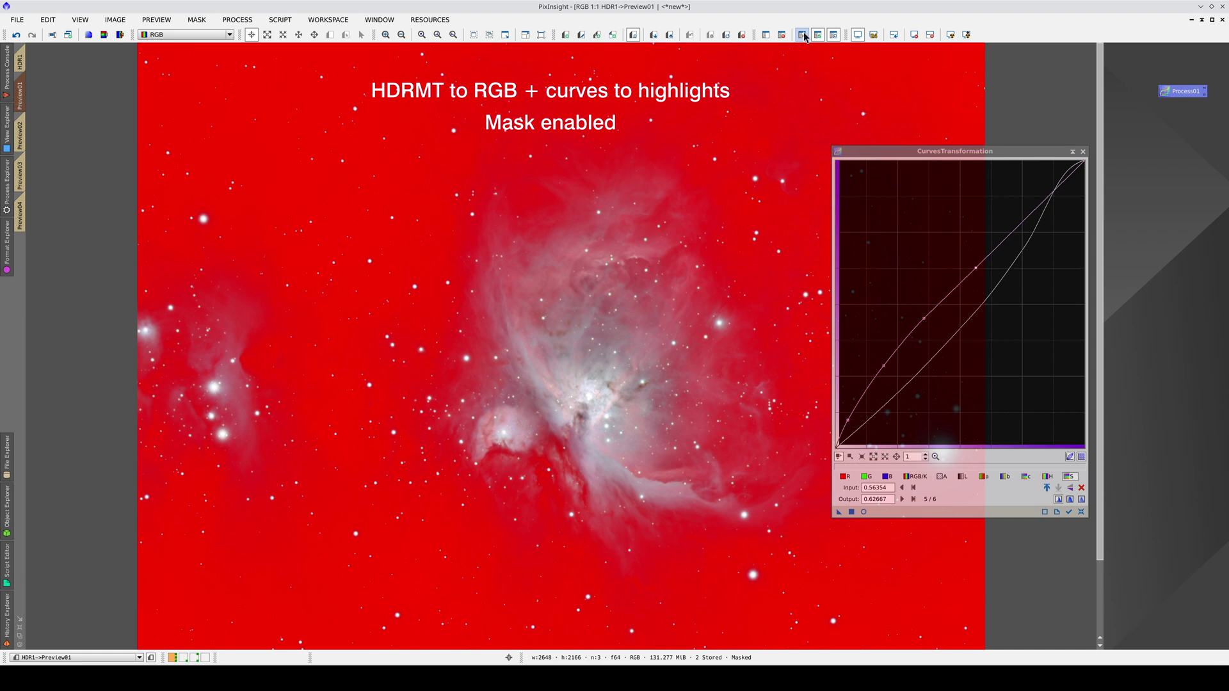
{"action": "left_click", "coordinate": [805, 36]}
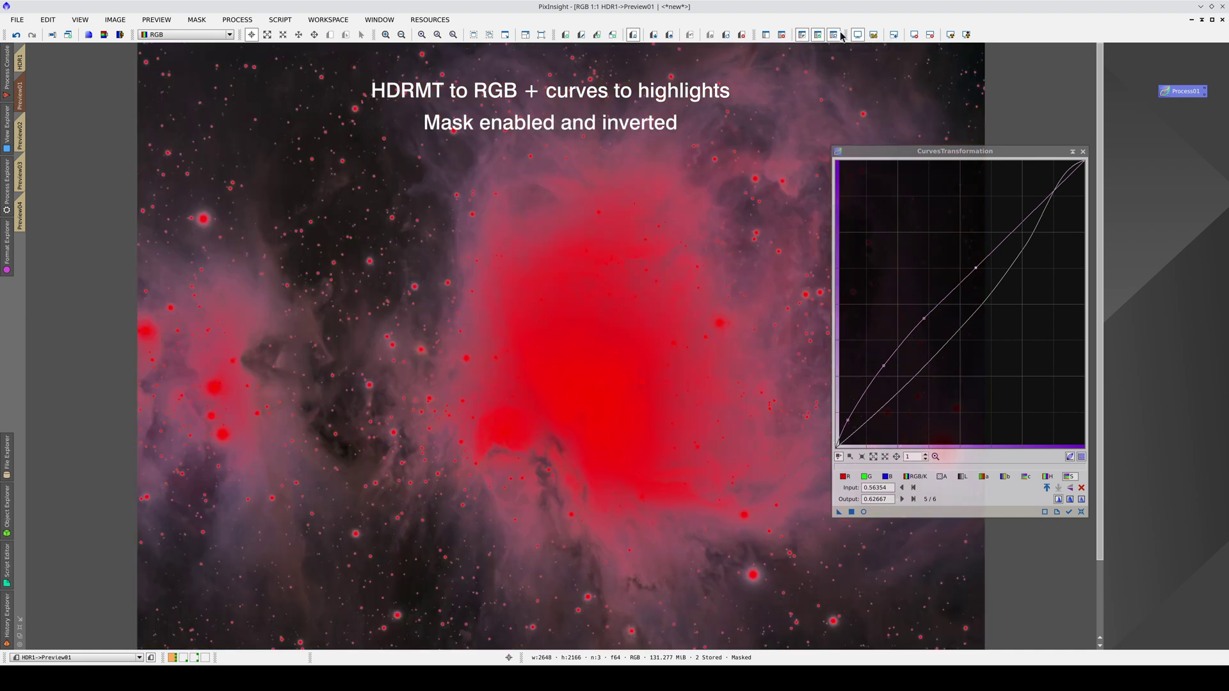
{"action": "left_click", "coordinate": [834, 35]}
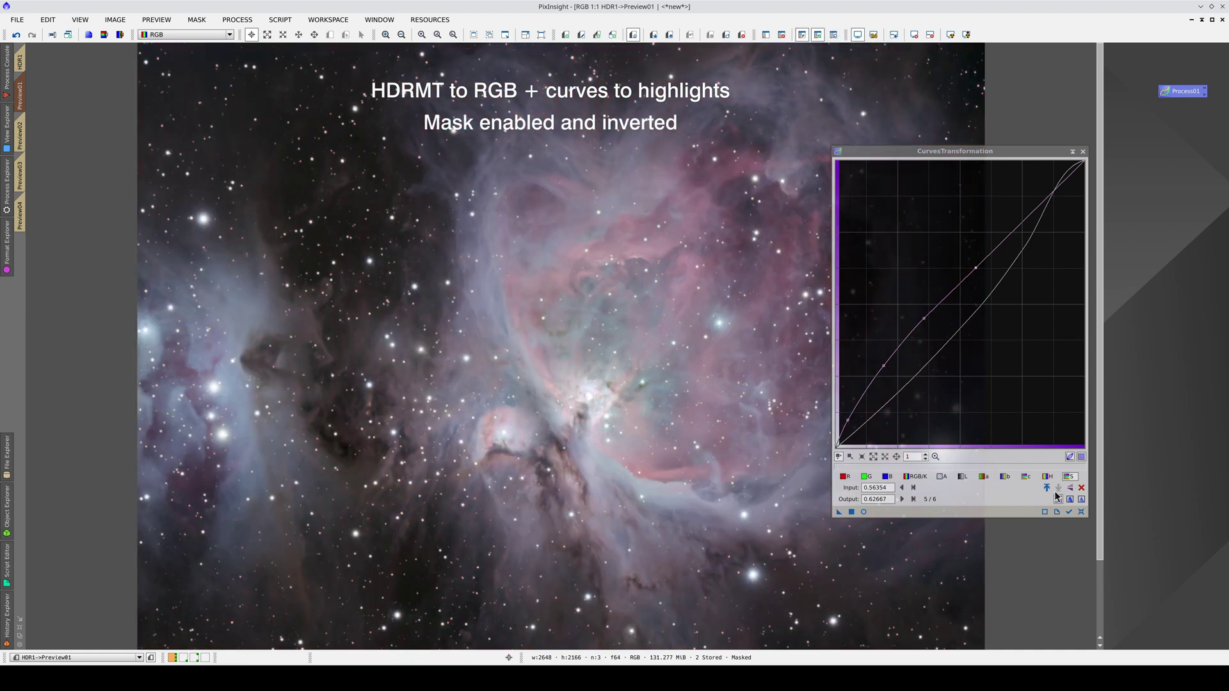
Reset the curve and add middle and low points to the RGB/K curve with live preview.
{"action": "left_click", "coordinate": [1080, 512]}
{"action": "left_click", "coordinate": [864, 512]}
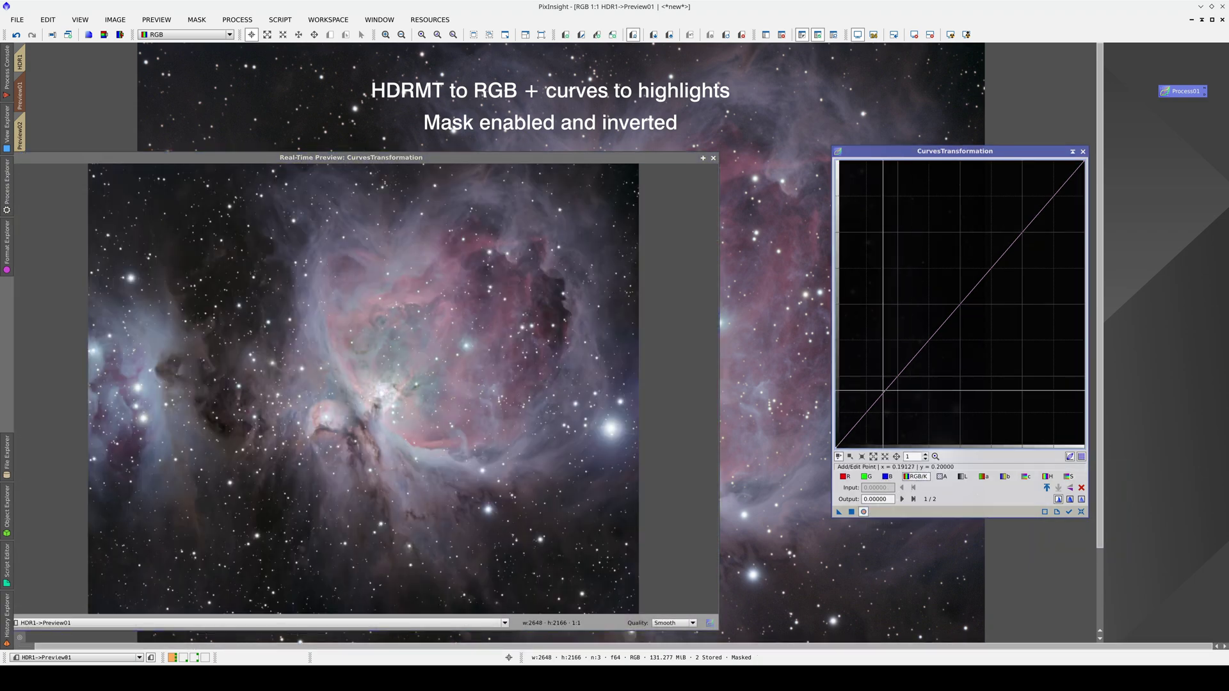
{"action": "left_click", "coordinate": [923, 336]}
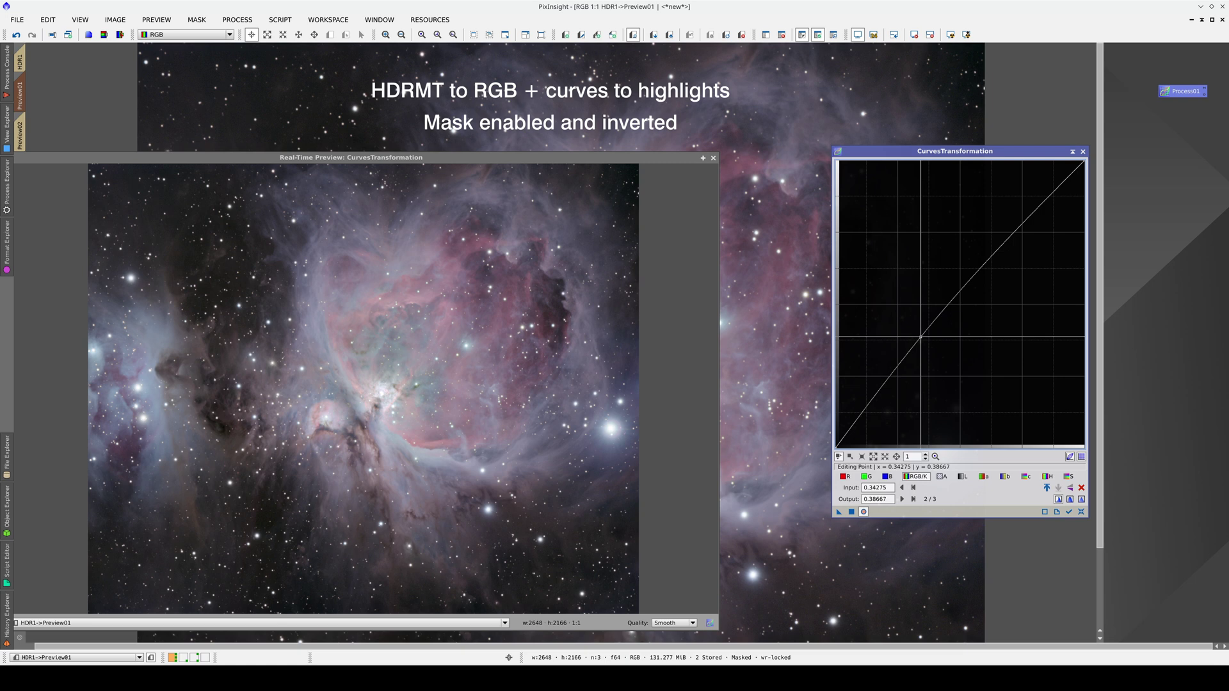
{"action": "left_click", "coordinate": [863, 416]}
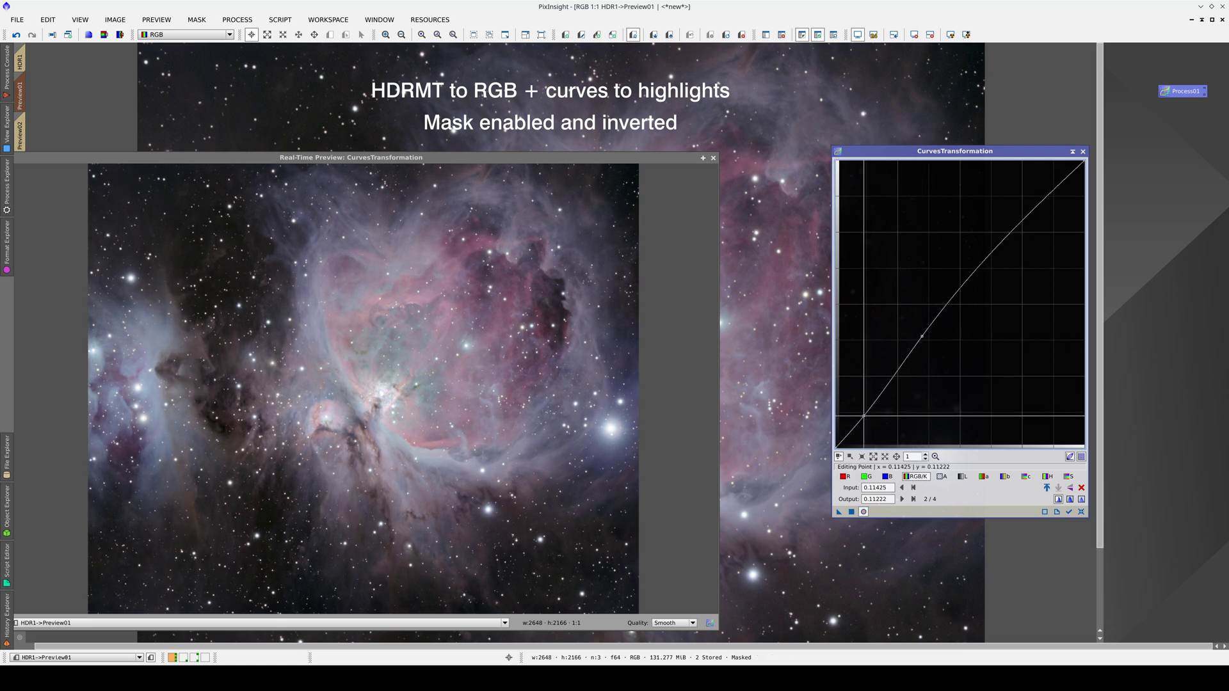
Raise the saturation curve's low end, then apply the curves to Preview01 through the inverted mask.
{"action": "left_click", "coordinate": [1070, 478]}
{"action": "left_click_drag", "start_coordinate": [853, 426], "coordinate": [854, 402]}
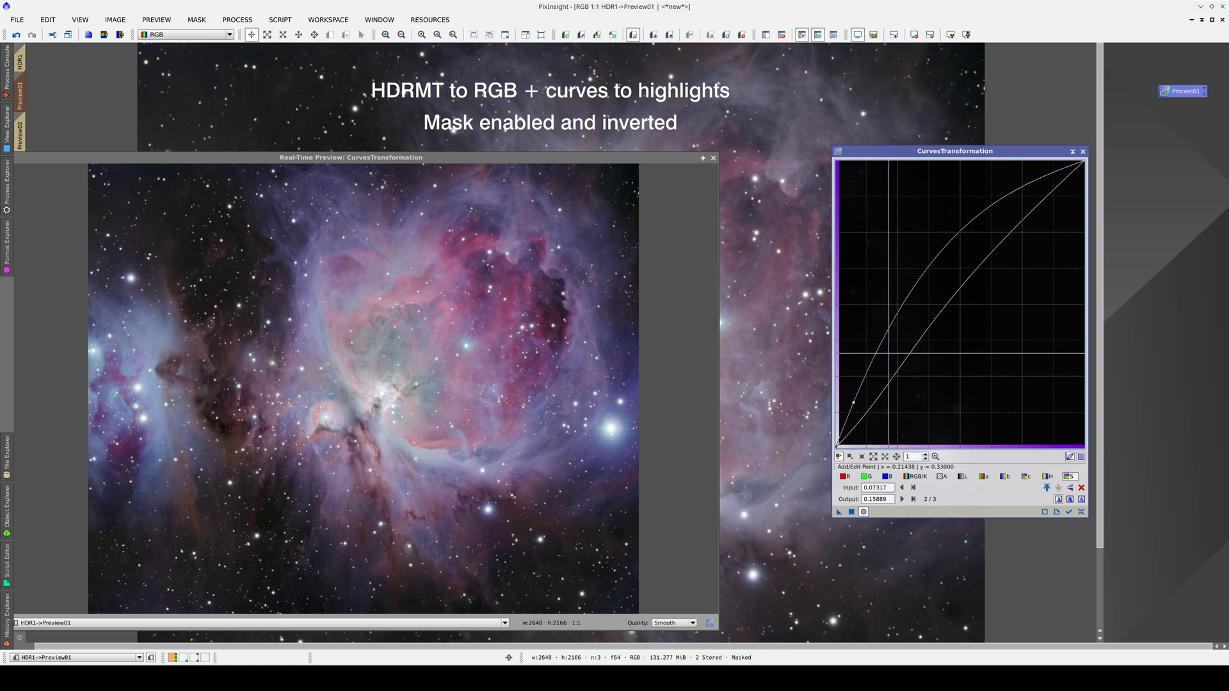
{"action": "left_click", "coordinate": [913, 327]}
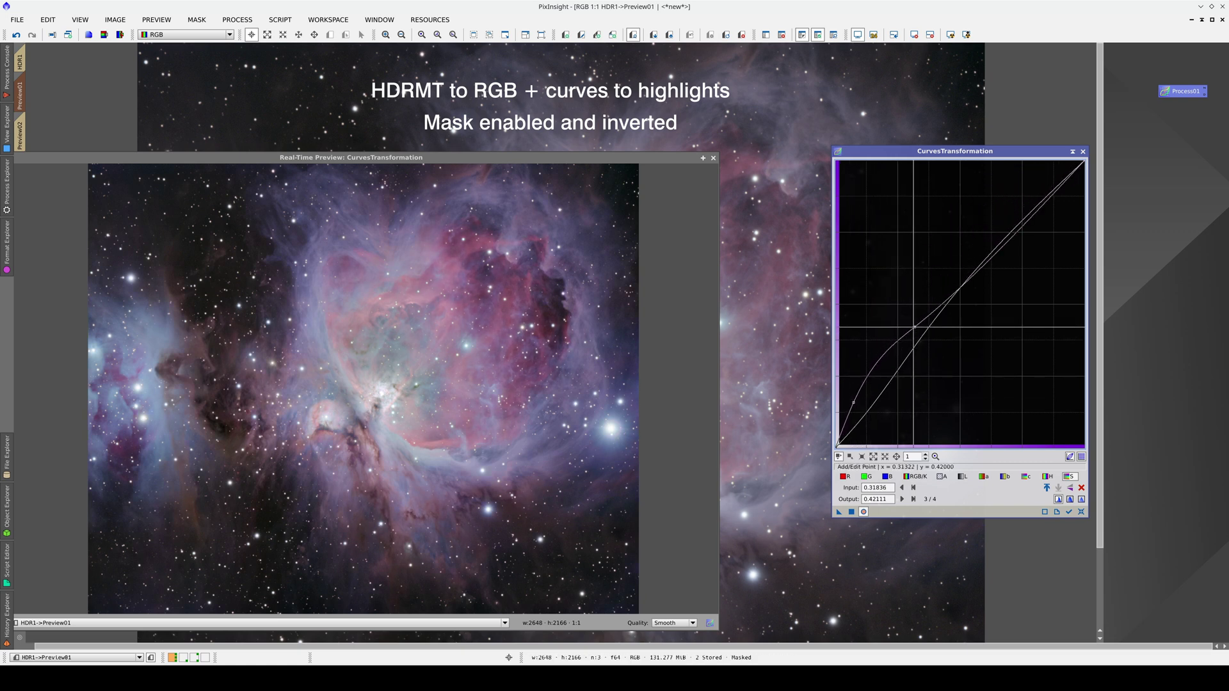
{"action": "left_click_drag", "start_coordinate": [877, 366], "coordinate": [881, 363]}
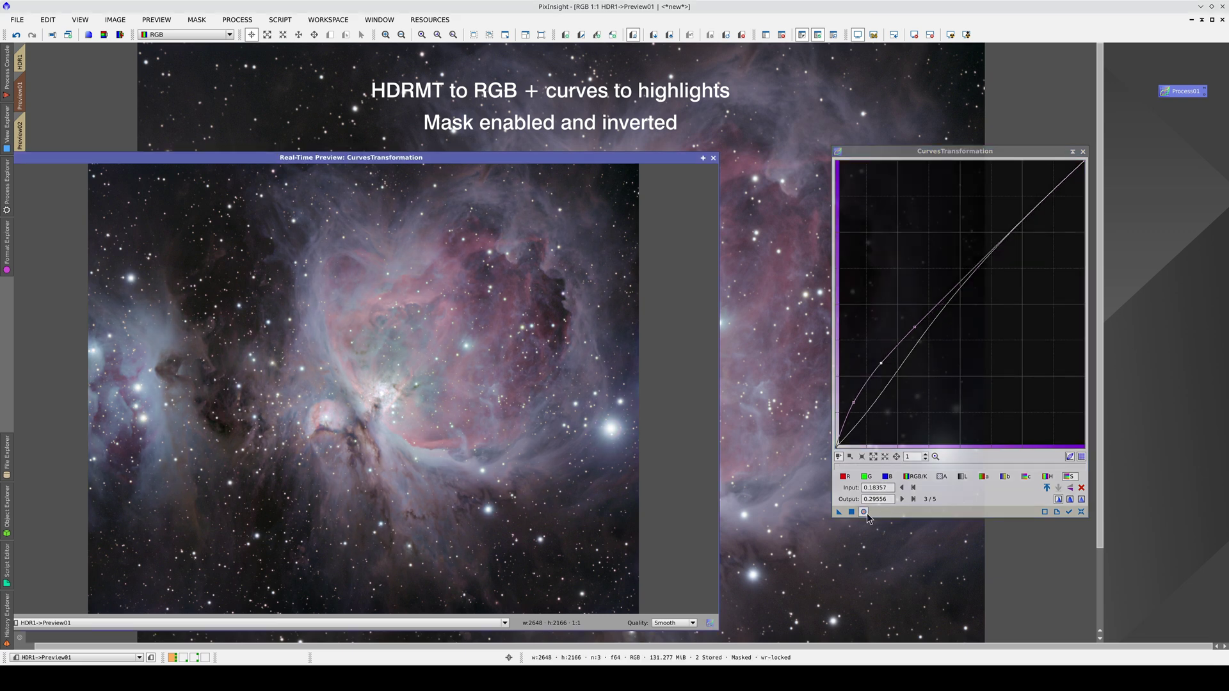
{"action": "left_click", "coordinate": [713, 158]}
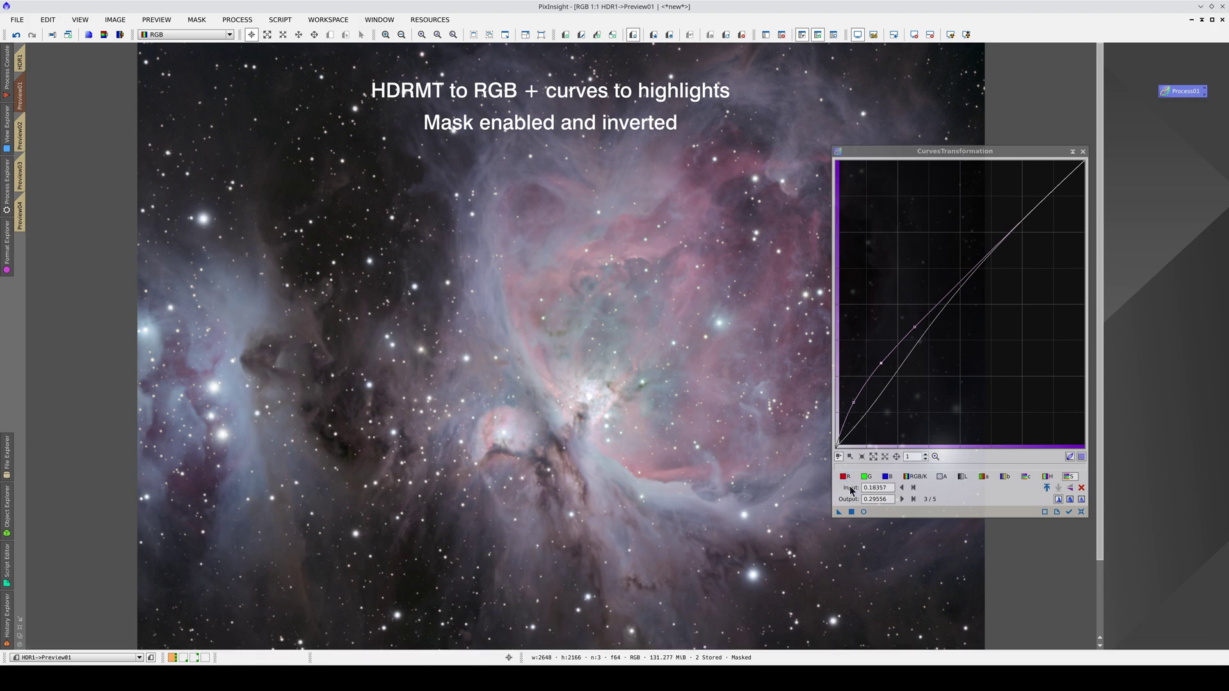
{"action": "left_click", "coordinate": [851, 511]}
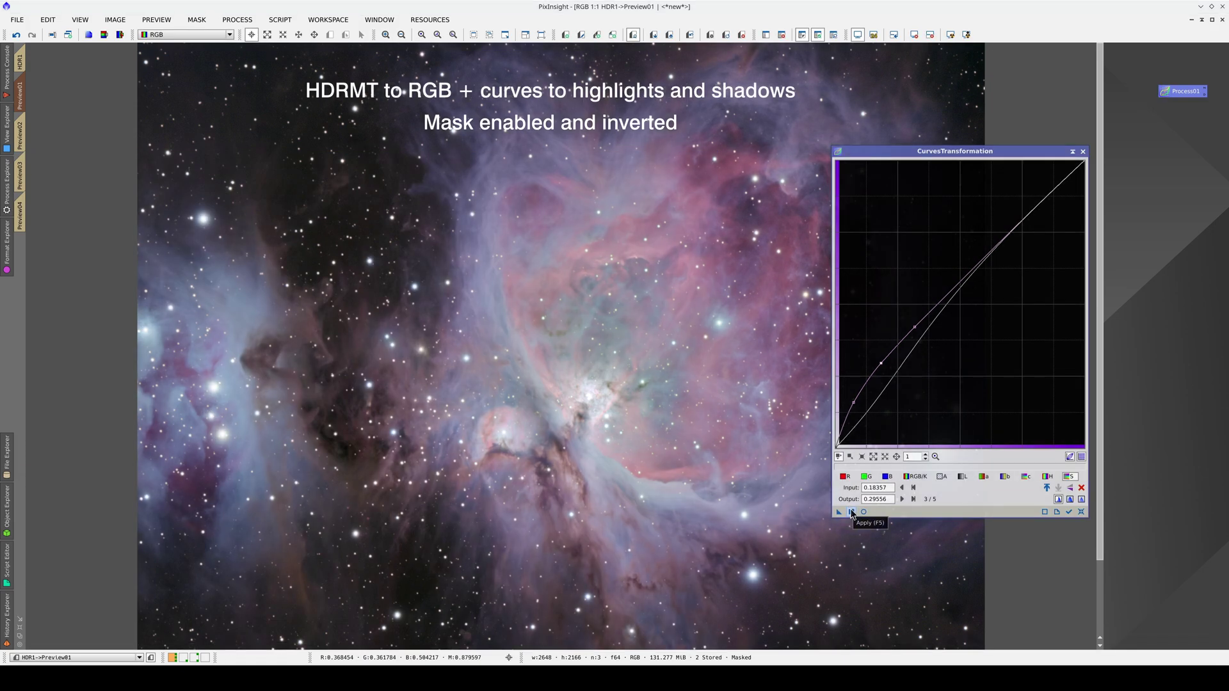
Apply the same shadow curve to Preview02 through the inverted mask and close CurvesTransformation.
{"action": "left_click", "coordinate": [21, 128]}
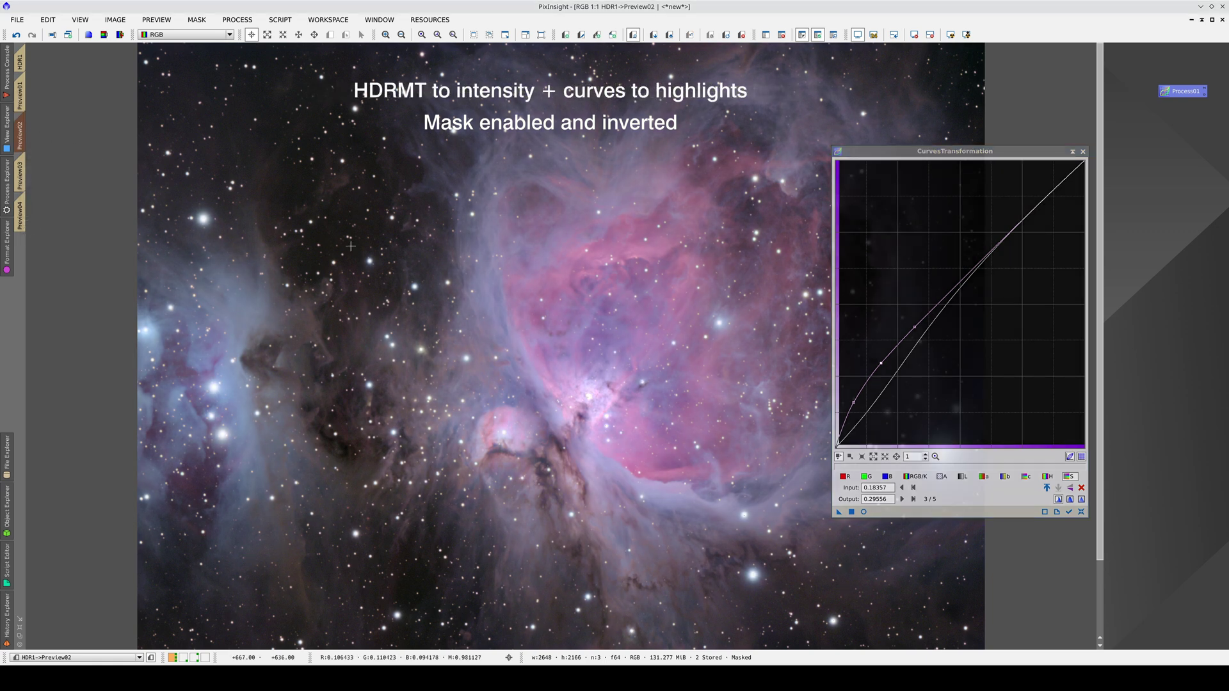
{"action": "left_click", "coordinate": [851, 512]}
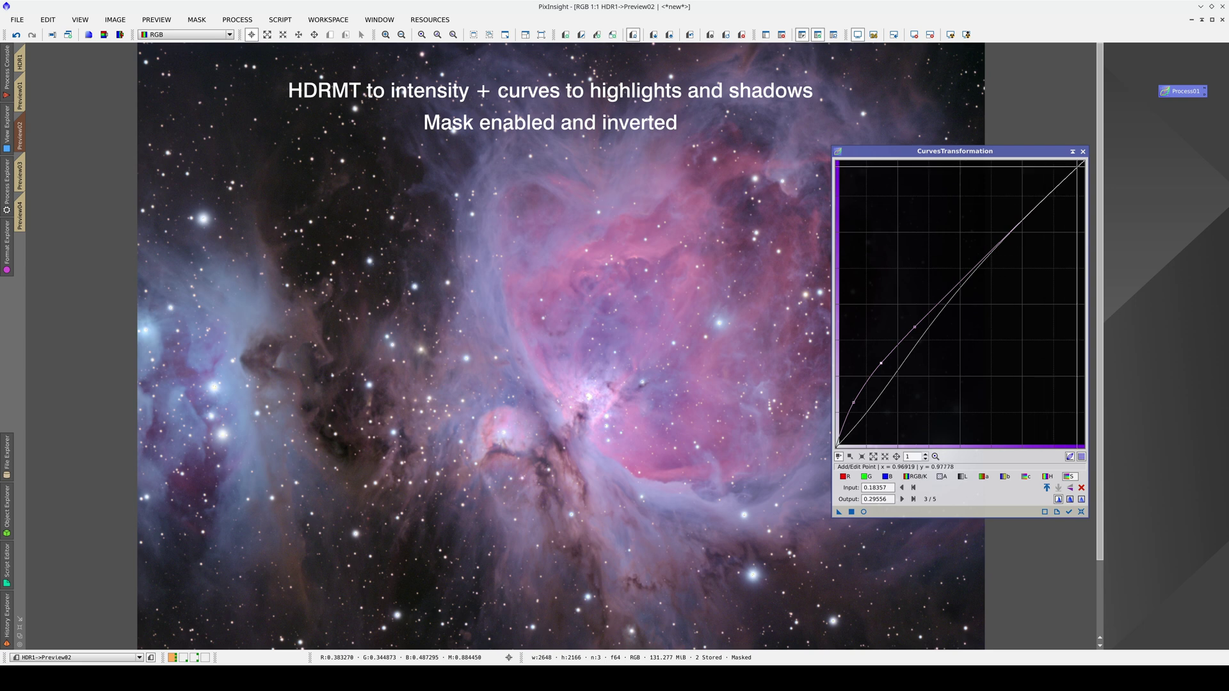
{"action": "left_click", "coordinate": [1082, 151]}
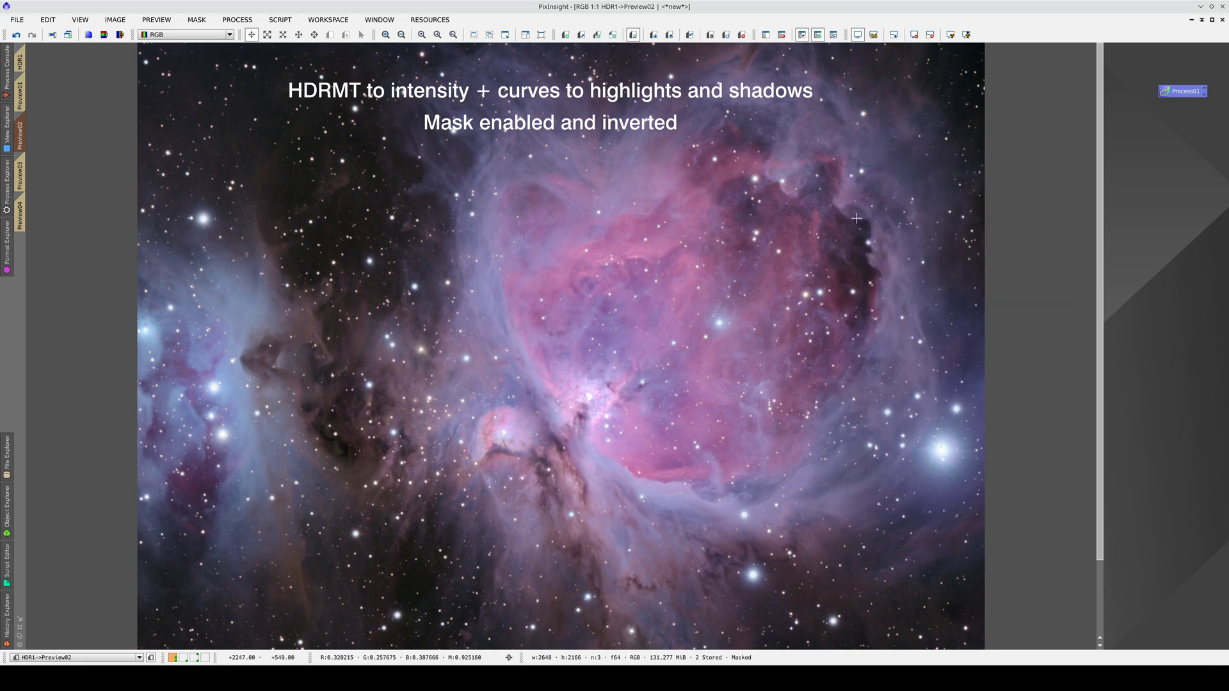